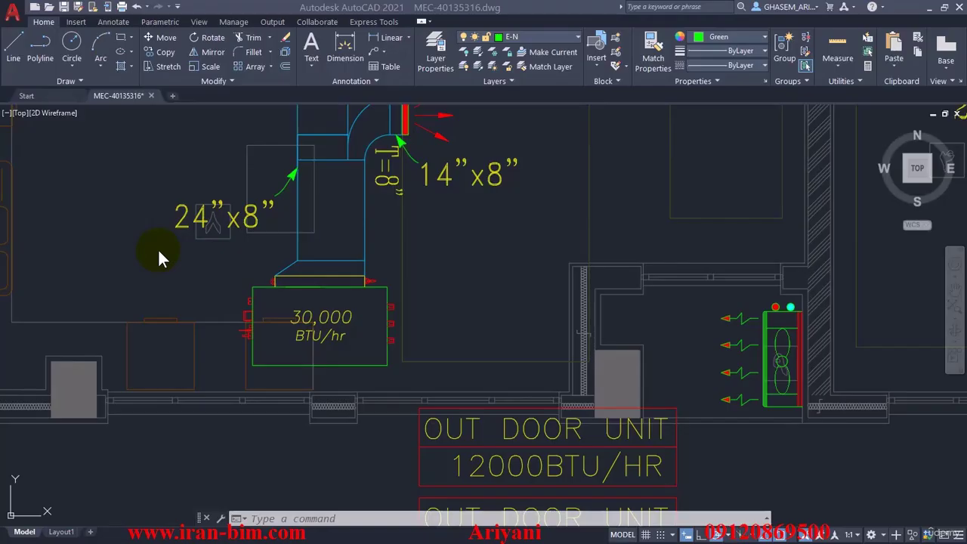
- Pan around the AutoCAD plan to inspect the fan coil, 18"x8" duct and outdoor unit labels
middle_drag(257, 305, 272, 333)
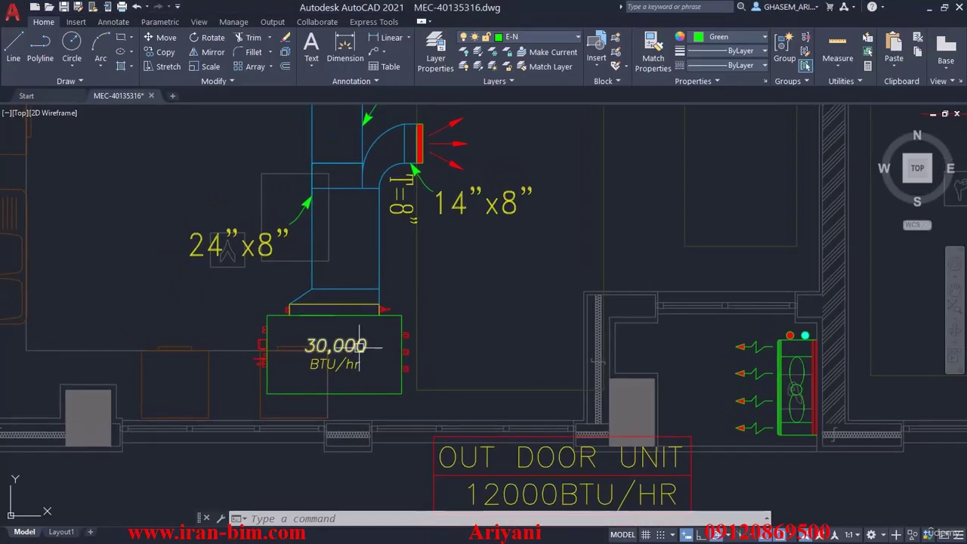
scroll(376, 358, down, 2)
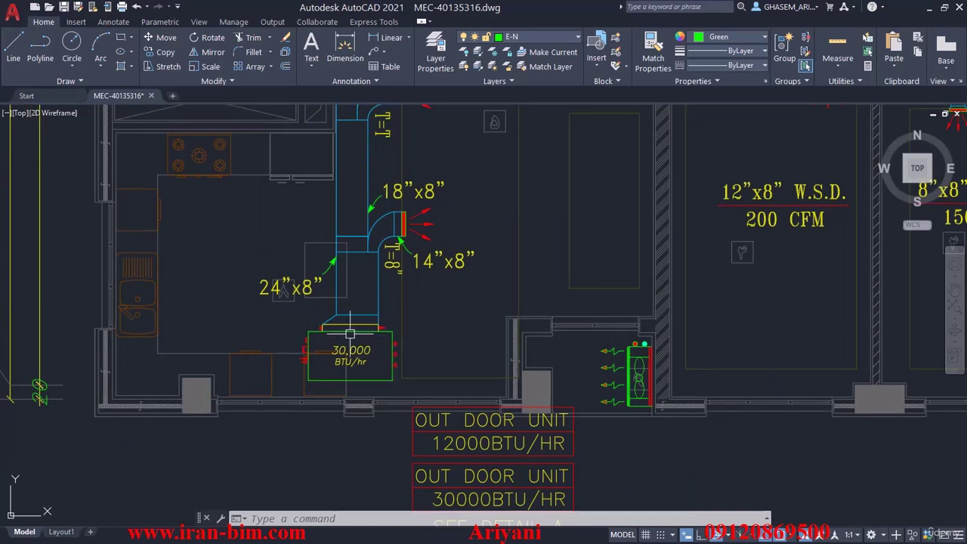
mouse_move(362, 382)
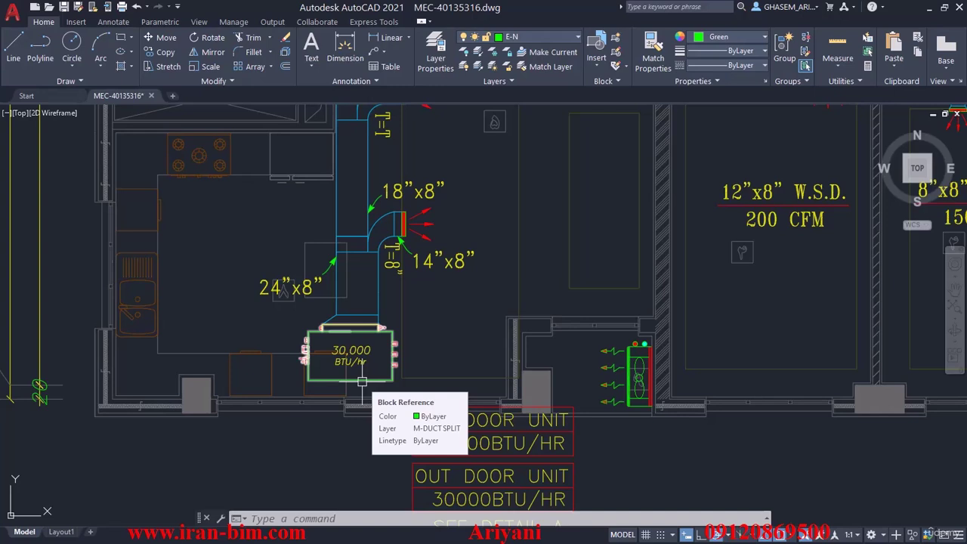
scroll(362, 383, up, 2)
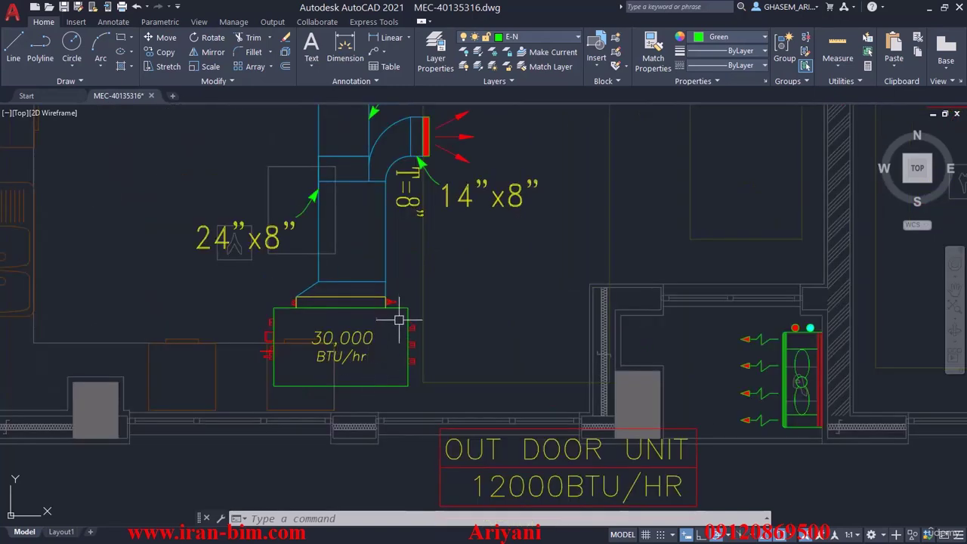
mouse_move(407, 311)
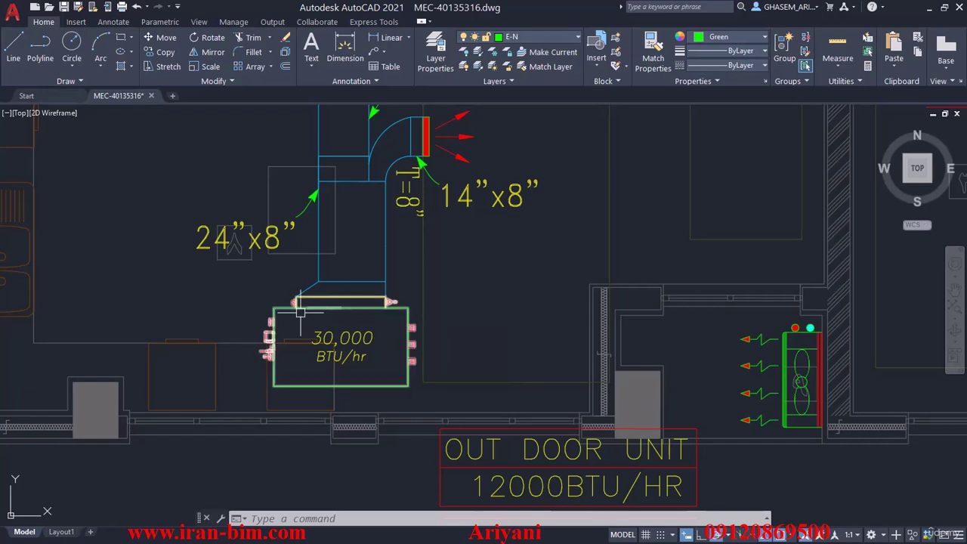
middle_drag(295, 315, 311, 386)
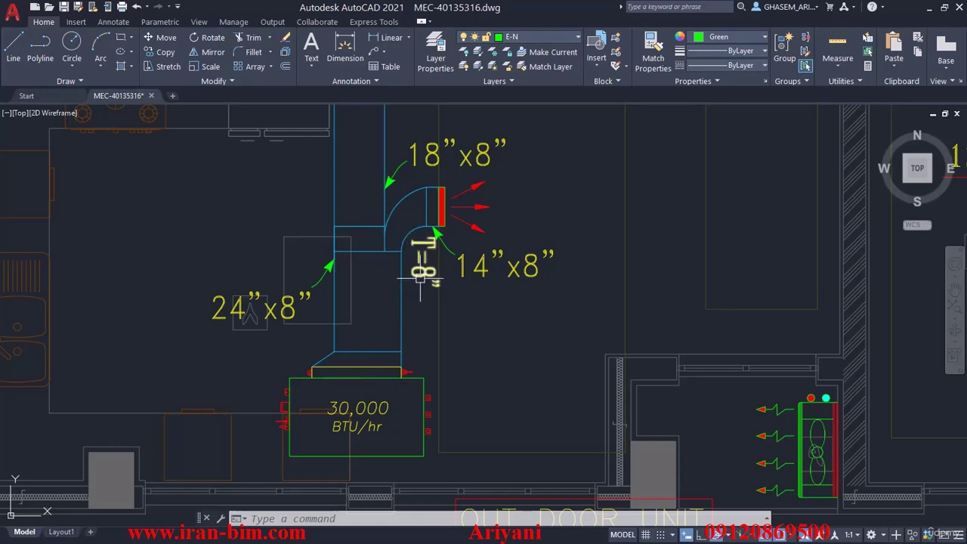
middle_drag(417, 374, 426, 280)
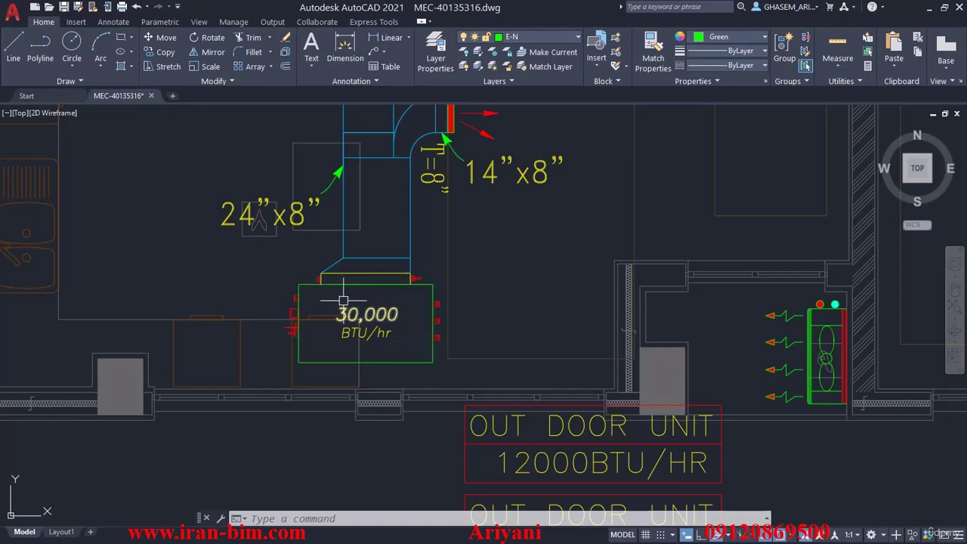
- Select the 30,000 BTU/hr fan coil unit and re-center the plan on it and the duct run
click(322, 282)
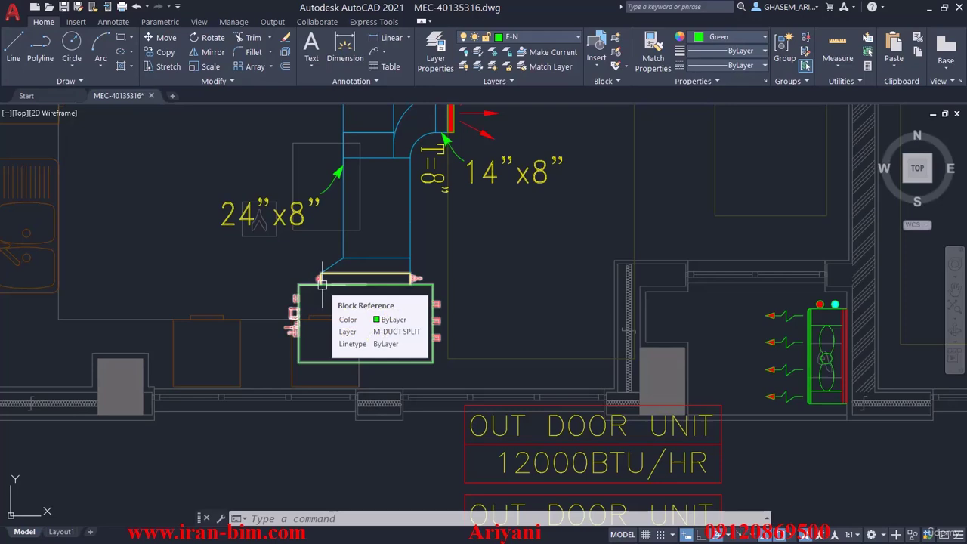
scroll(322, 282, down, 5)
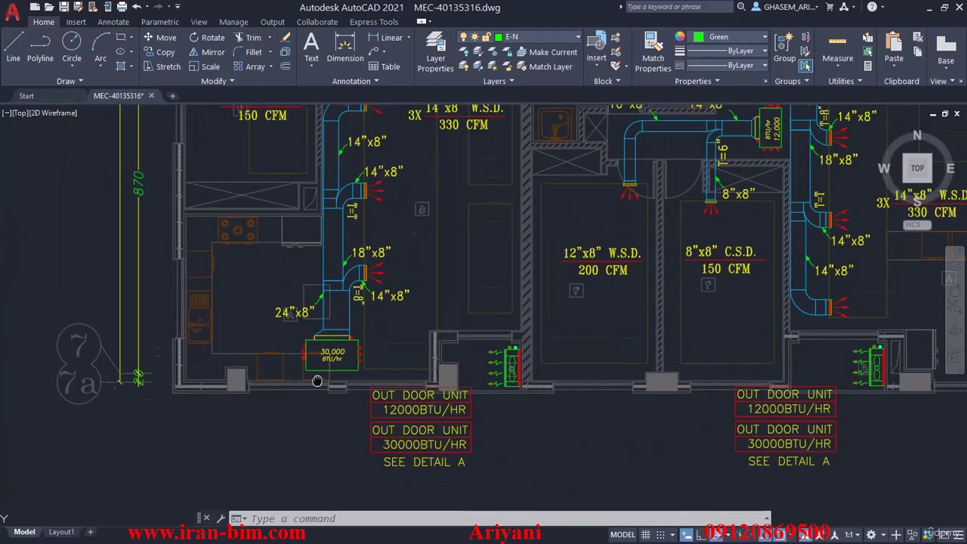
mouse_move(384, 377)
middle_down()
mouse_move(390, 397)
mouse_move(377, 407)
middle_up()
scroll(353, 394, up, 2)
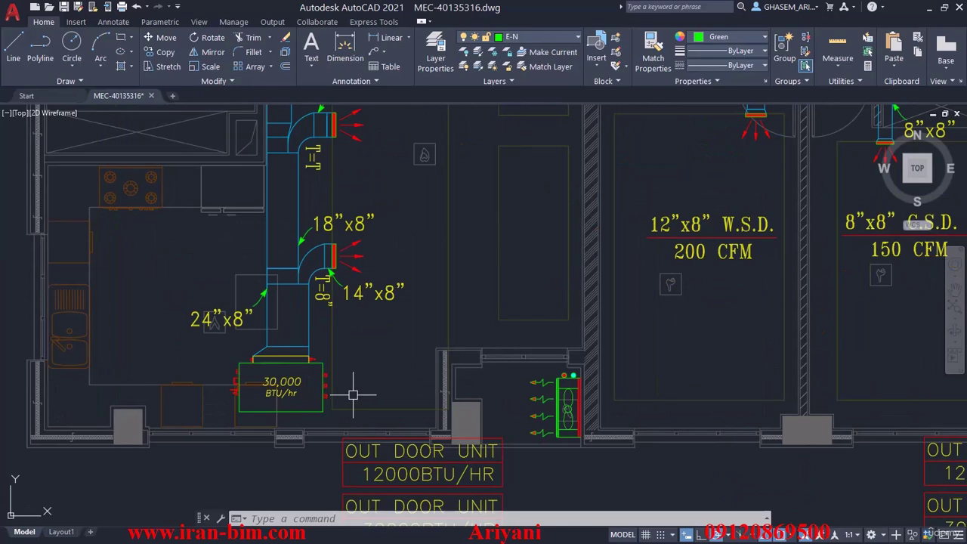
middle_drag(448, 410, 473, 390)
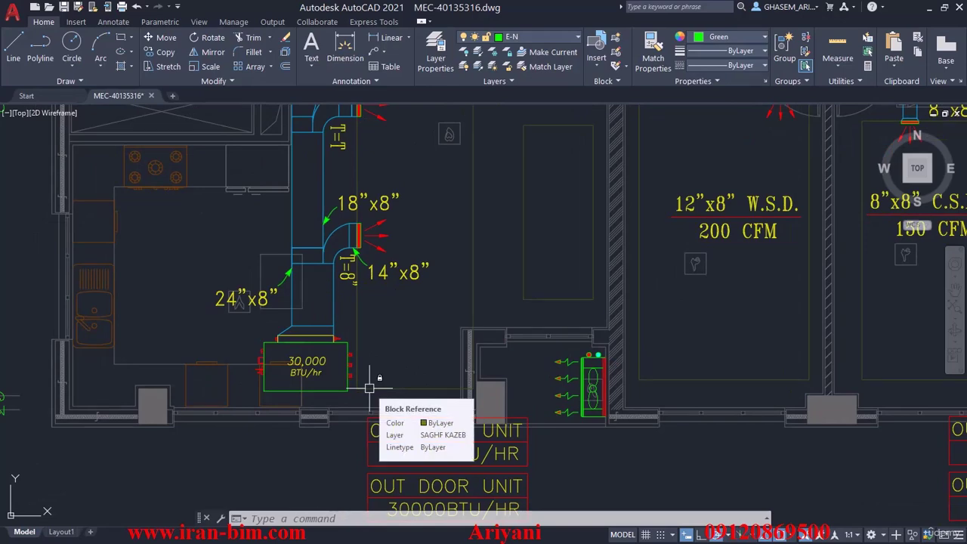
middle_drag(360, 394, 328, 405)
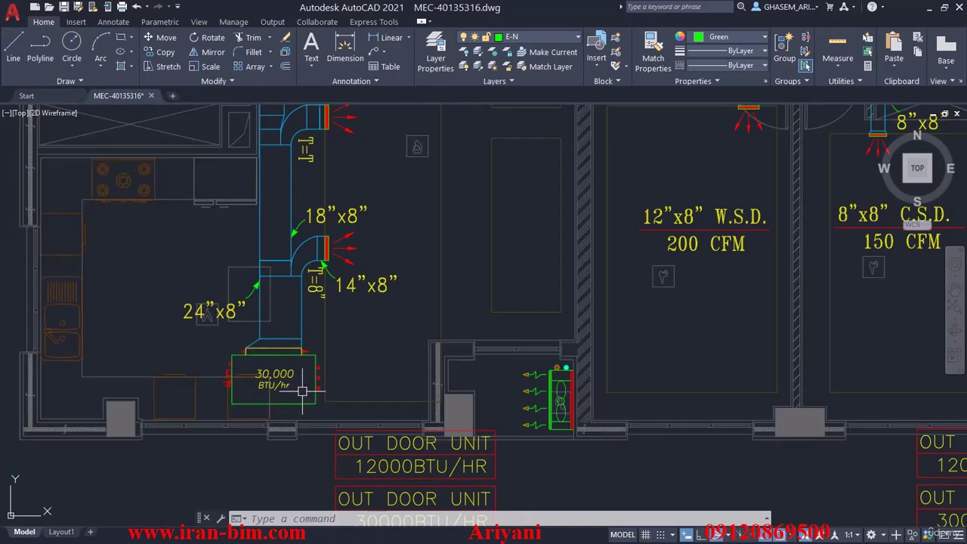
click(306, 360)
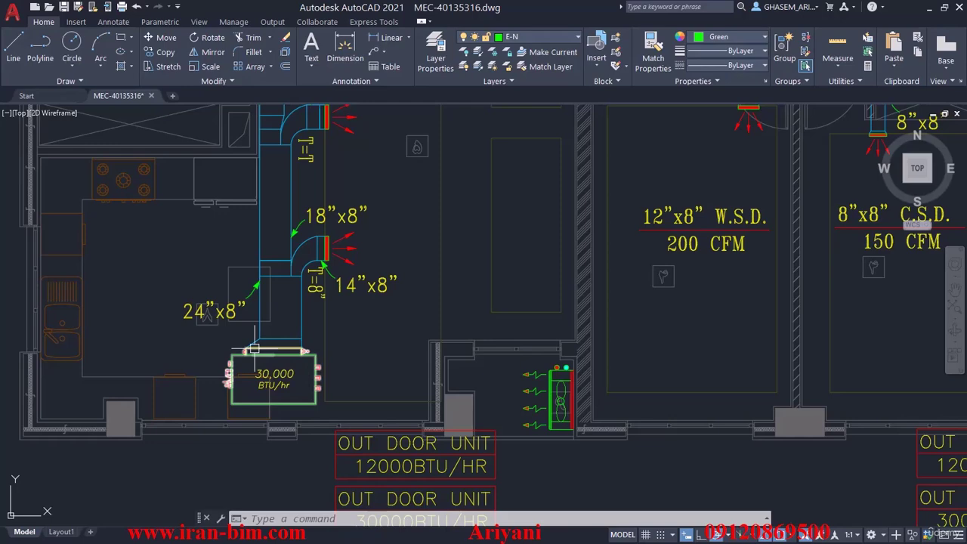
scroll(254, 349, up, 2)
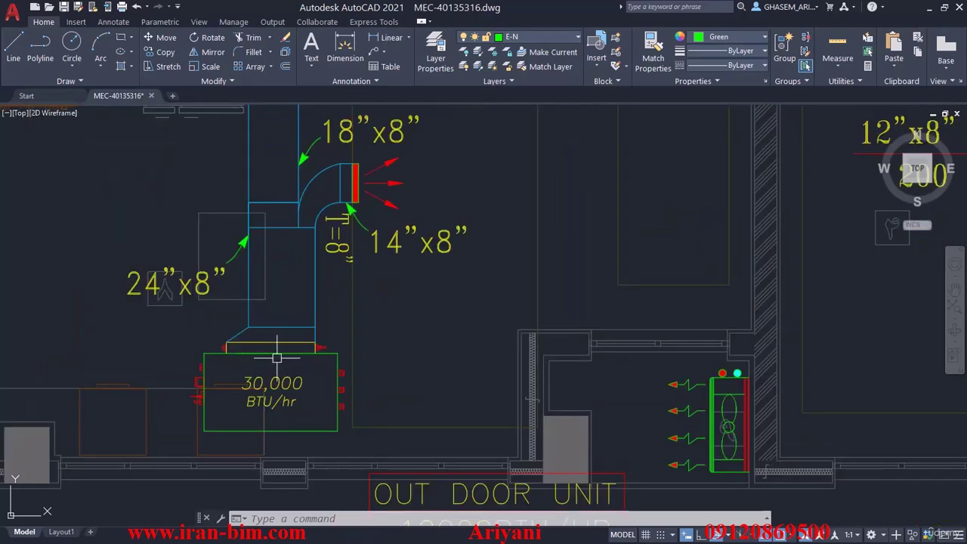
scroll(277, 358, down, 2)
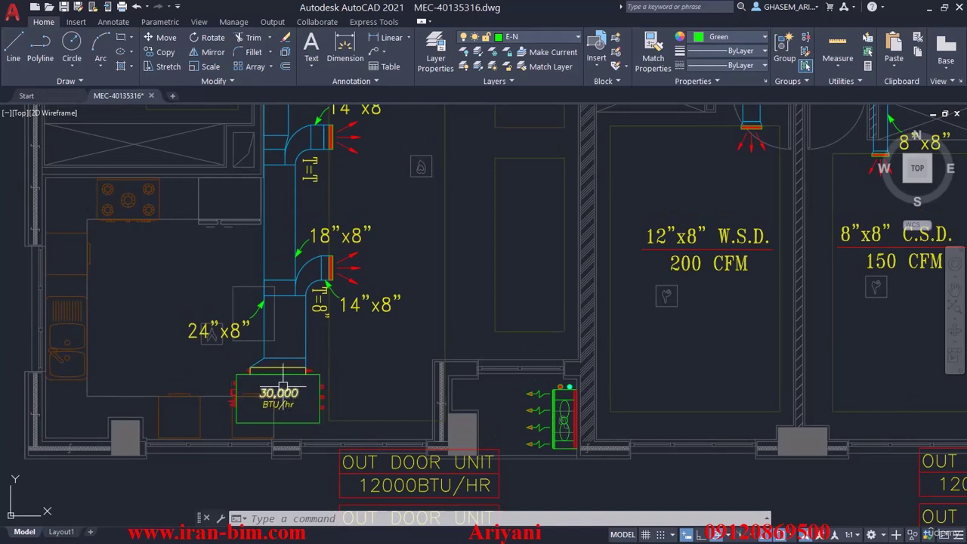
middle_drag(297, 394, 300, 404)
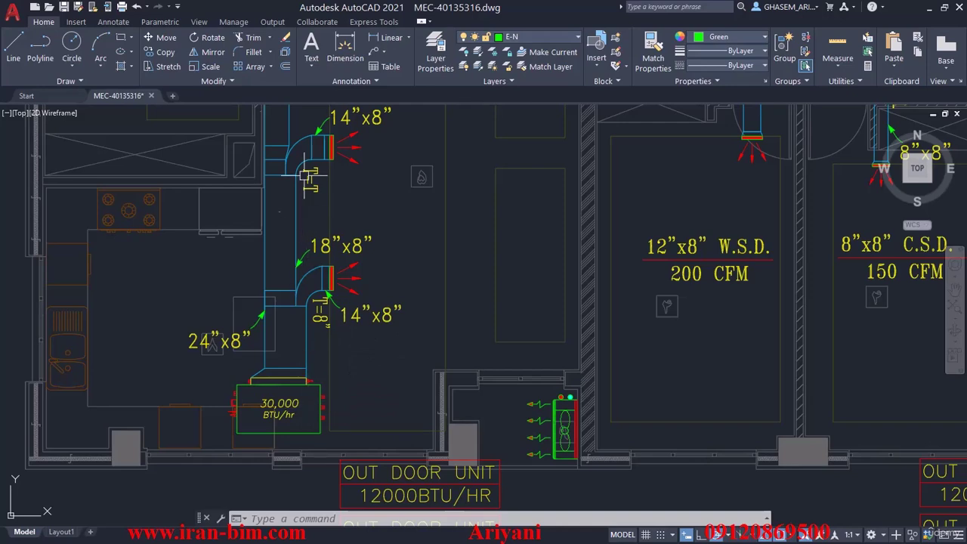
- Back in Revit, set the family's Material parameter to Steel, Galvanized, found by searching 'galvanized'
double_click(356, 10)
click(606, 337)
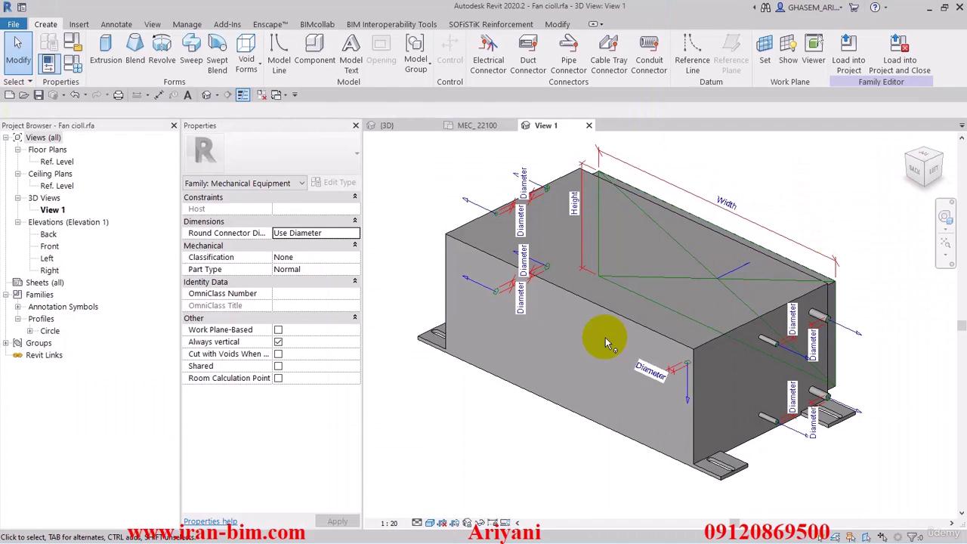
shift+middle_drag(600, 430, 620, 452)
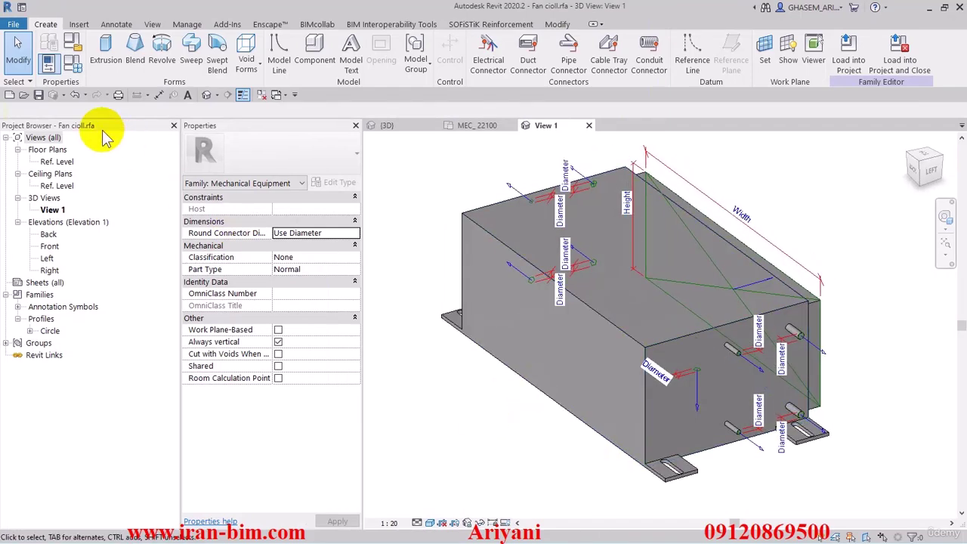
click(73, 65)
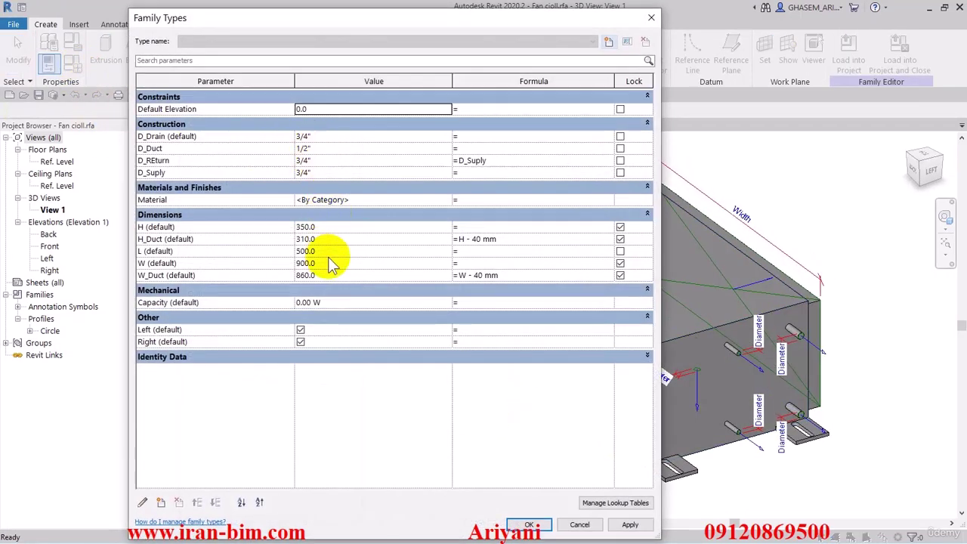
click(389, 199)
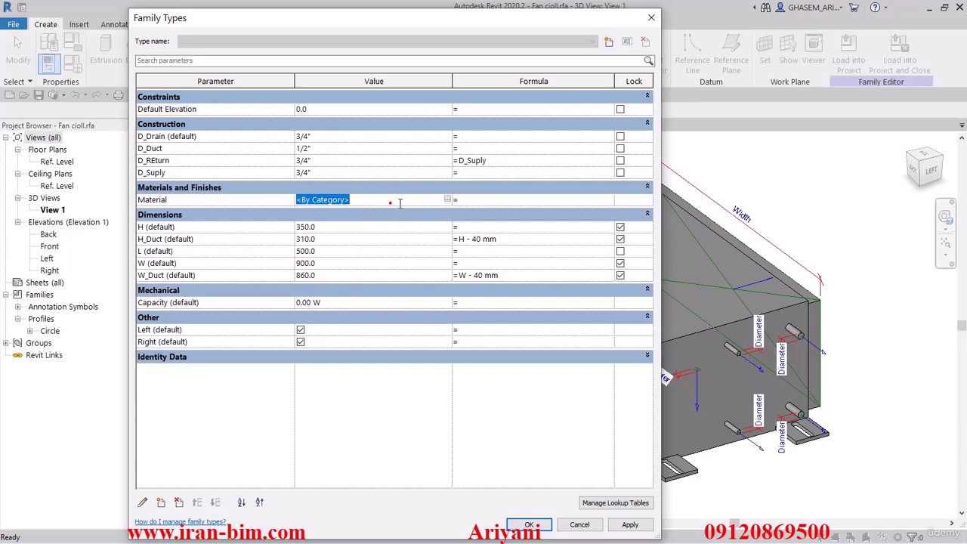
click(447, 198)
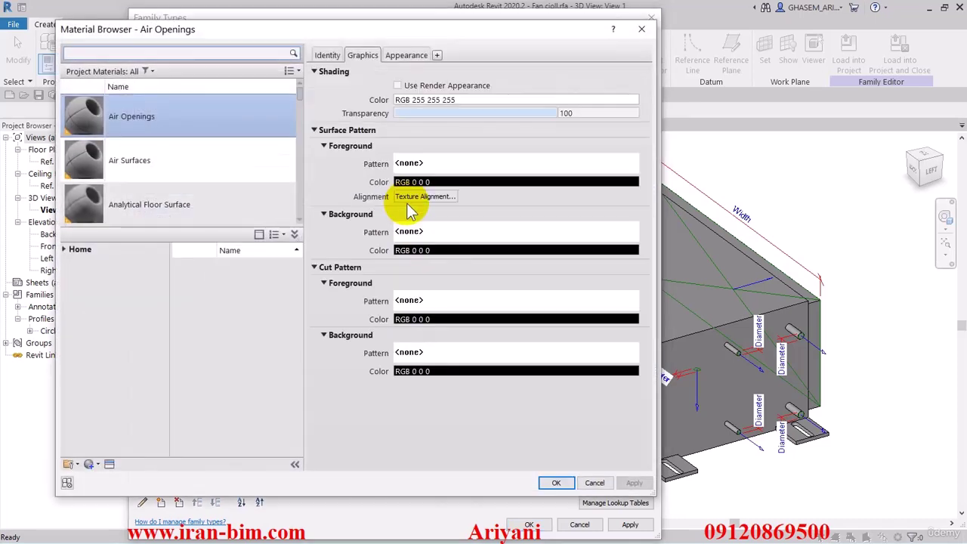
click(175, 54)
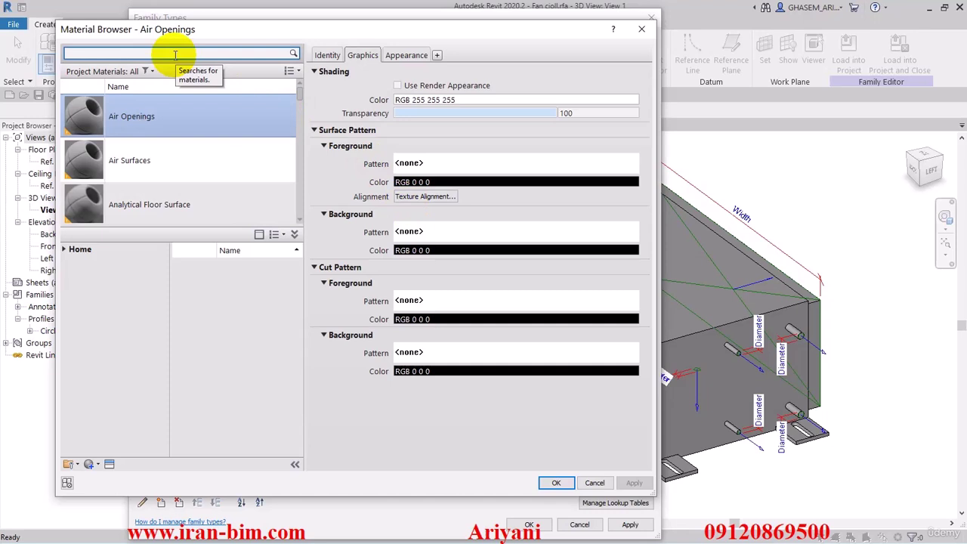
text(galvan)
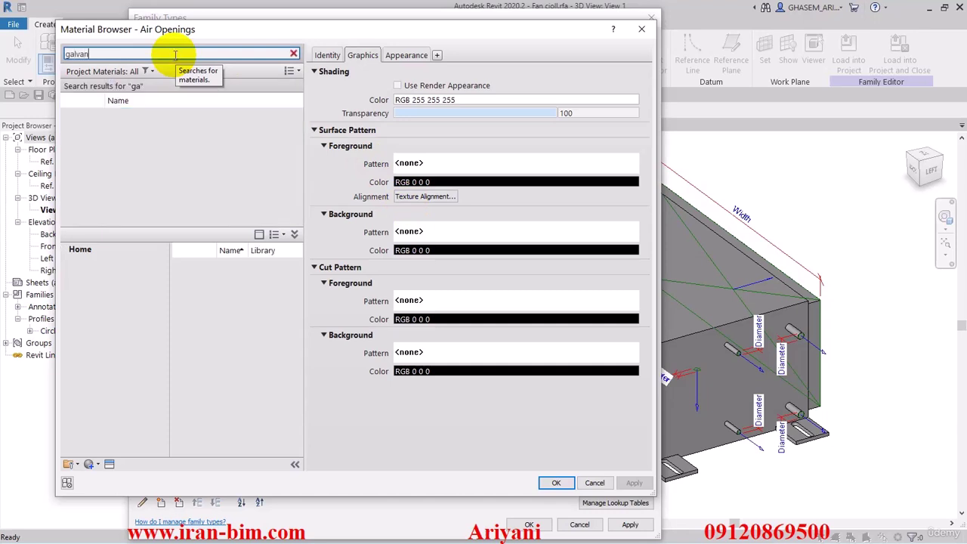
text(ized)
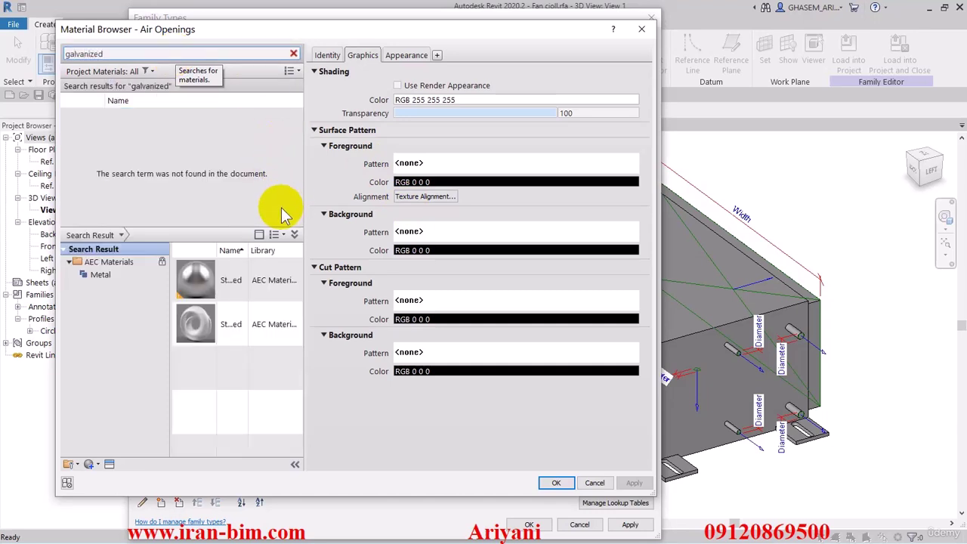
click(283, 323)
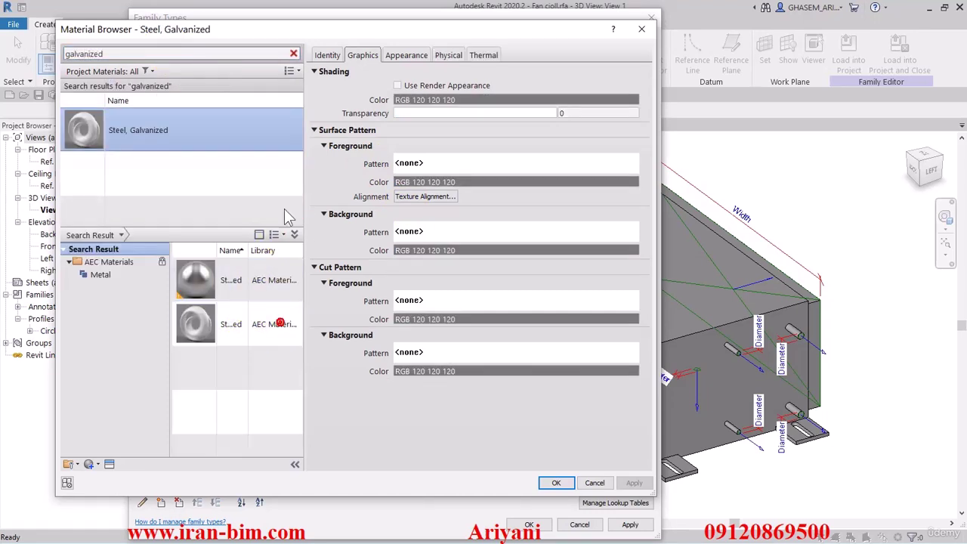
click(398, 85)
click(554, 484)
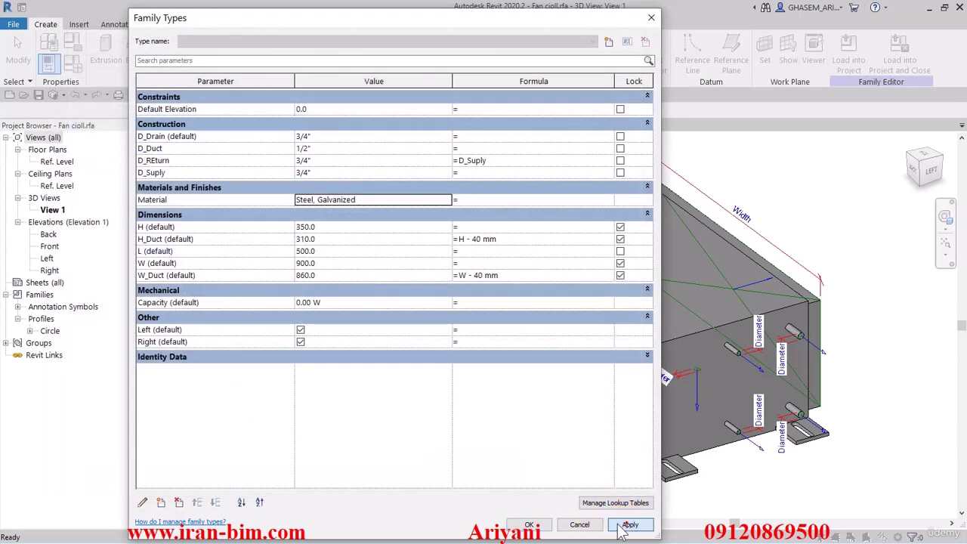
- Apply the type changes and select the rectangular duct connector on the box's left face
click(529, 525)
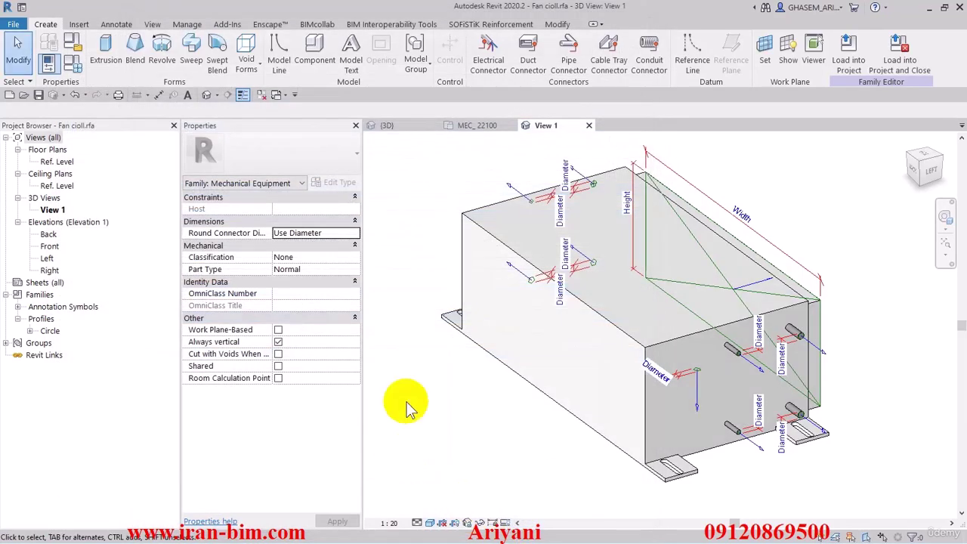
shift+middle_drag(403, 399, 518, 313)
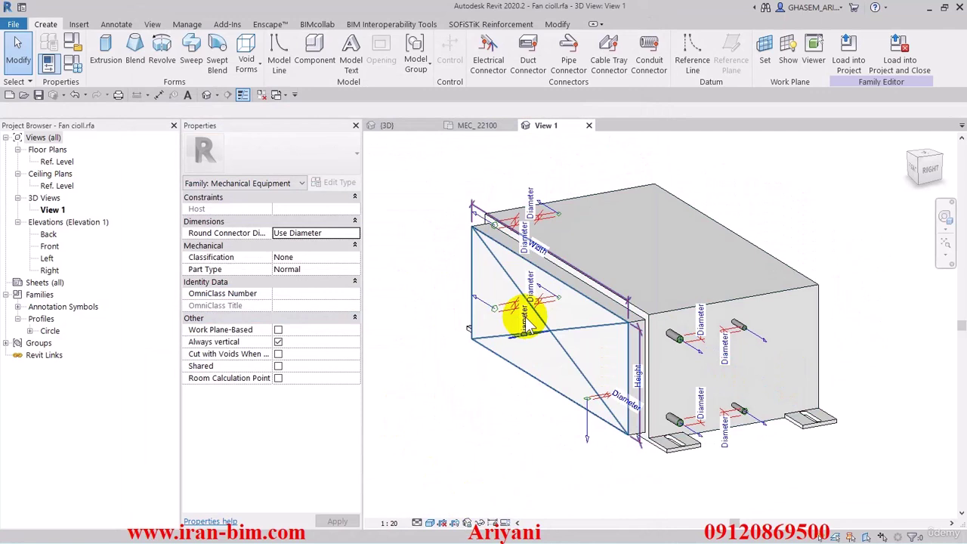
click(493, 261)
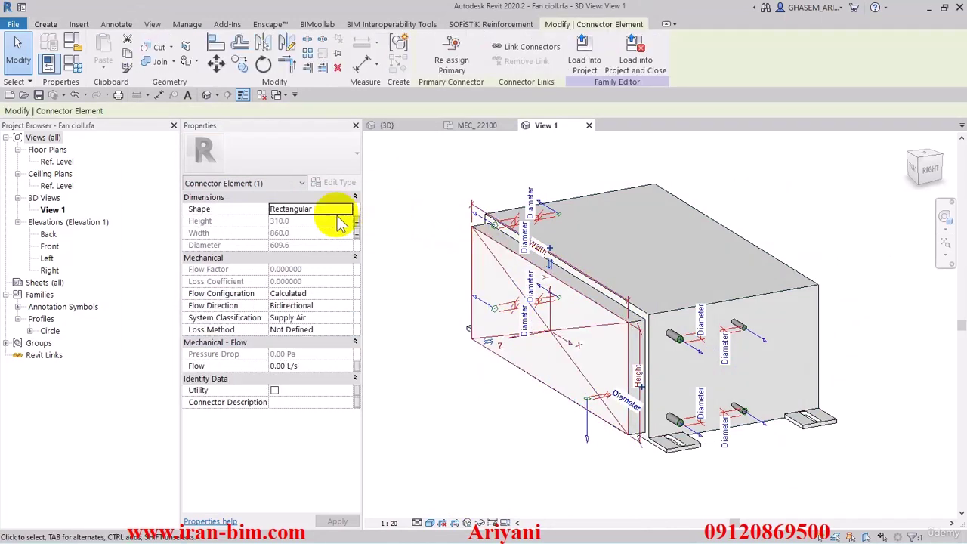
click(377, 219)
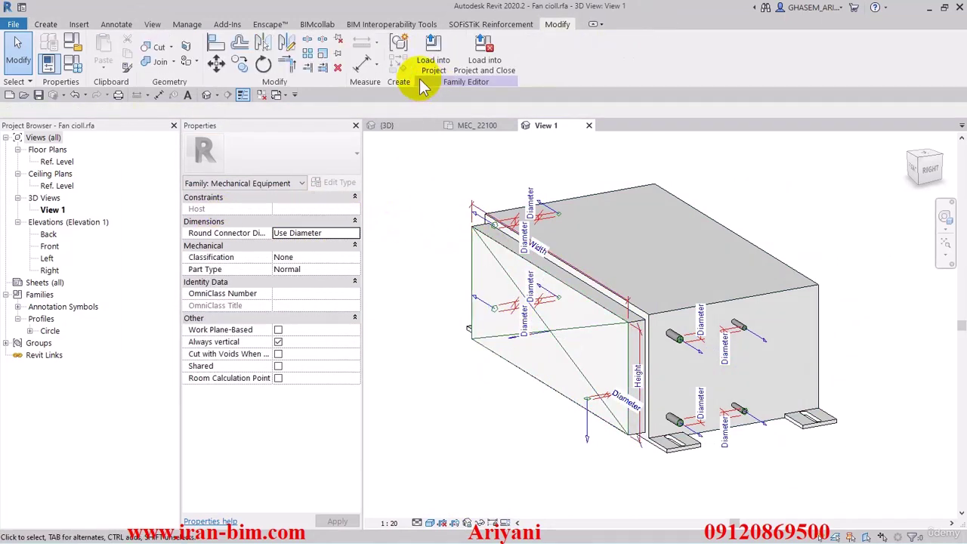
click(48, 24)
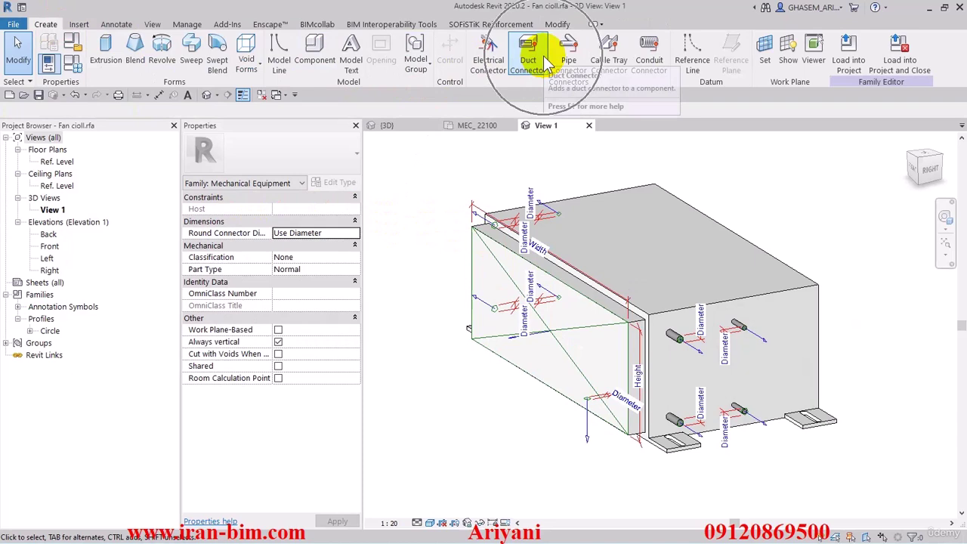
click(492, 265)
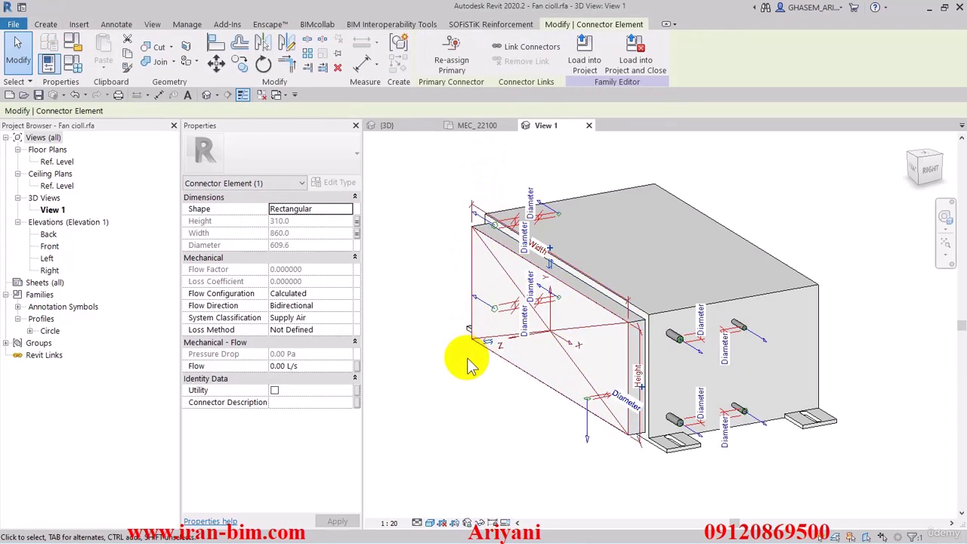
- Associate the connector's Flow with a new instance family parameter named 'Flow'
click(356, 366)
click(394, 352)
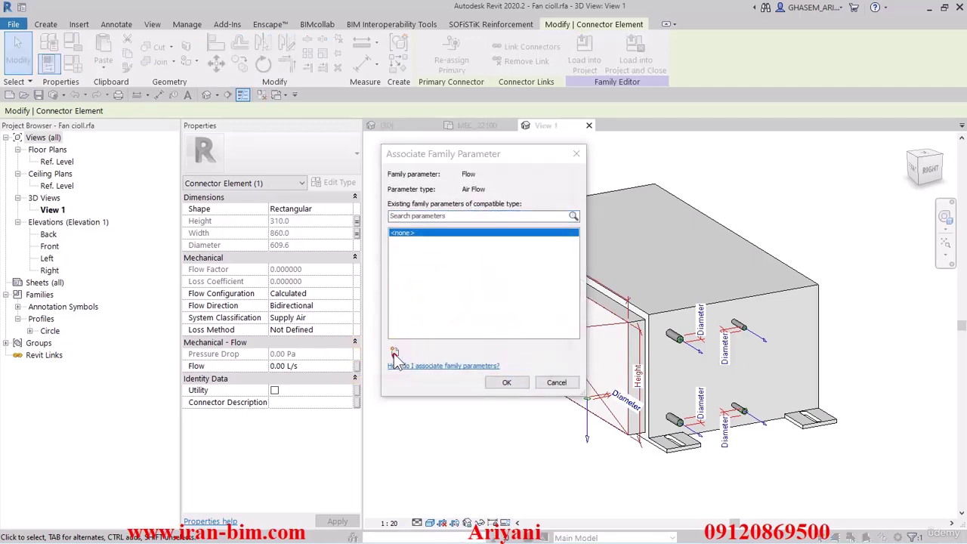
text(Flow)
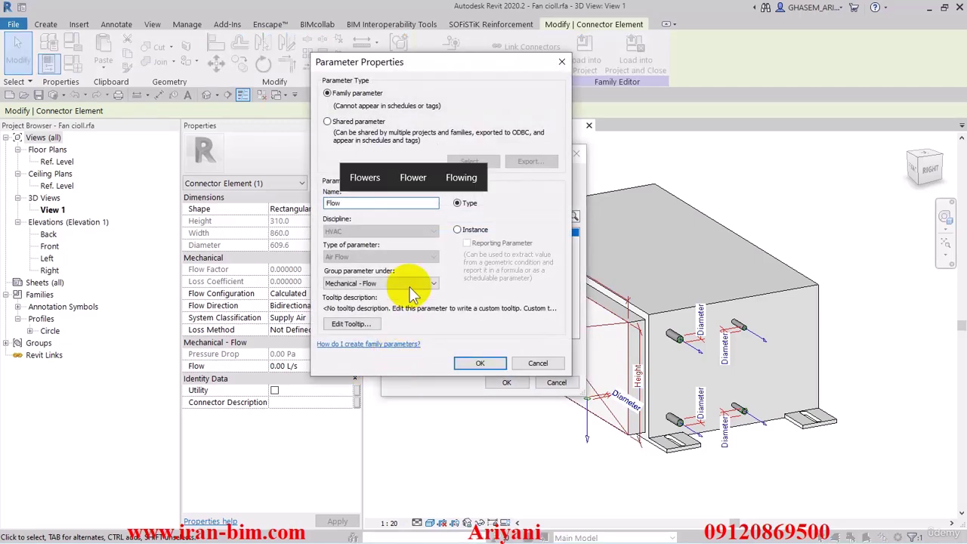
click(457, 230)
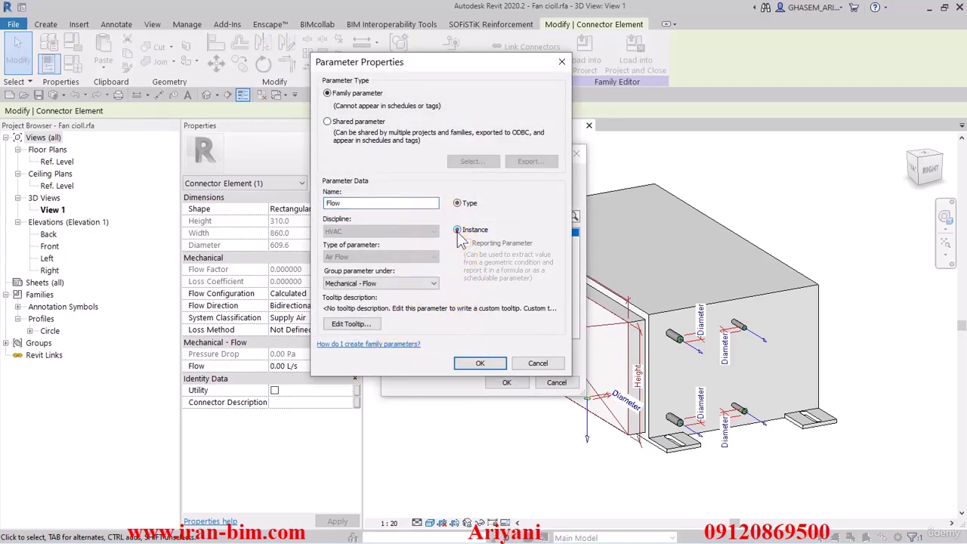
click(480, 363)
- Check a round connector's flow association, then save the family, replacing the existing file
click(505, 383)
click(489, 400)
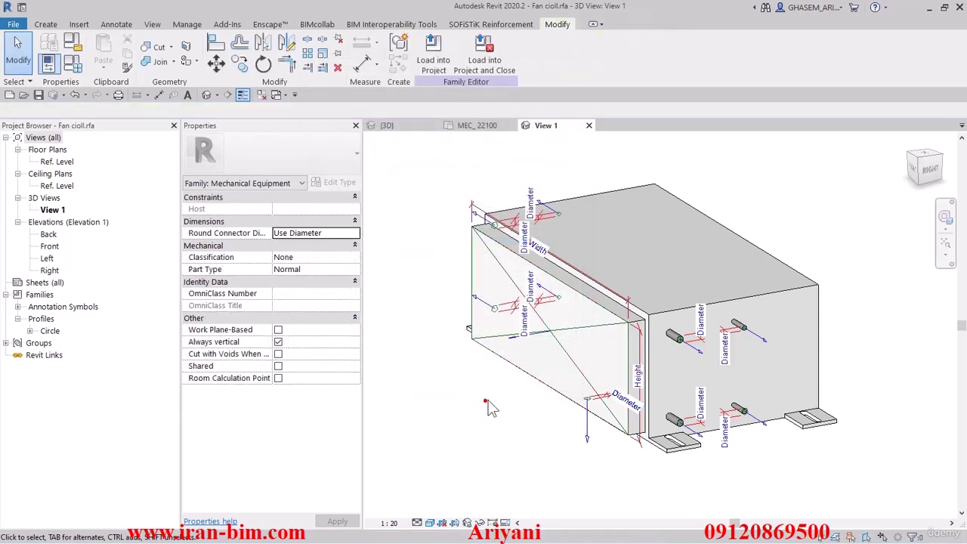
click(692, 346)
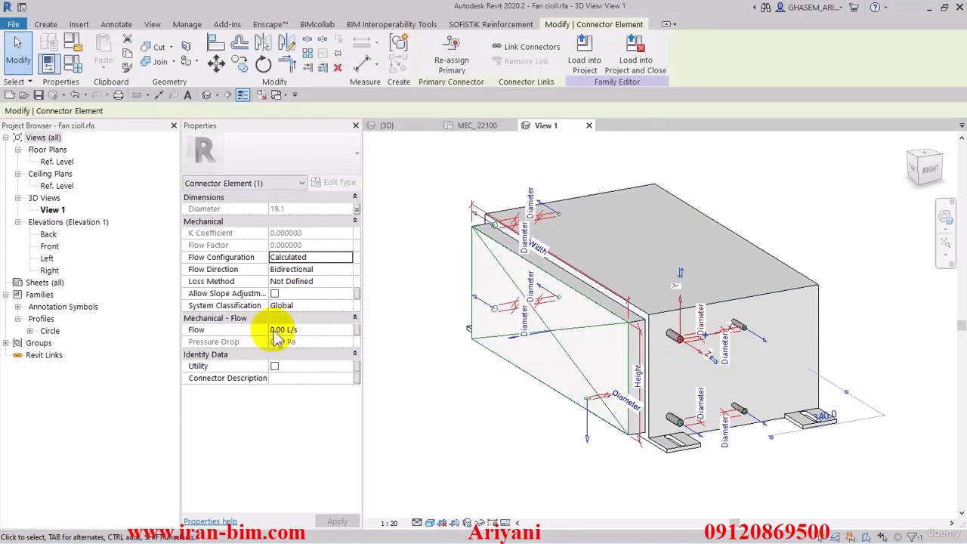
click(356, 330)
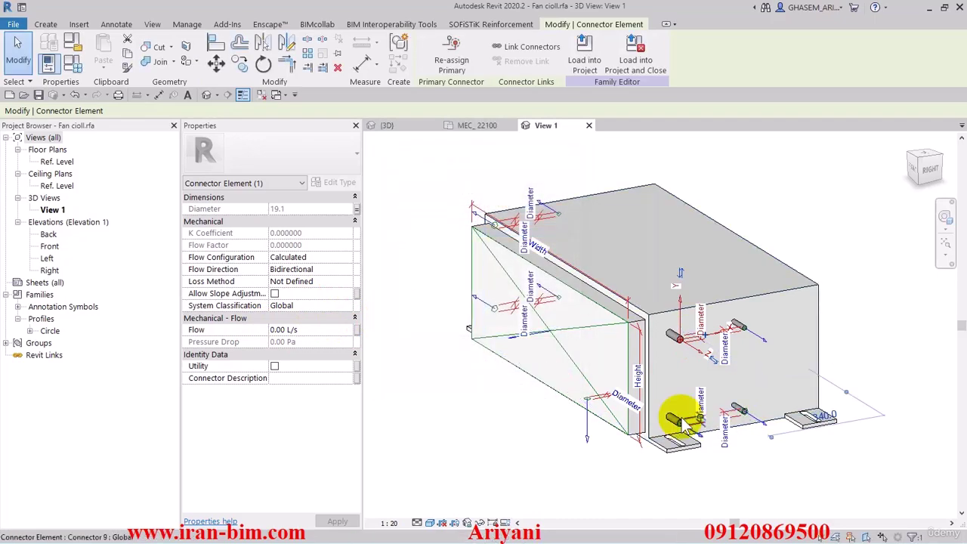
click(543, 413)
shift+middle_drag(543, 413, 495, 443)
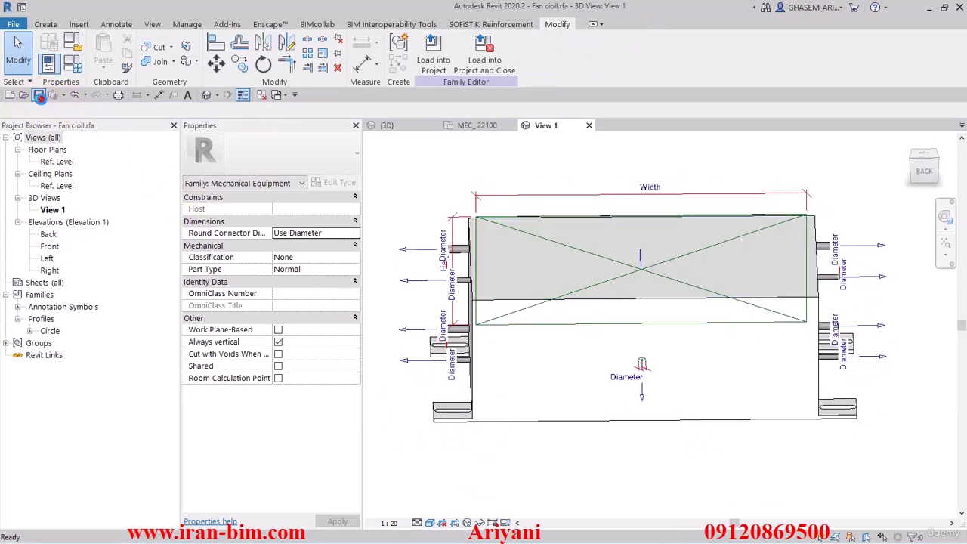
click(38, 96)
click(454, 285)
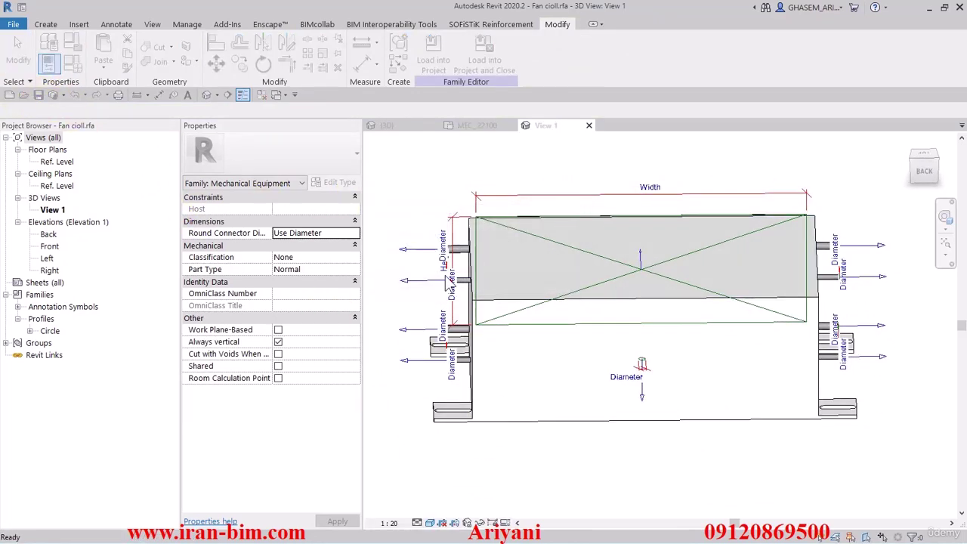
- Reload the fan coil into the project, overwriting the old version, and set its H to 0.4
click(484, 65)
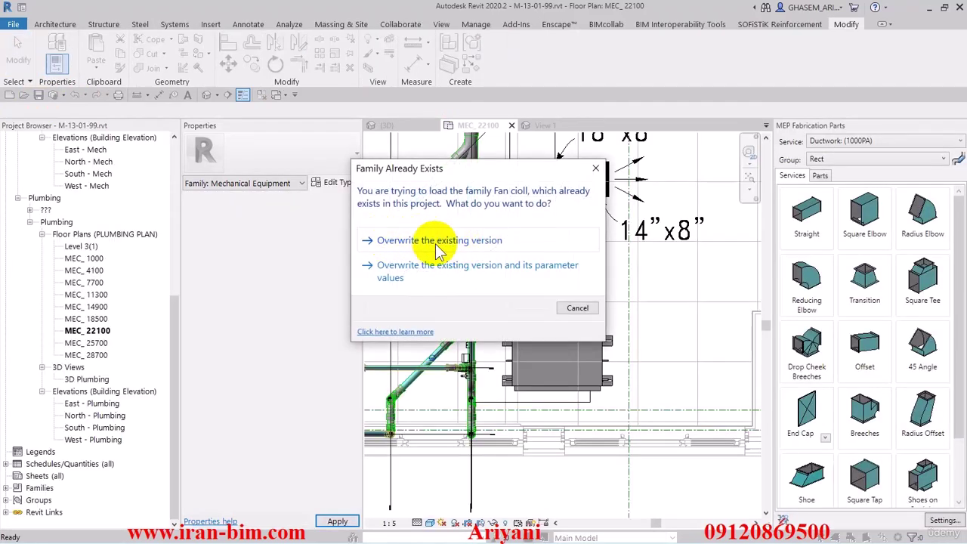
click(433, 252)
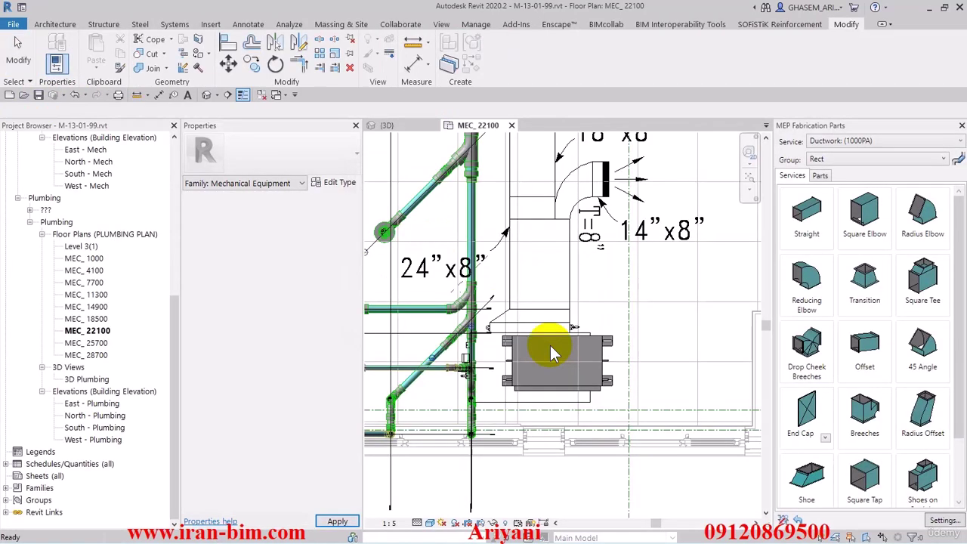
click(551, 346)
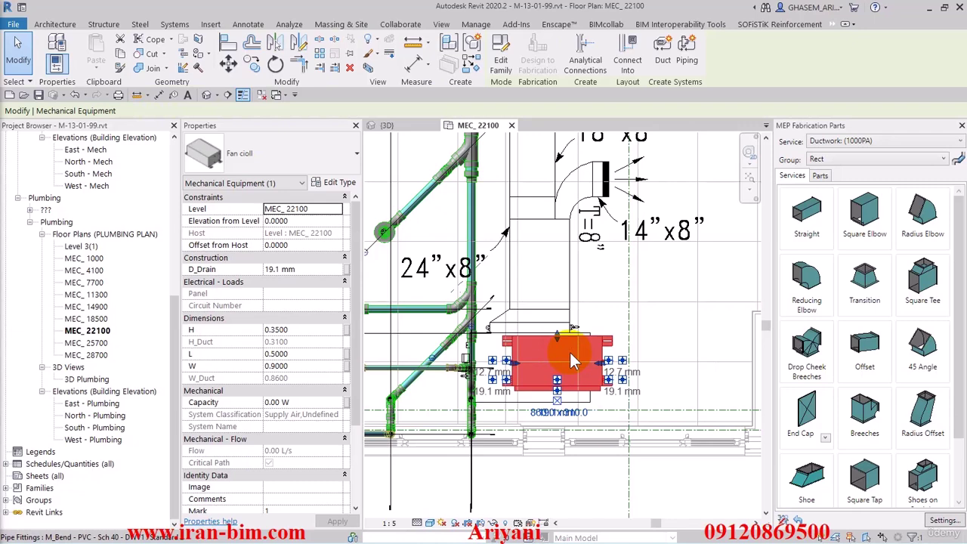
scroll(575, 381, up, 2)
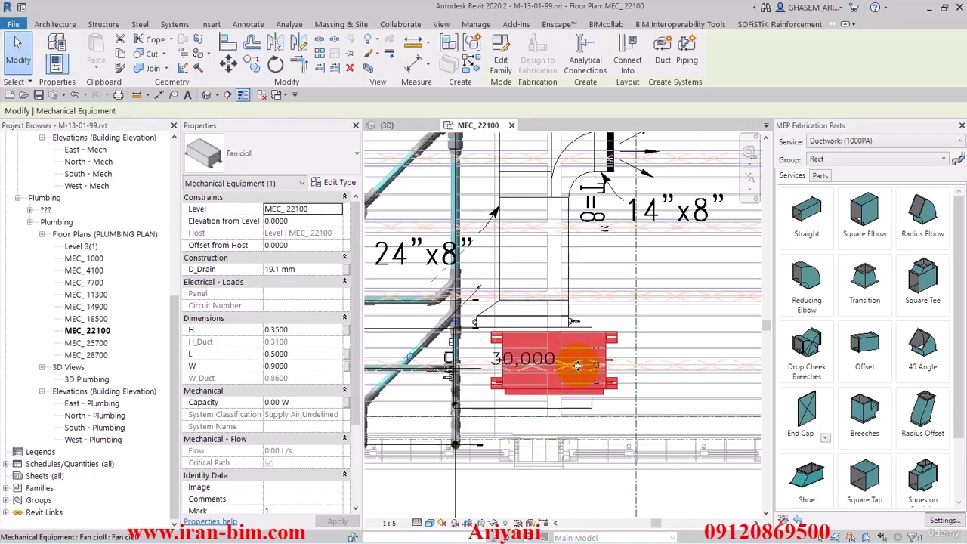
click(303, 329)
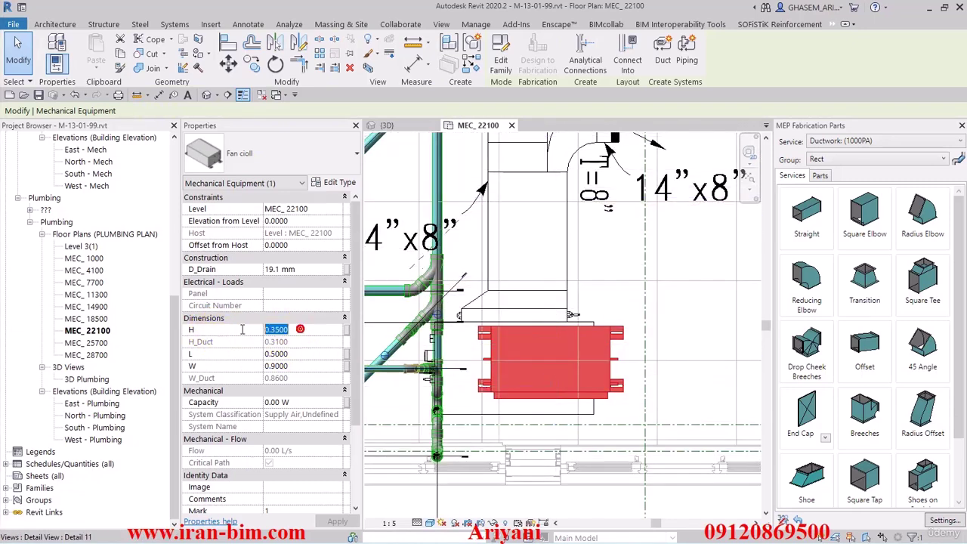
text(0.4)
key(Return)
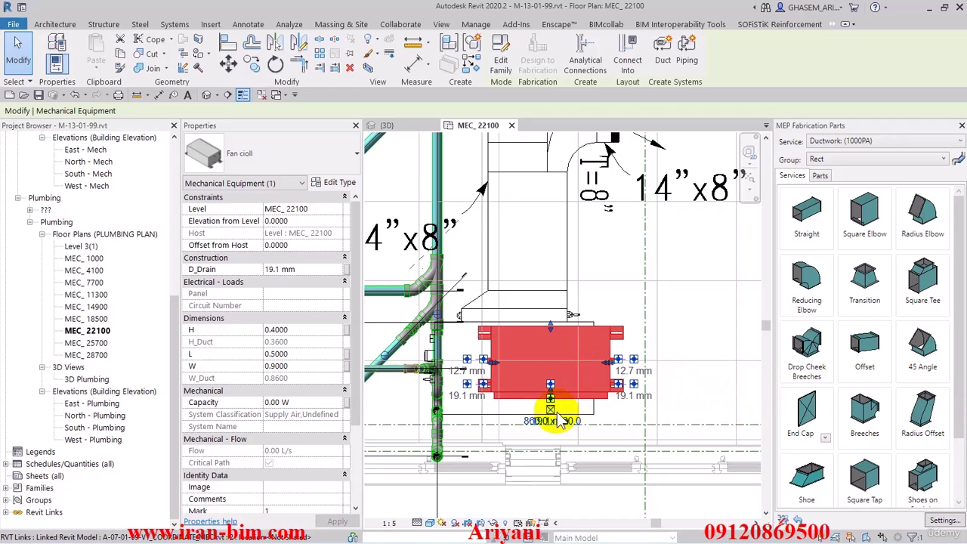
- Rotate the fan coil with Space and edit its L and W, setting W to 1.25
key(space)
key(space)
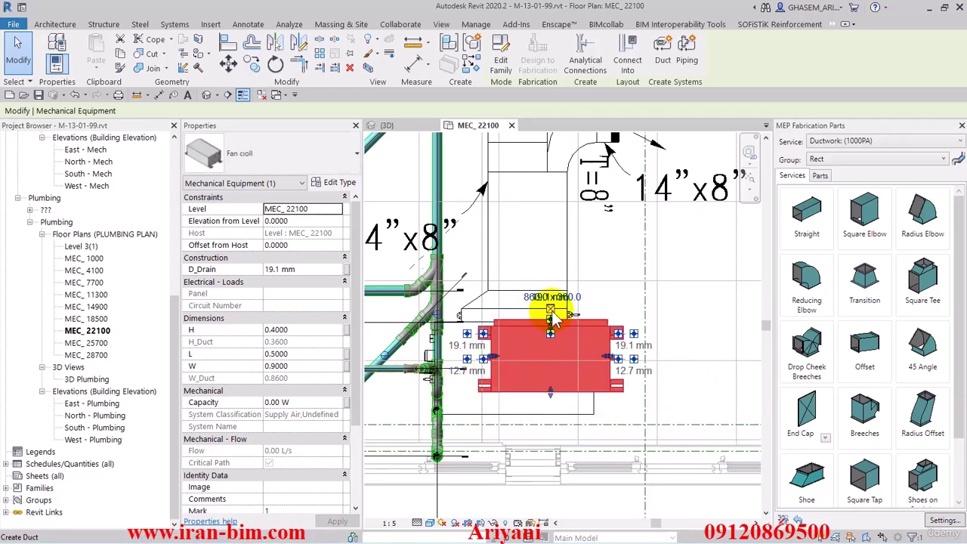
click(299, 356)
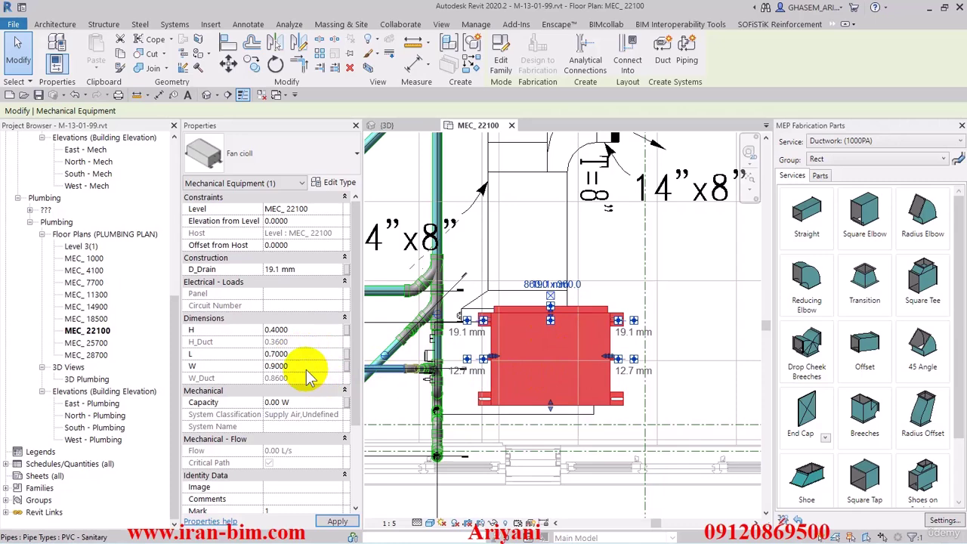
click(306, 368)
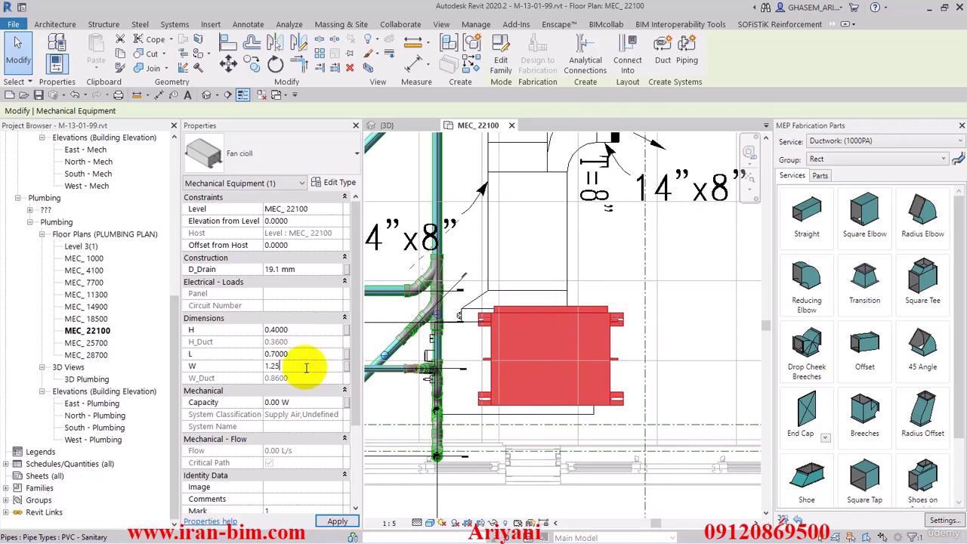
text(1.25)
key(Return)
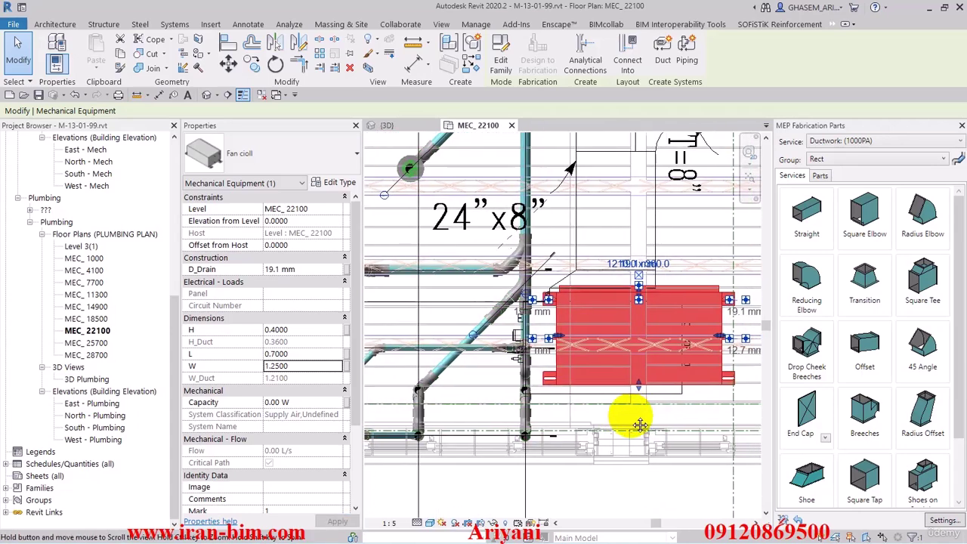
- Move the fan coil from its corner so it sits about 0.30 from the wall
click(227, 63)
click(704, 387)
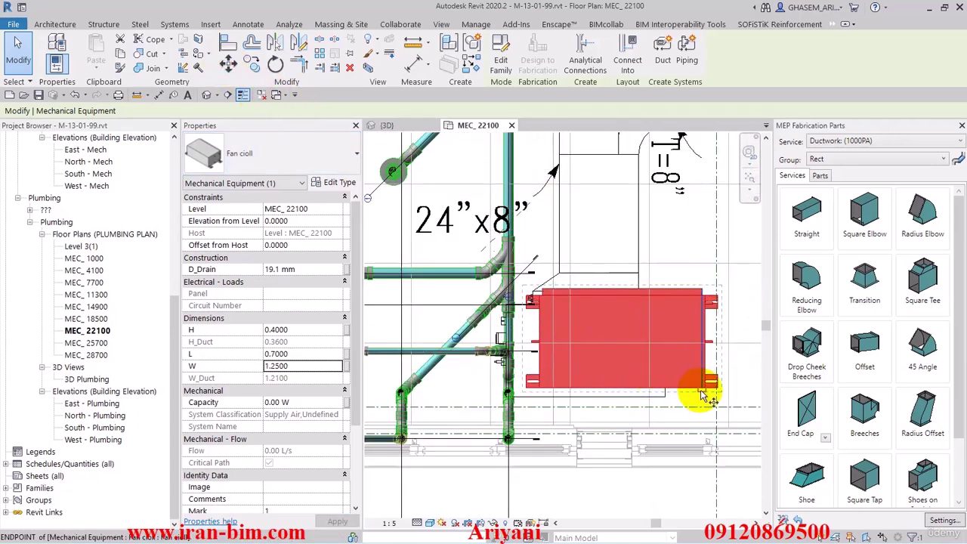
click(663, 401)
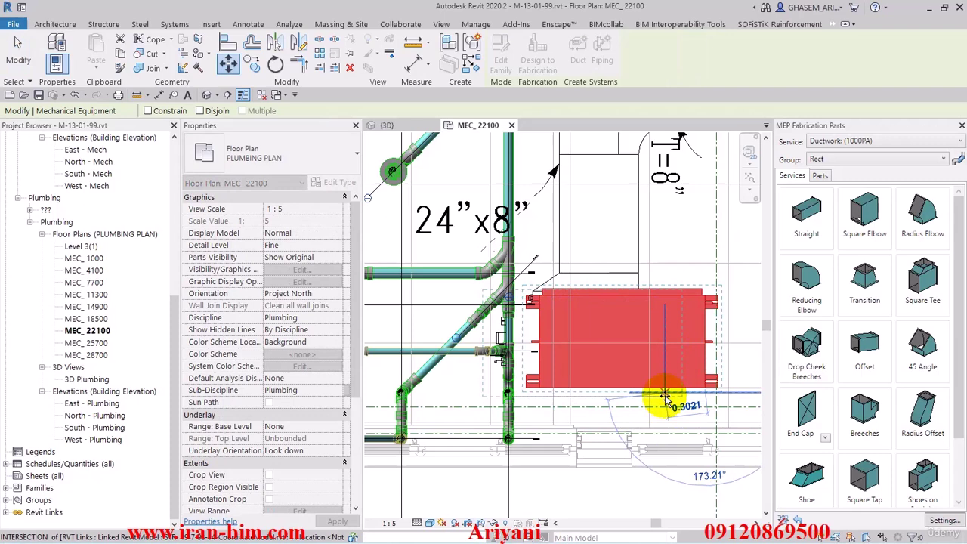
scroll(665, 400, up, 4)
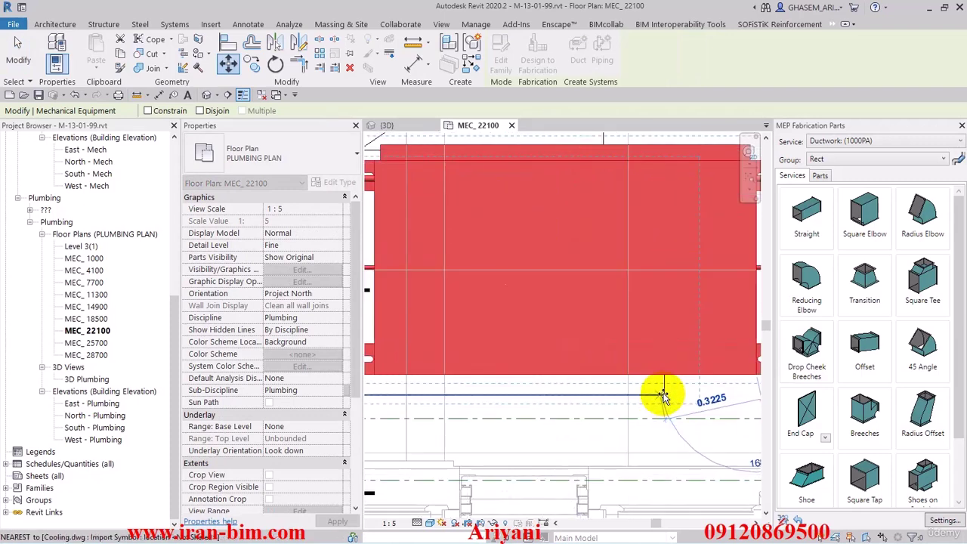
click(663, 397)
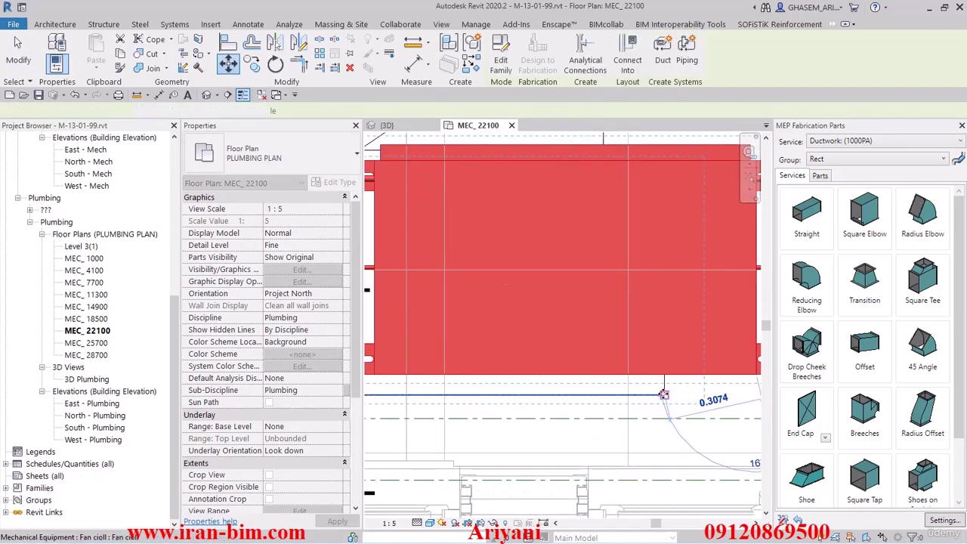
scroll(668, 405, down, 4)
click(641, 418)
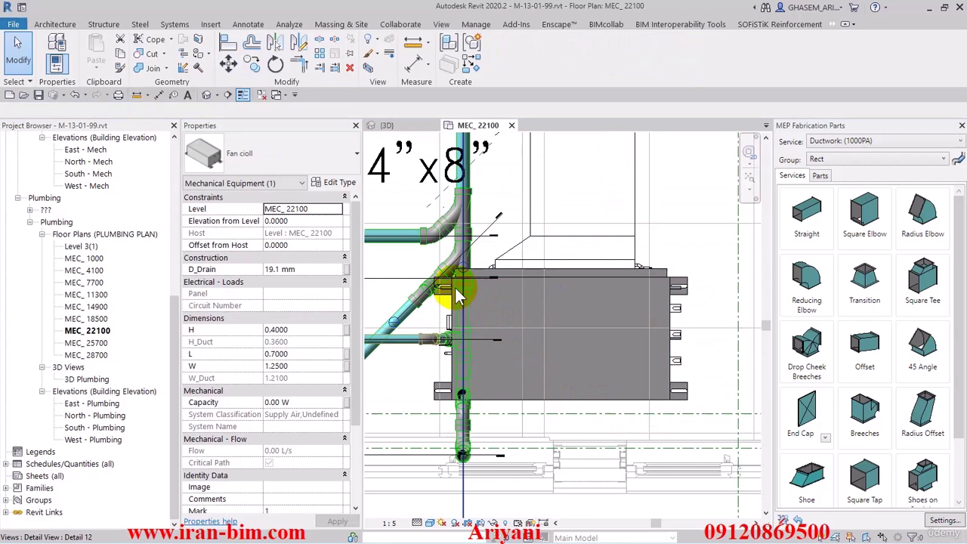
- In the 3D view, set the fan coil's Offset from Host to 2.95
key(Escape)
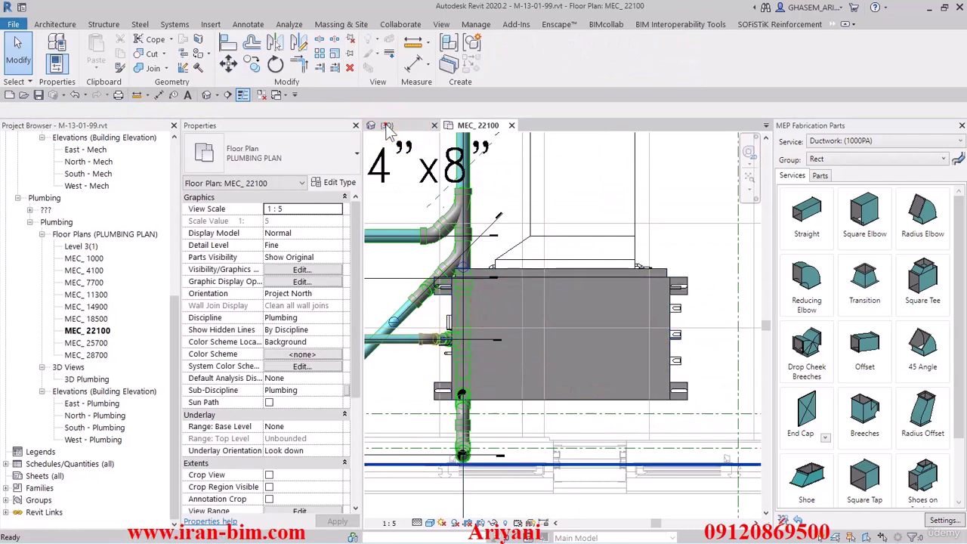
click(386, 125)
shift+middle_drag(468, 299, 447, 298)
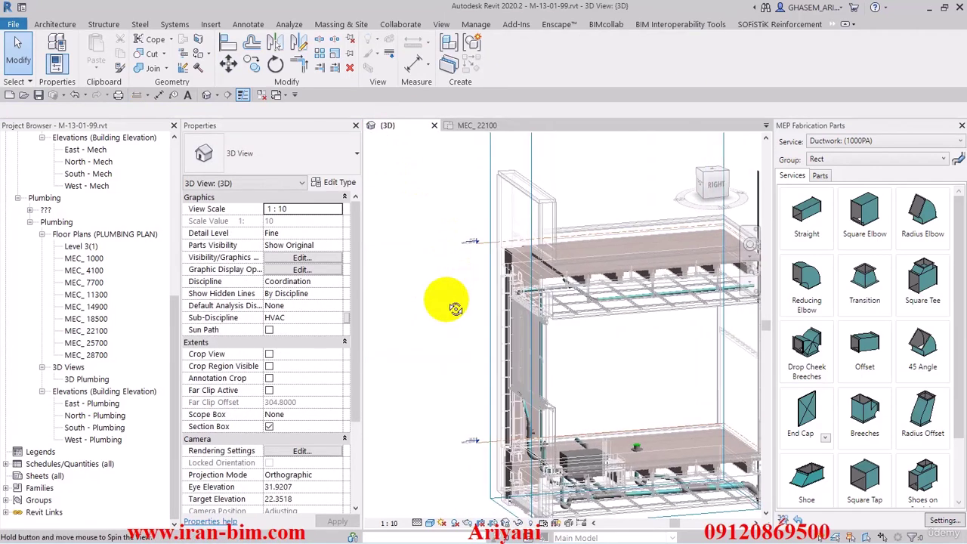
click(590, 463)
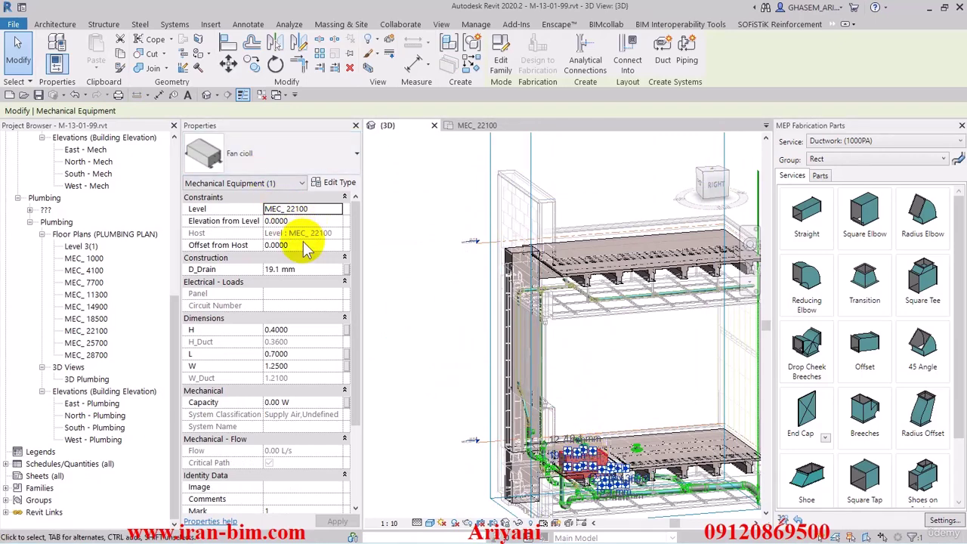
click(302, 244)
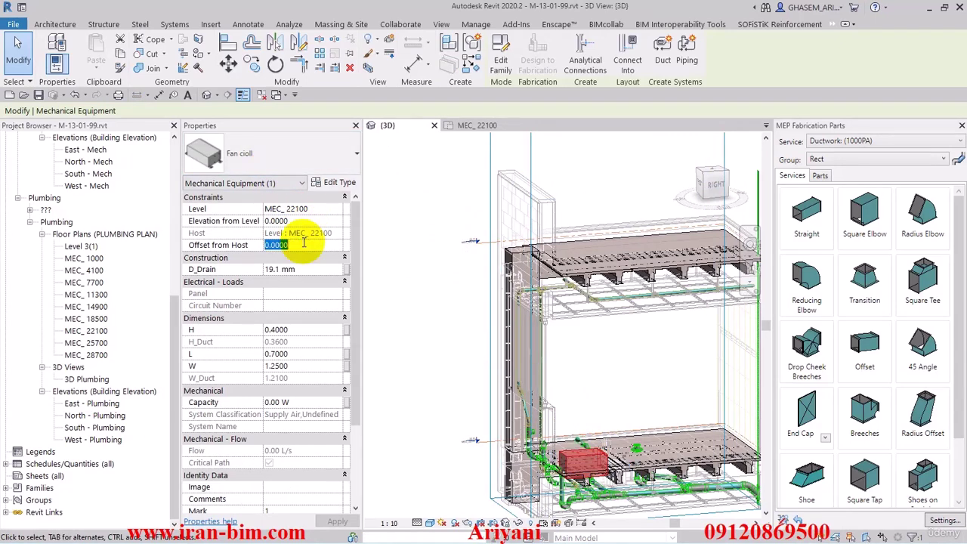
text(2.95)
key(Return)
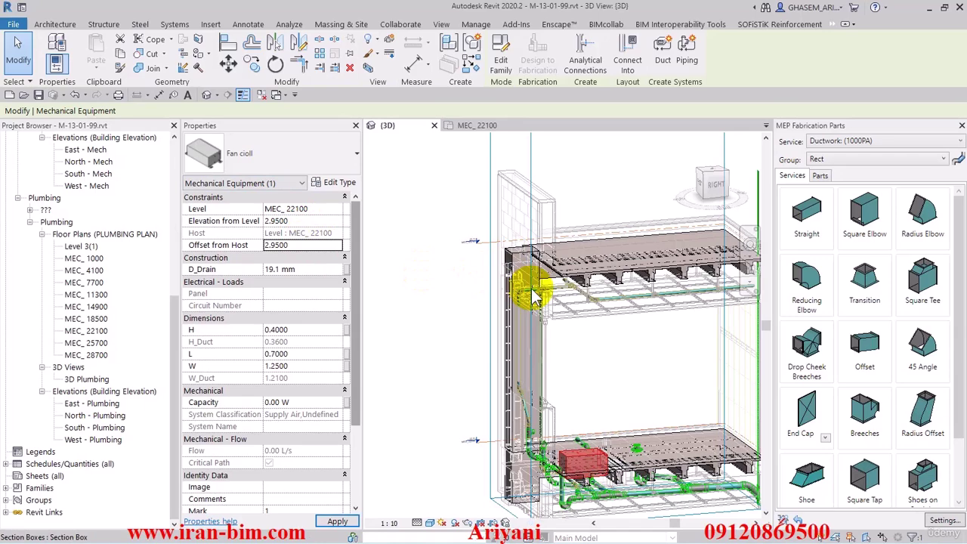
- Deselect the unit, keep the view discipline as Coordination, and orbit to a new angle
scroll(574, 393, up, 5)
click(459, 335)
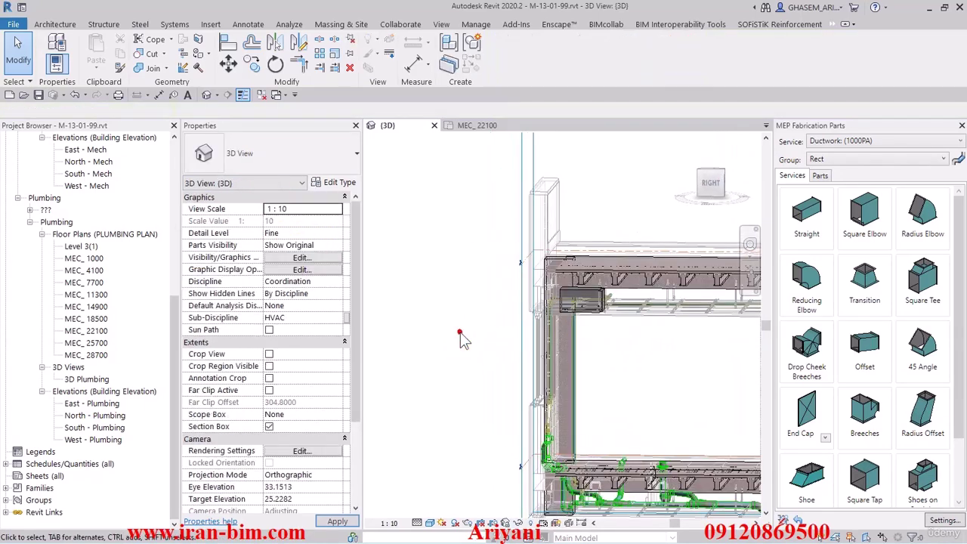
scroll(449, 328, down, 5)
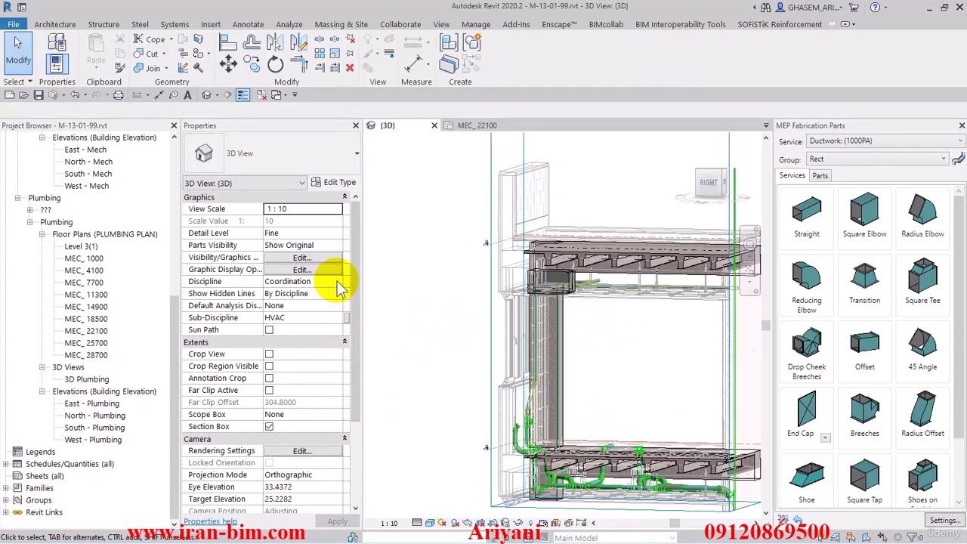
click(335, 281)
click(334, 281)
shift+middle_drag(434, 316, 340, 284)
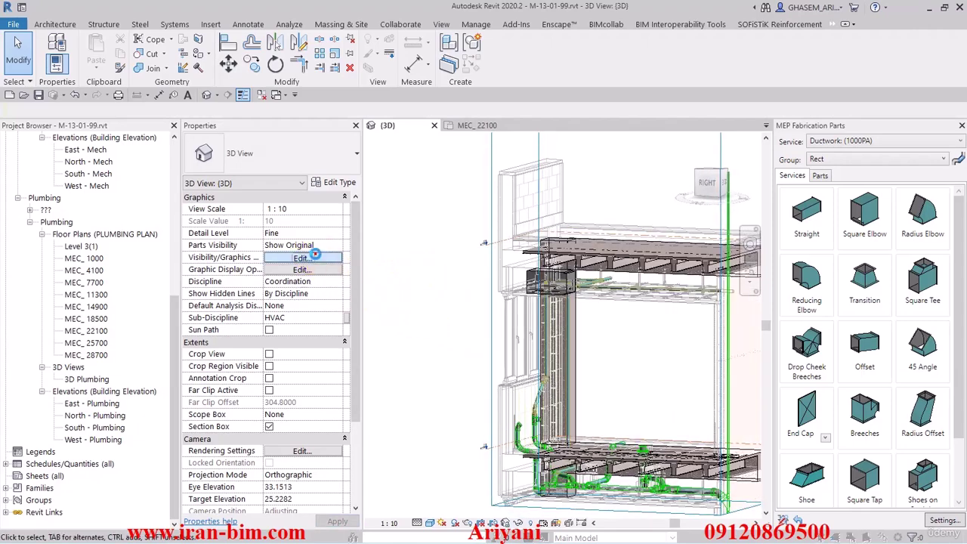
- Open Visibility/Graphics and check the Walls transparency settings without changing them
click(315, 255)
click(175, 216)
key(w)
scroll(151, 347, down, 1)
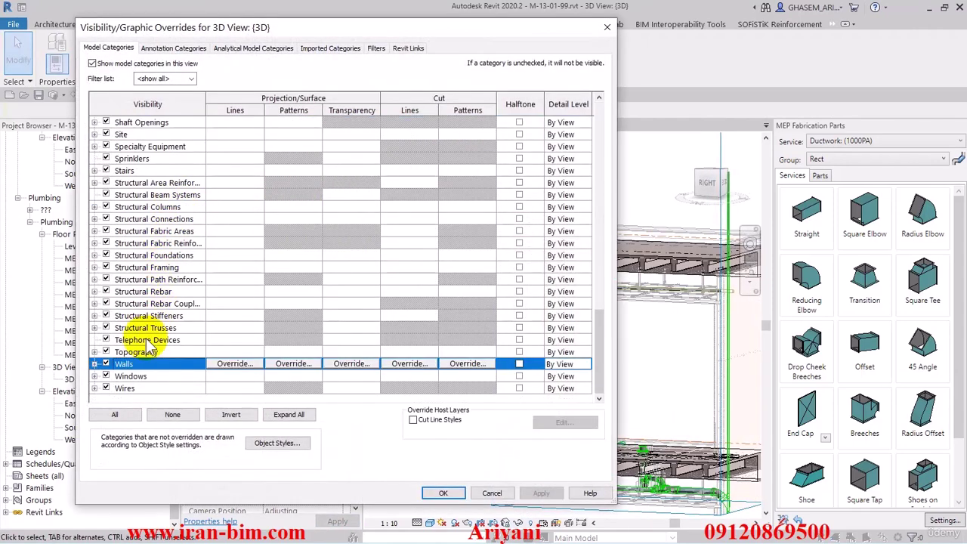
click(363, 363)
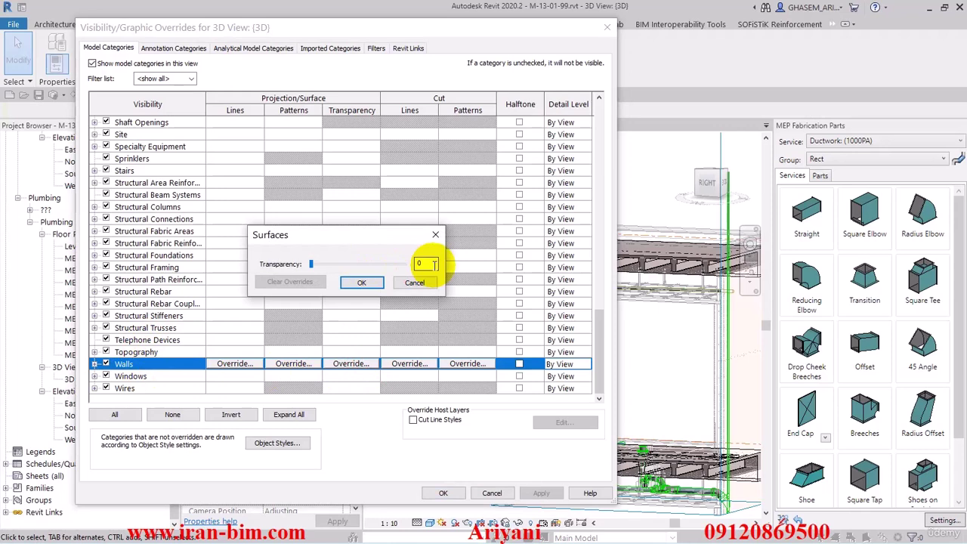
click(408, 283)
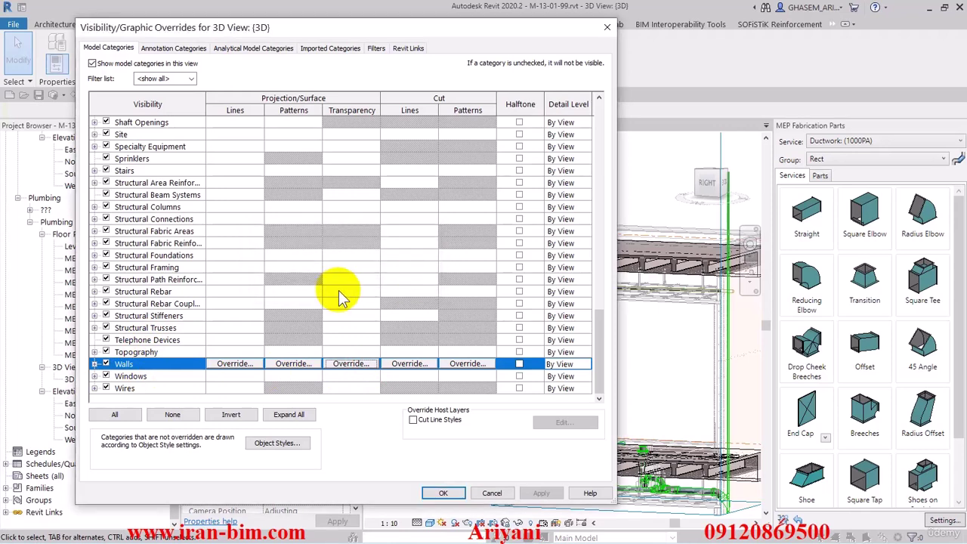
- Turn off Underlay for the linked Revit model and apply the changes
click(168, 245)
click(409, 48)
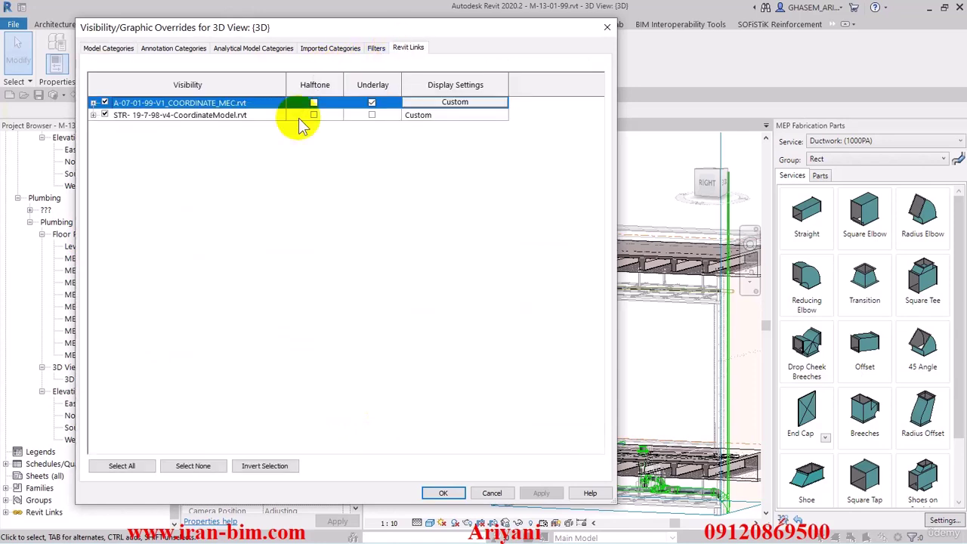
click(372, 115)
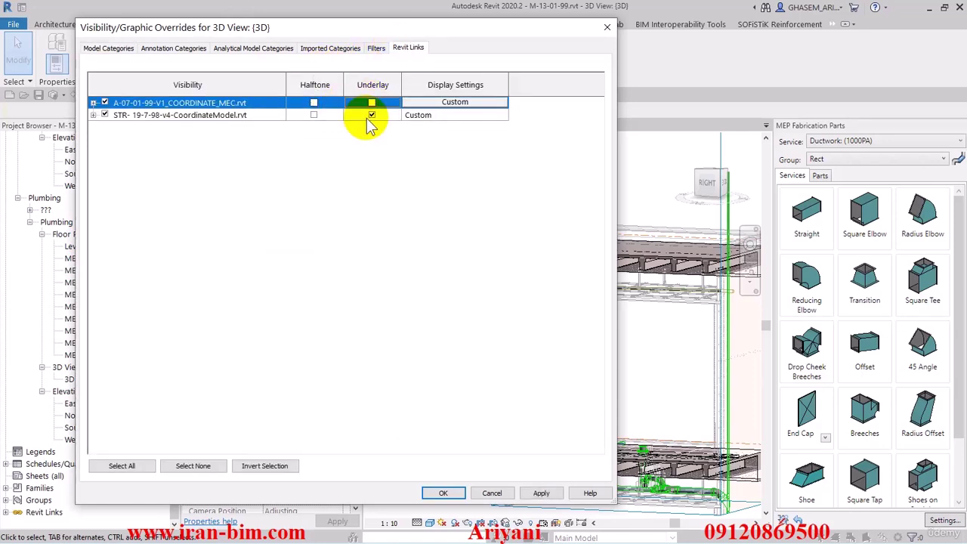
click(544, 495)
click(444, 493)
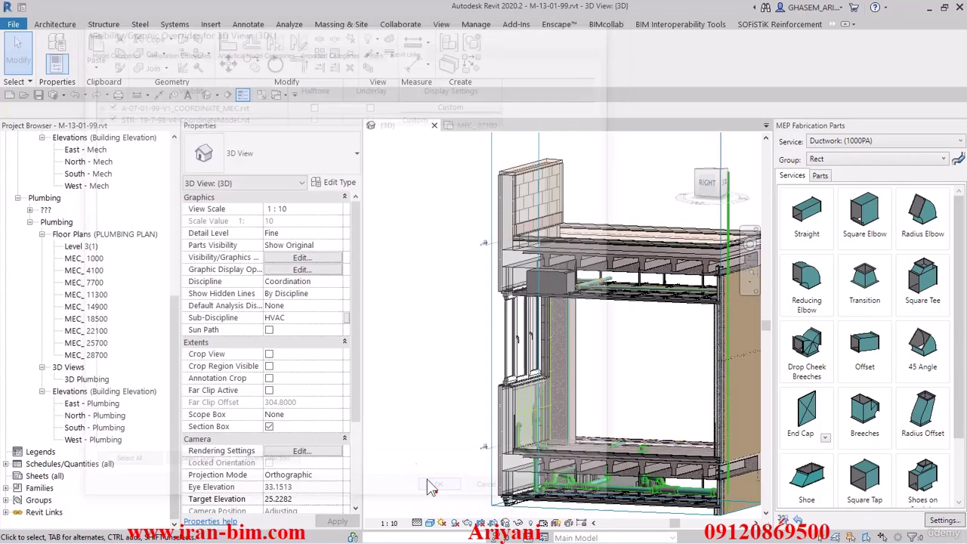
- Select the fan coil in 3D and set its offset from host to 3
shift+middle_drag(441, 399, 459, 367)
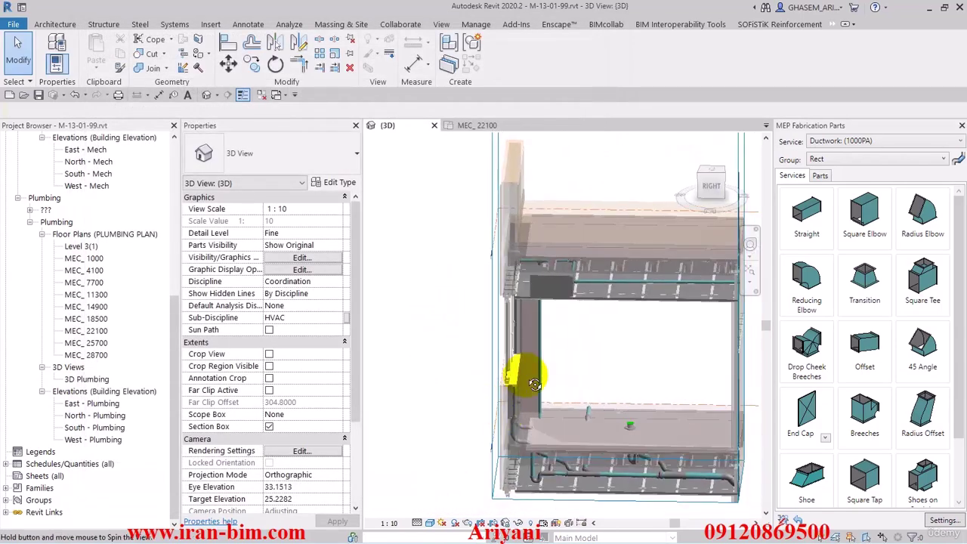
scroll(551, 309, up, 5)
middle_drag(551, 309, 534, 365)
scroll(535, 365, down, 3)
click(512, 279)
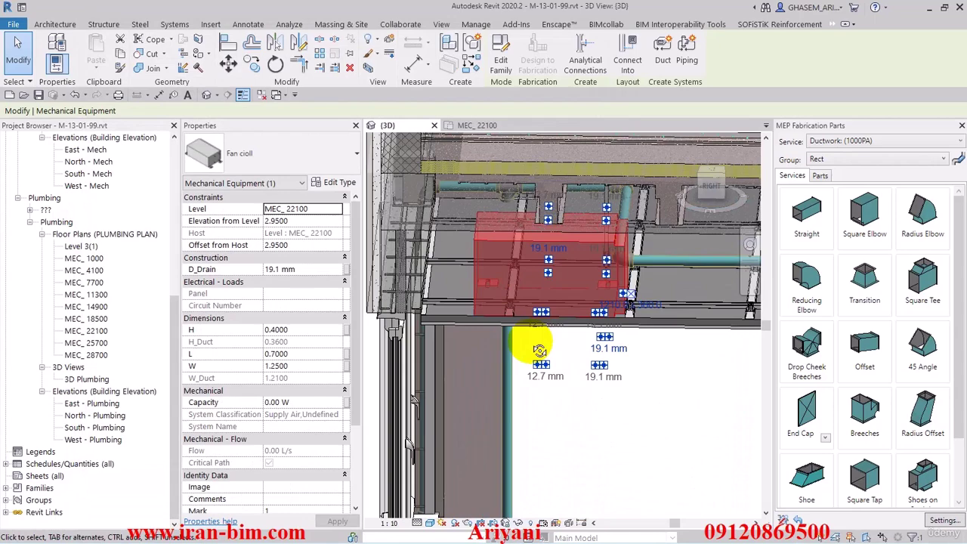
shift+middle_drag(540, 400, 492, 350)
scroll(476, 300, up, 3)
click(302, 244)
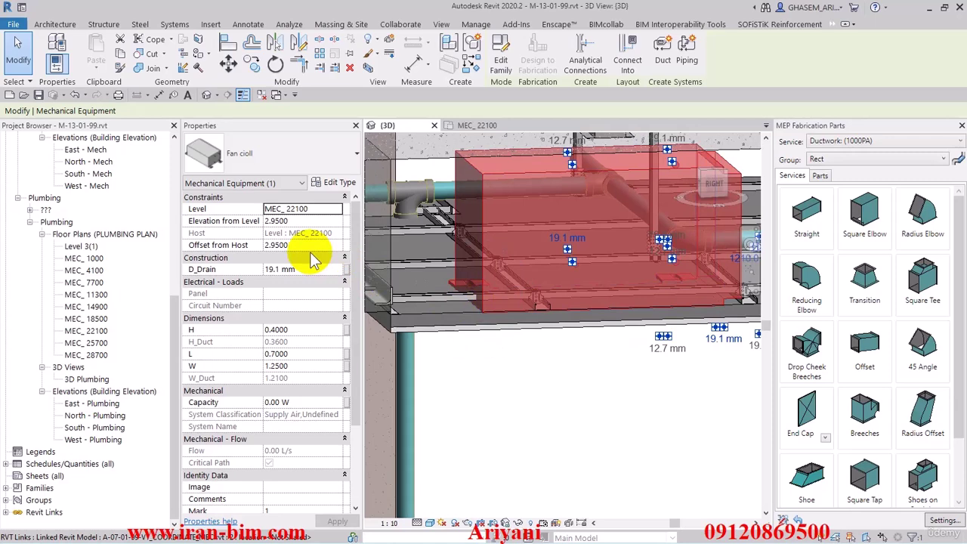
text(3)
key(Return)
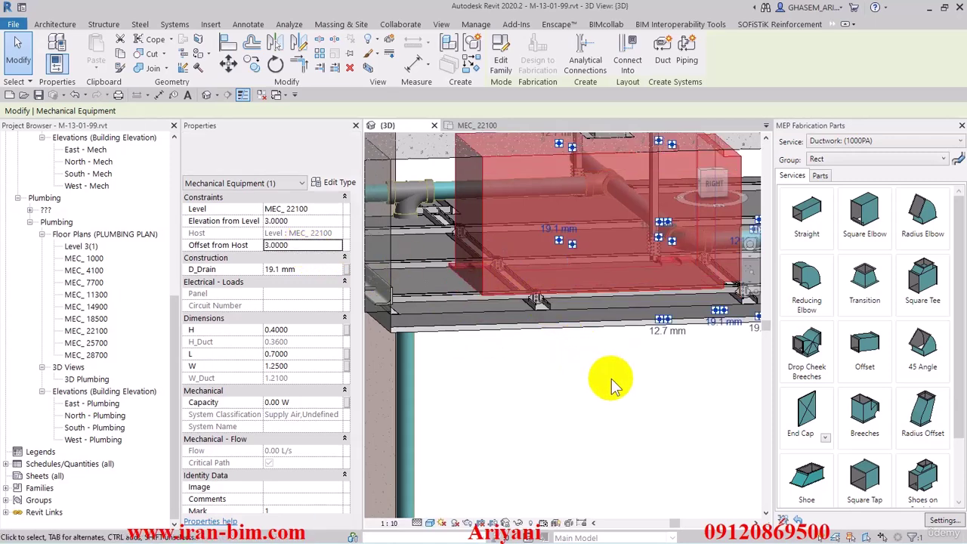
- From the right-side view, retry the offset at 2.95, 2.97 and 2.98 toward 2.99
click(714, 187)
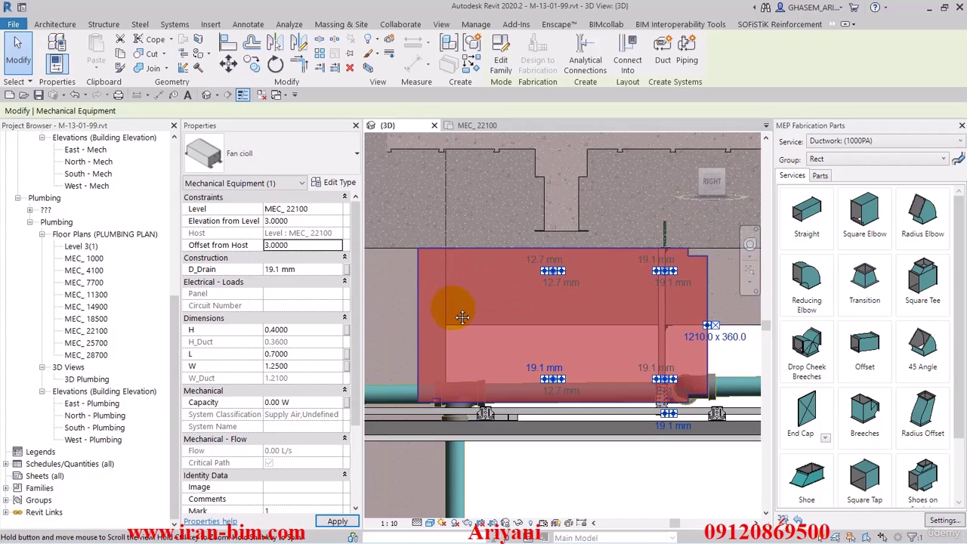
middle_drag(463, 317, 468, 317)
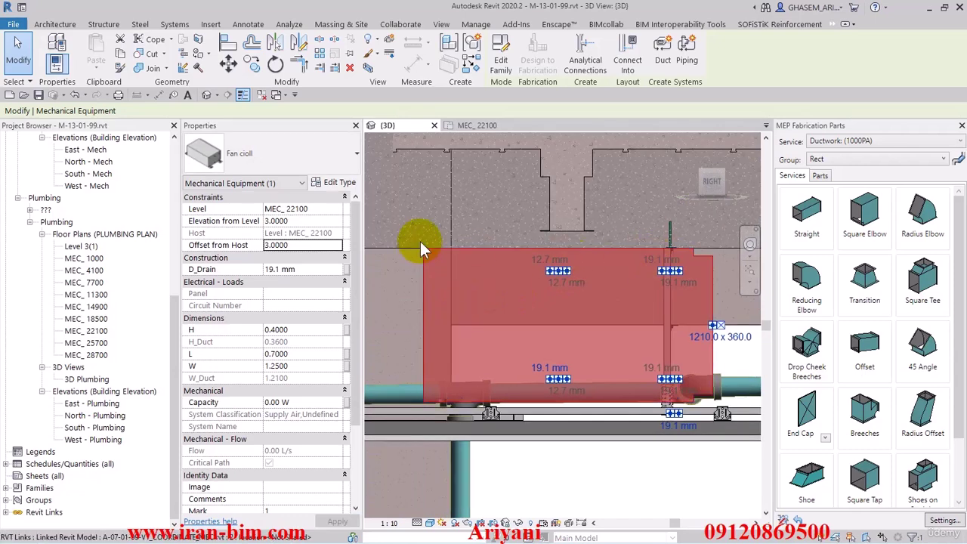
click(277, 245)
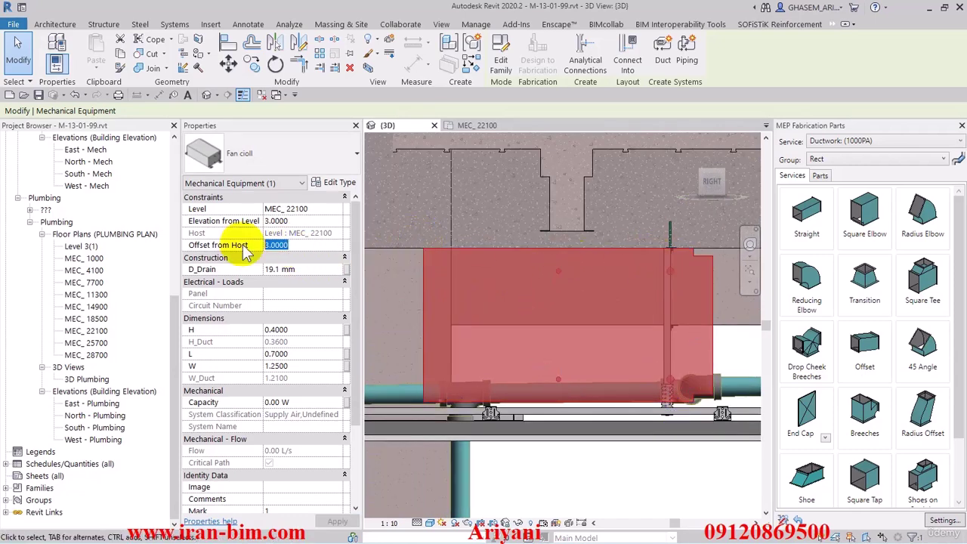
click(531, 336)
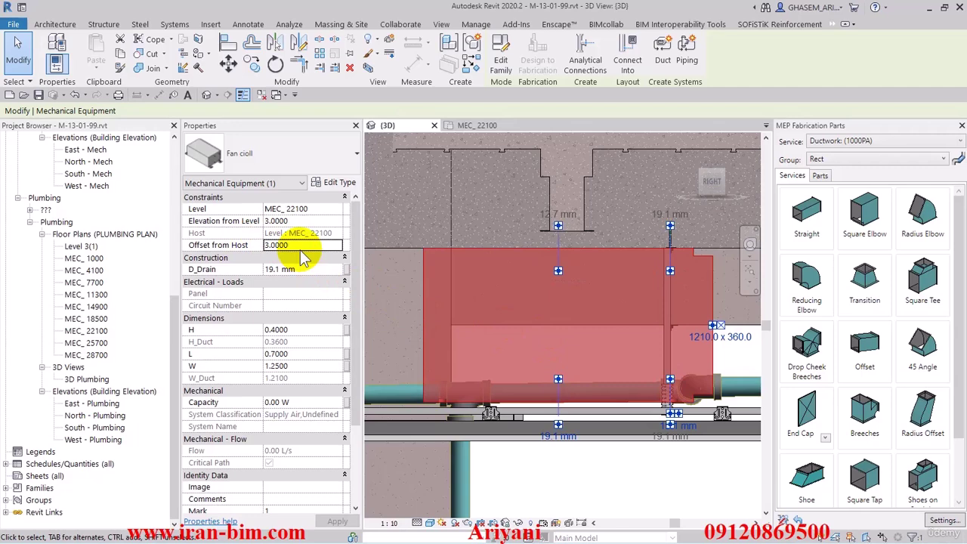
click(302, 243)
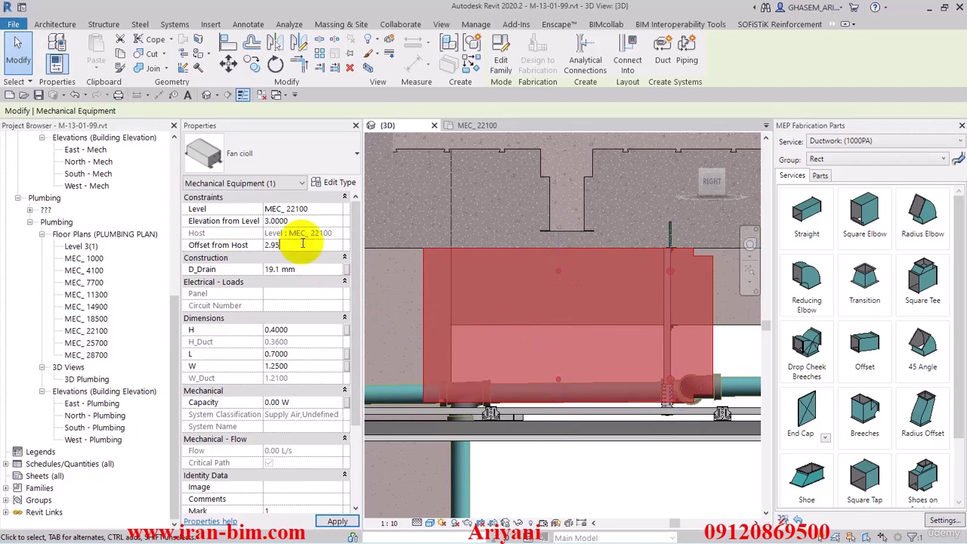
text(2.95)
click(431, 264)
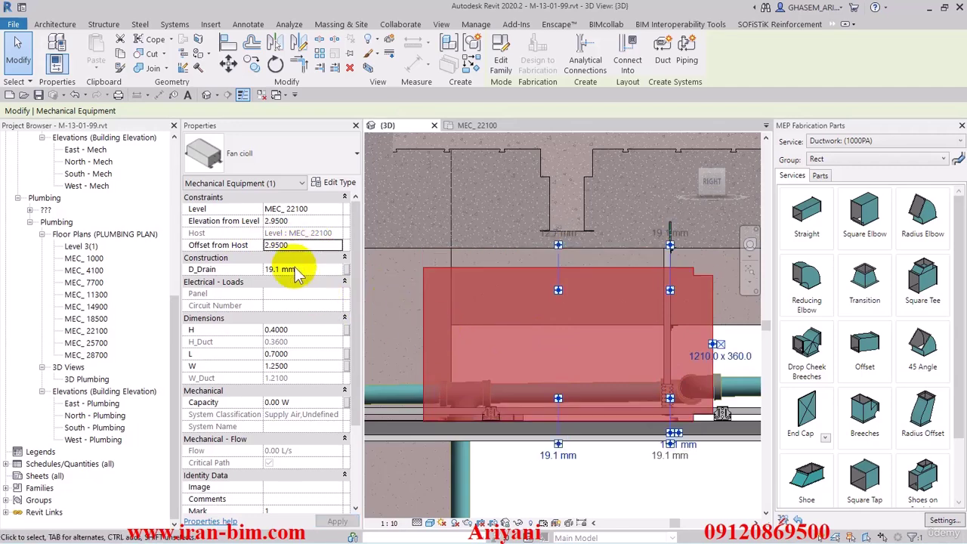
click(284, 247)
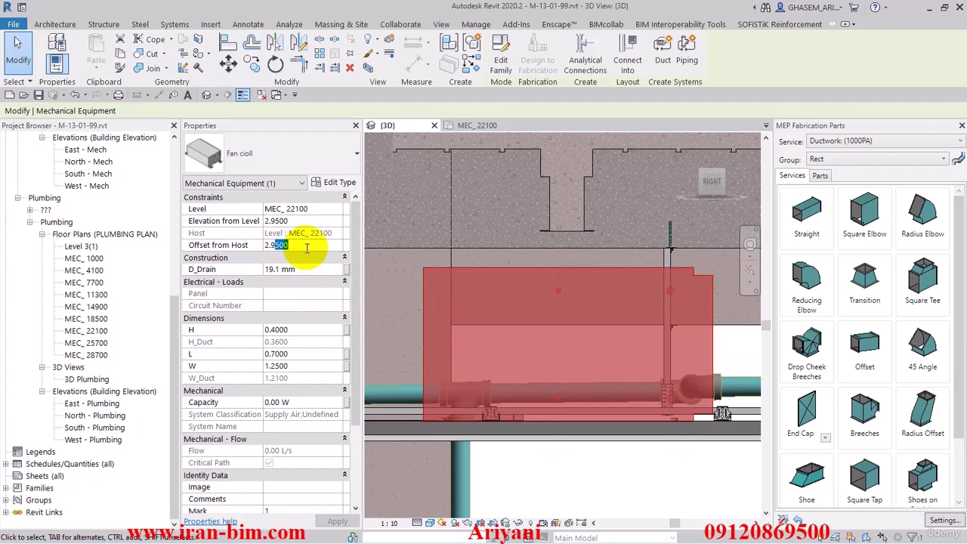
text(7)
click(483, 364)
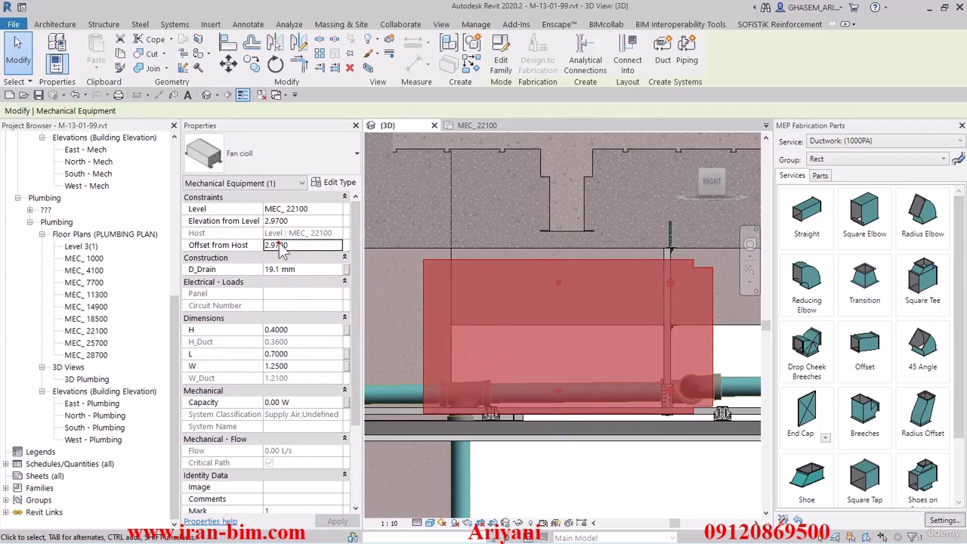
key(Return)
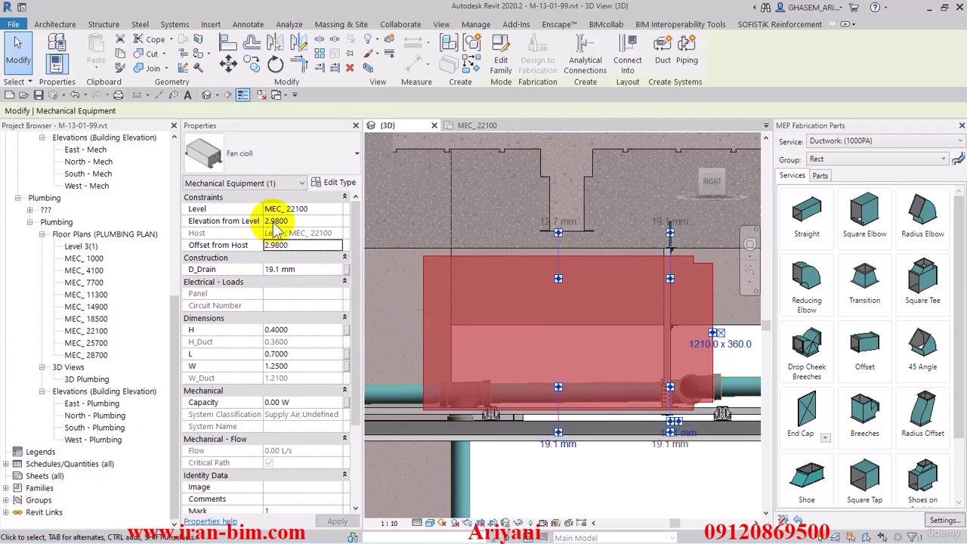
drag(276, 245, 300, 246)
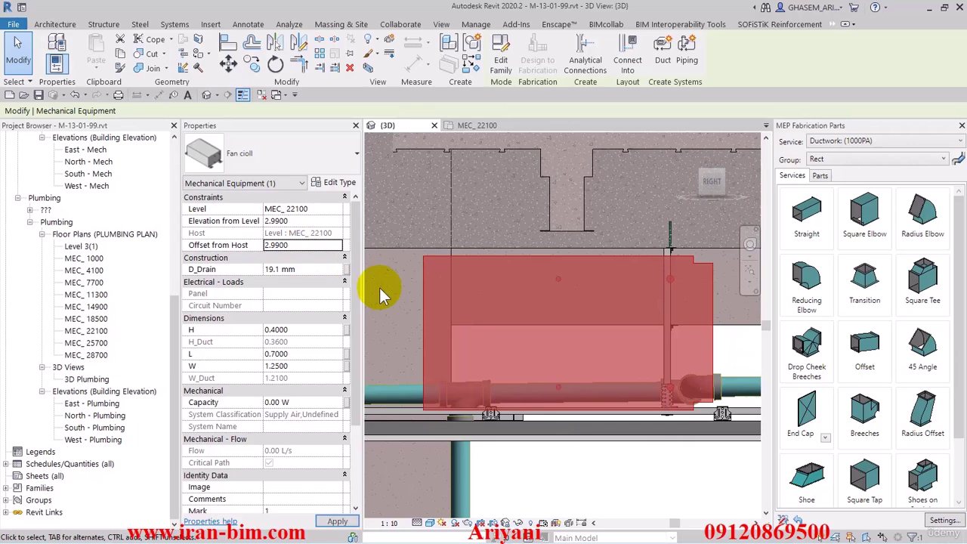
key(Escape)
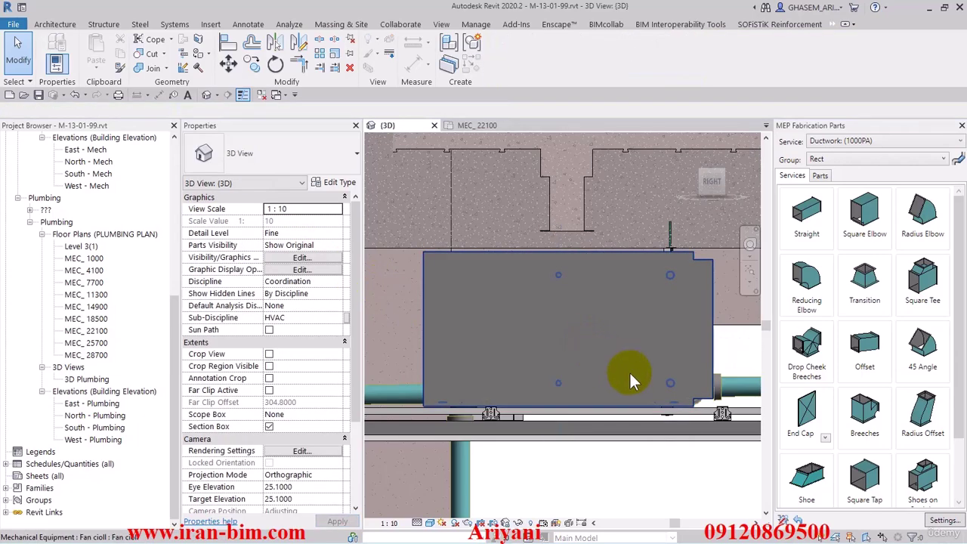
shift+middle_drag(633, 381, 453, 454)
shift+middle_drag(510, 383, 565, 295)
click(474, 314)
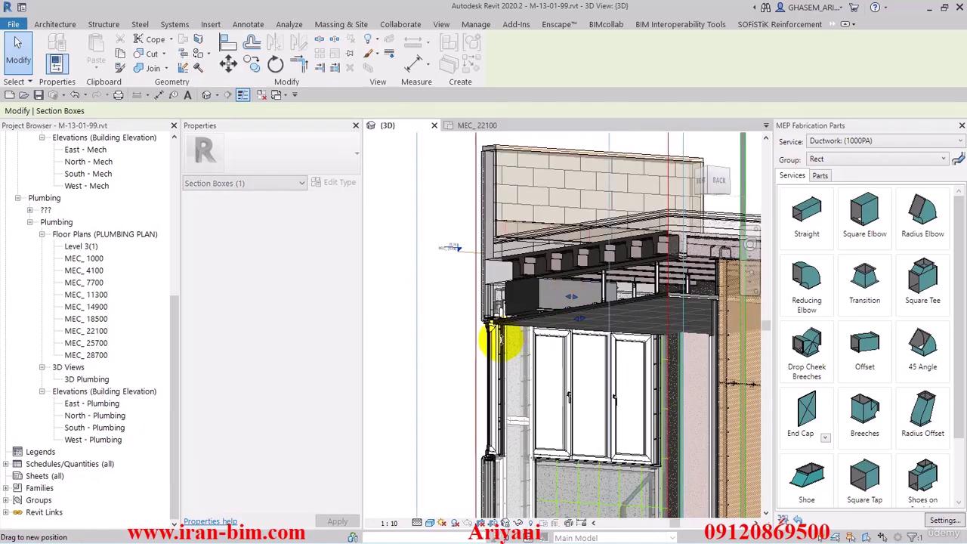
shift+middle_drag(509, 341, 510, 360)
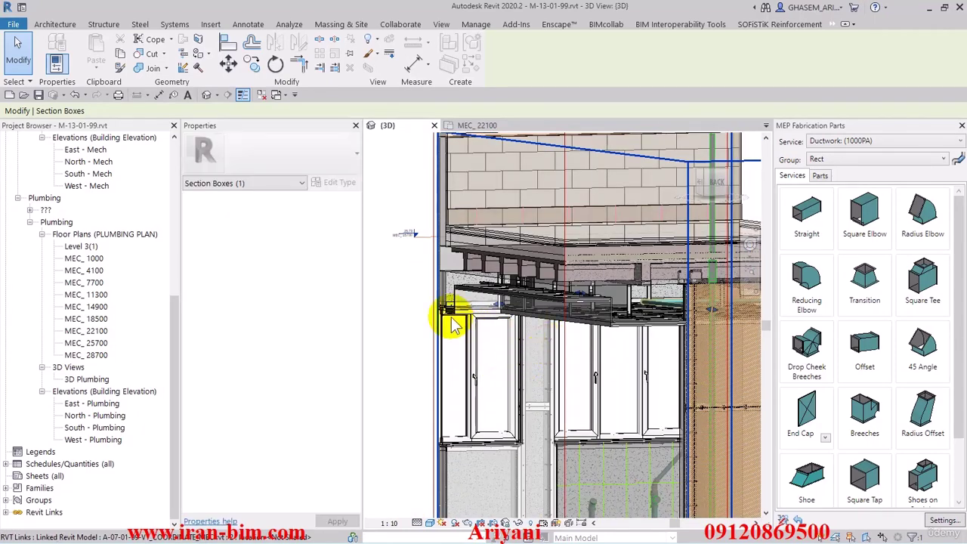
key(Escape)
shift+middle_drag(453, 323, 633, 316)
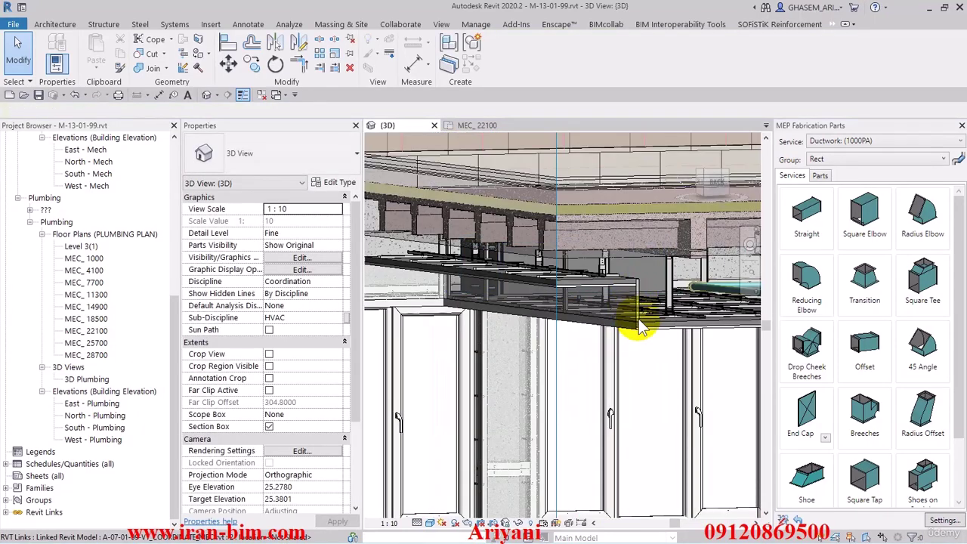
shift+middle_drag(561, 310, 545, 249)
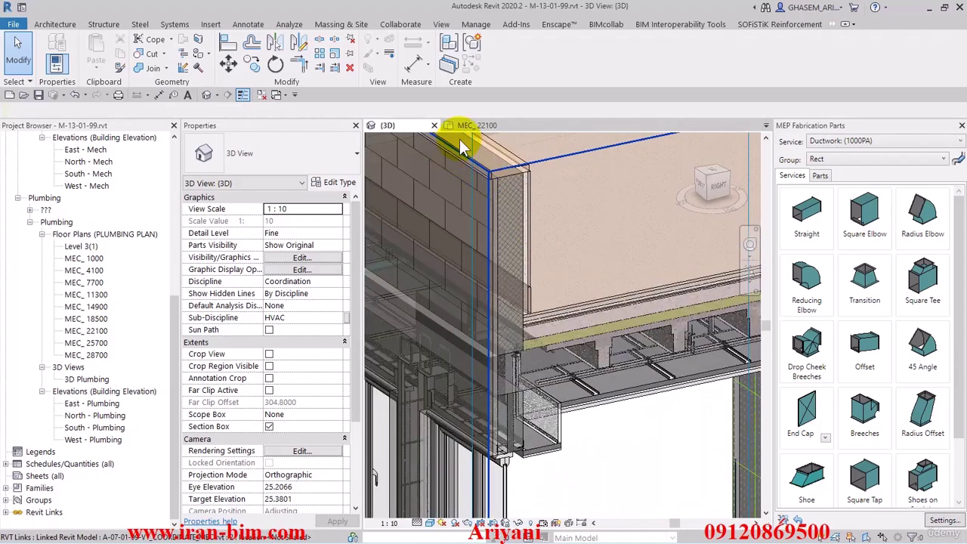
- Switch to the MEC_ 22100 plan and set the view range Top to 3.2
click(476, 126)
scroll(590, 325, down, 3)
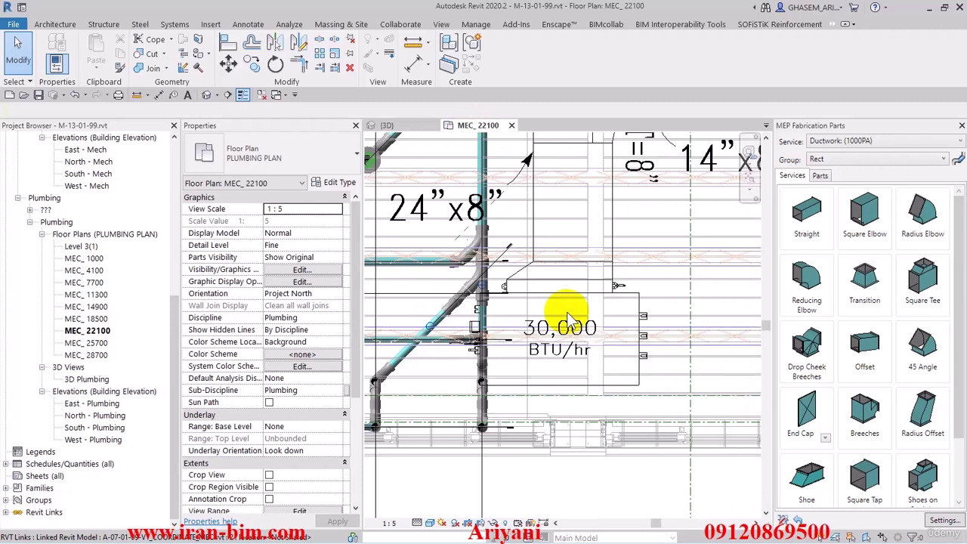
scroll(601, 310, down, 2)
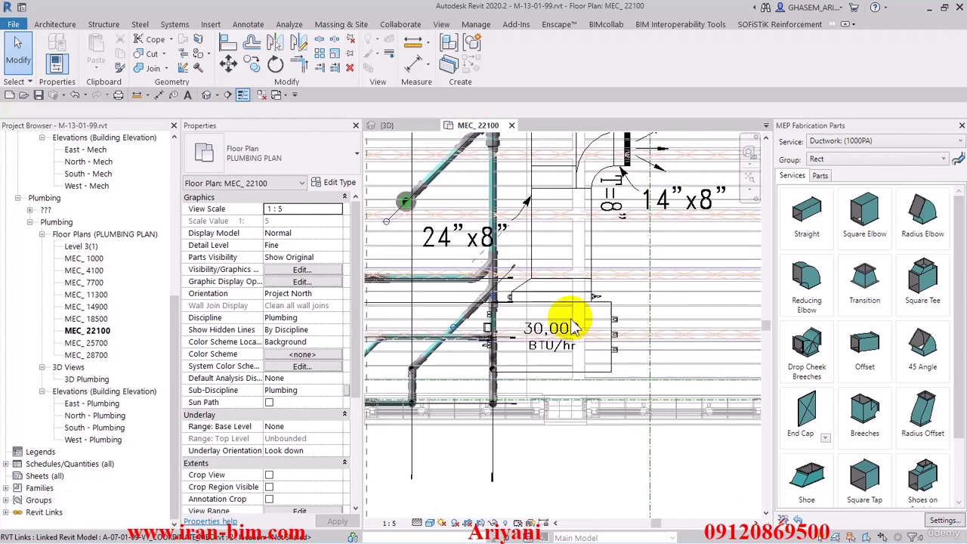
scroll(340, 288, down, 3)
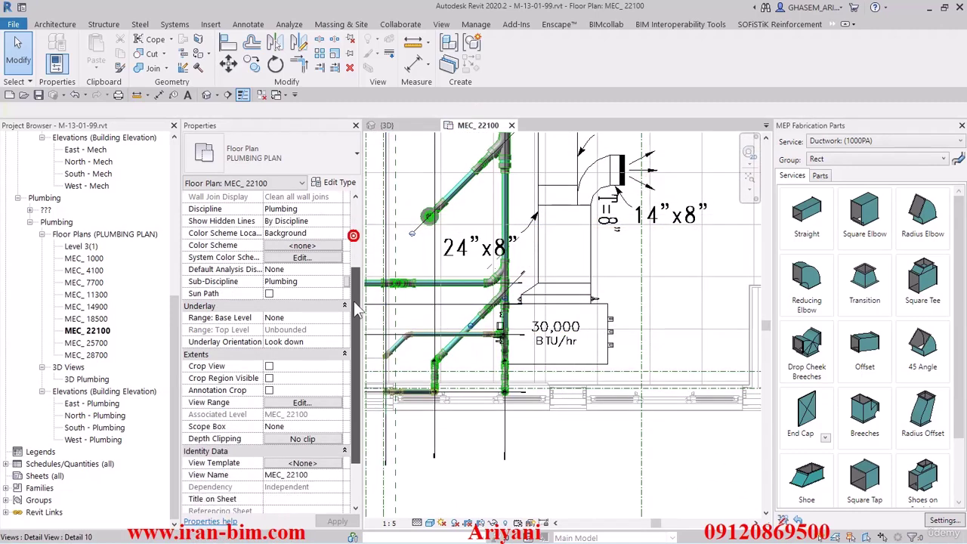
click(305, 392)
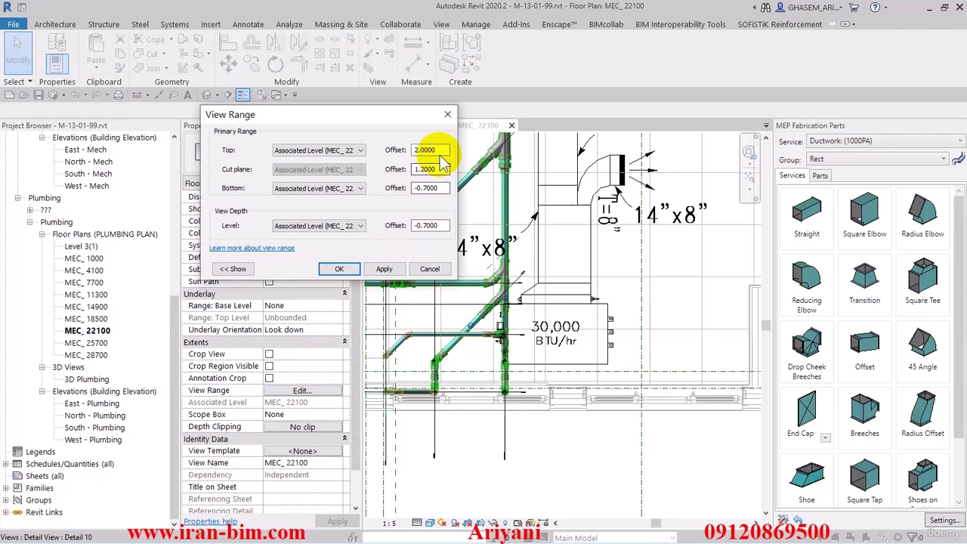
text(3.2)
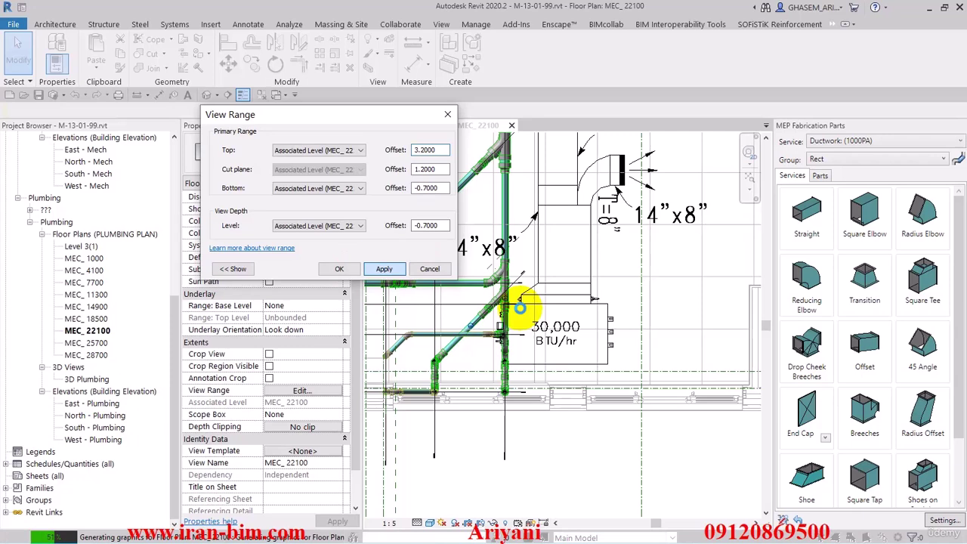
key(Return)
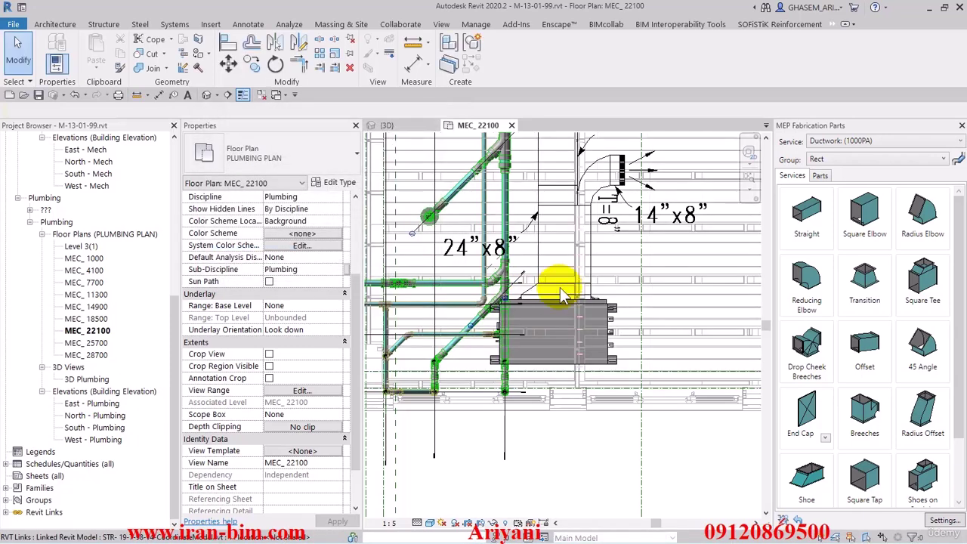
- Reopen View Range and set the Bottom and View Depth offsets to 0
click(317, 391)
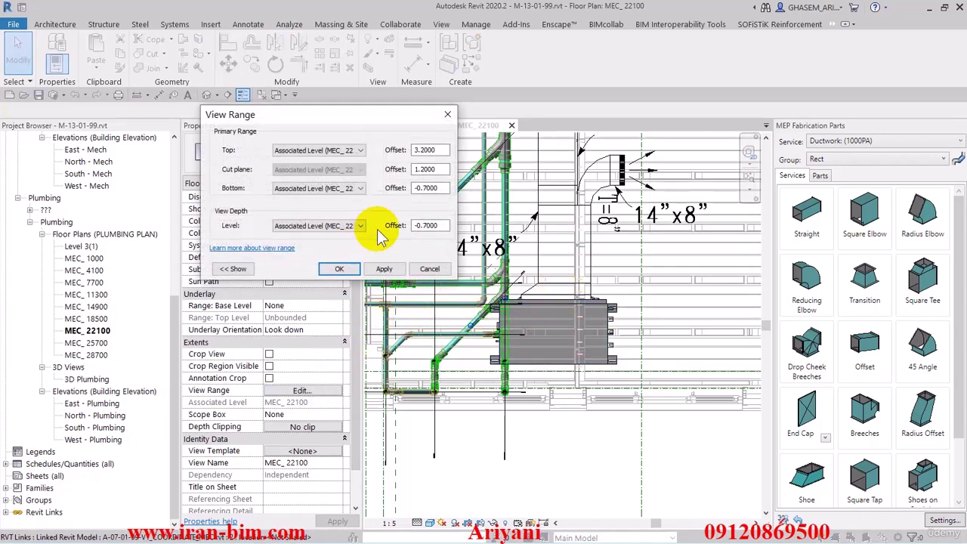
click(442, 188)
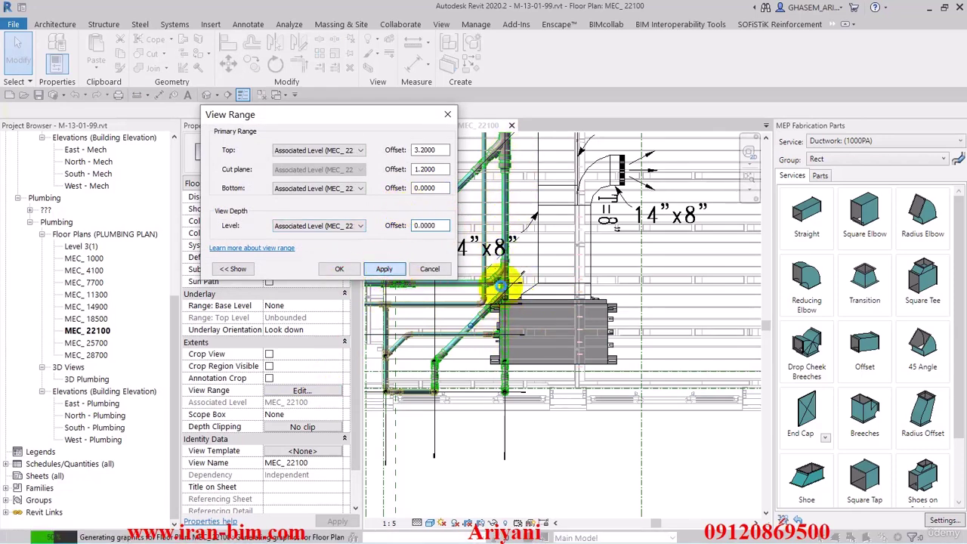
key(Return)
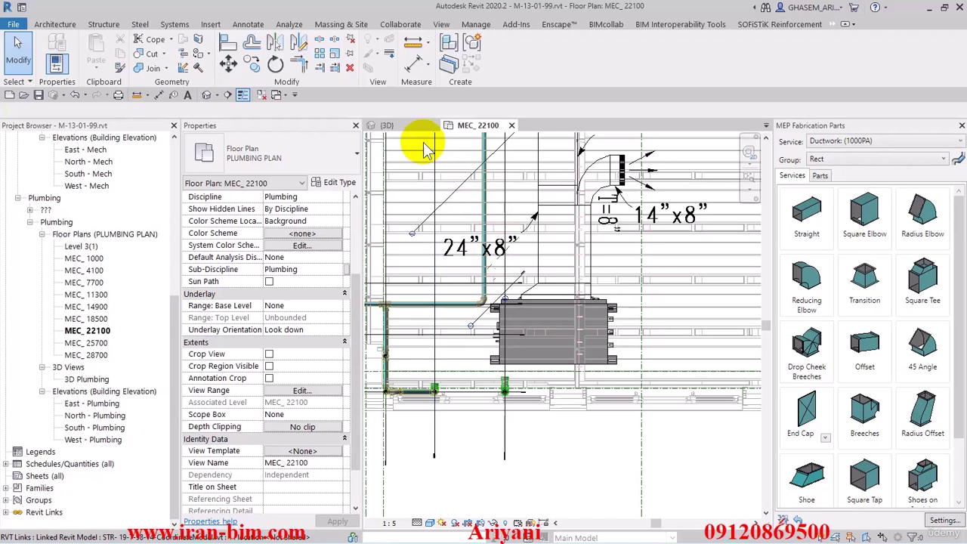
- Glance at the 3D view, return to the MEC_22100 plan, and check the colour scheme unchanged
click(408, 130)
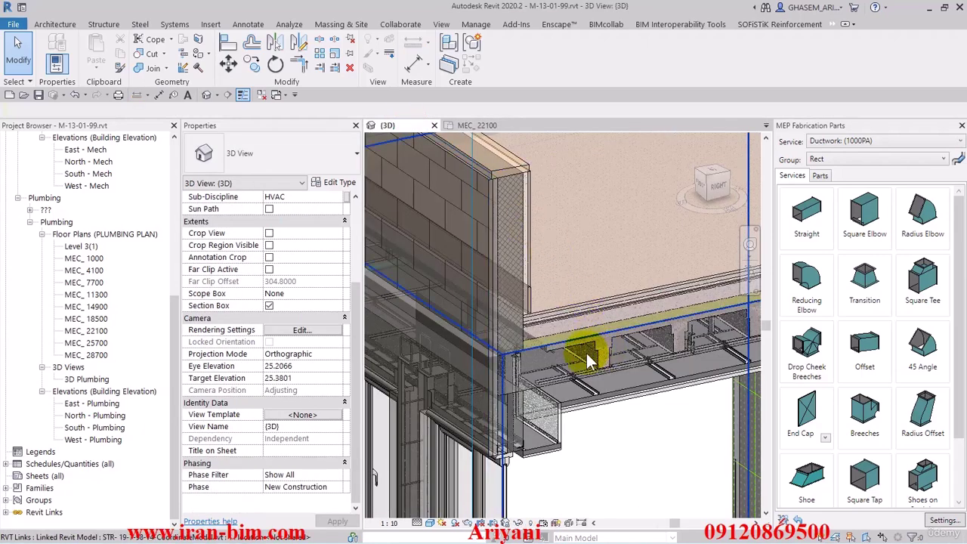
mouse_move(605, 351)
shift+middle_down()
mouse_move(594, 353)
mouse_move(615, 363)
shift+middle_up()
click(478, 127)
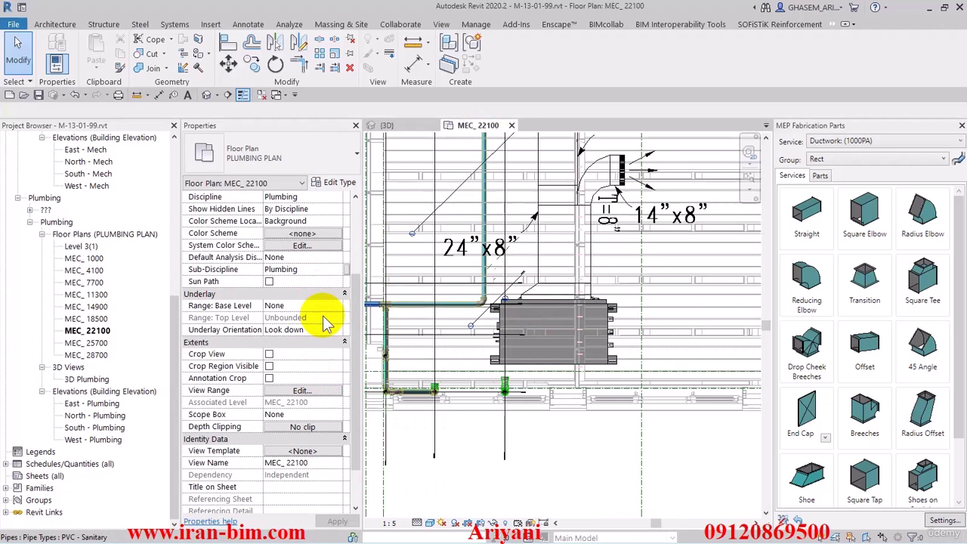
click(301, 246)
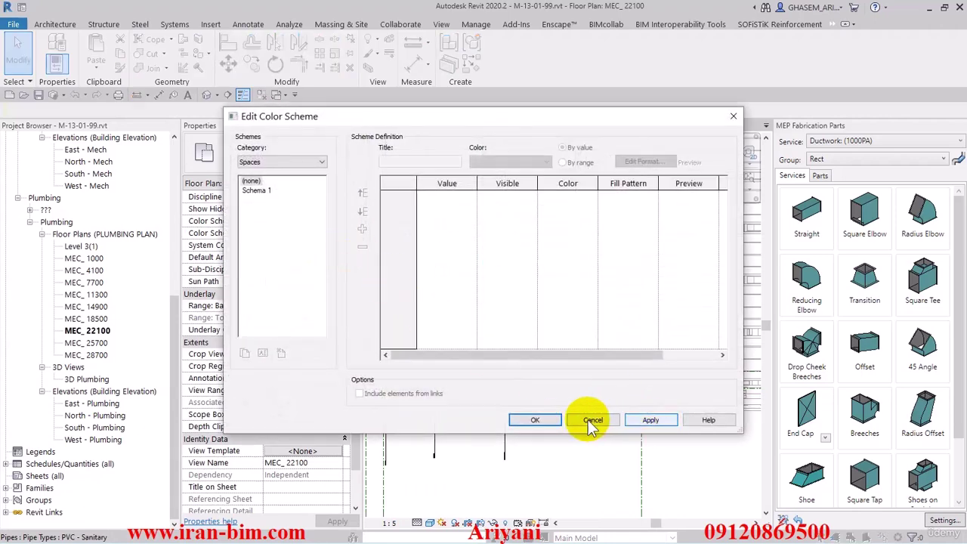
click(587, 418)
- Remove the Hydronic view filter and add Sanitary and Vent filters with visibility off
click(300, 271)
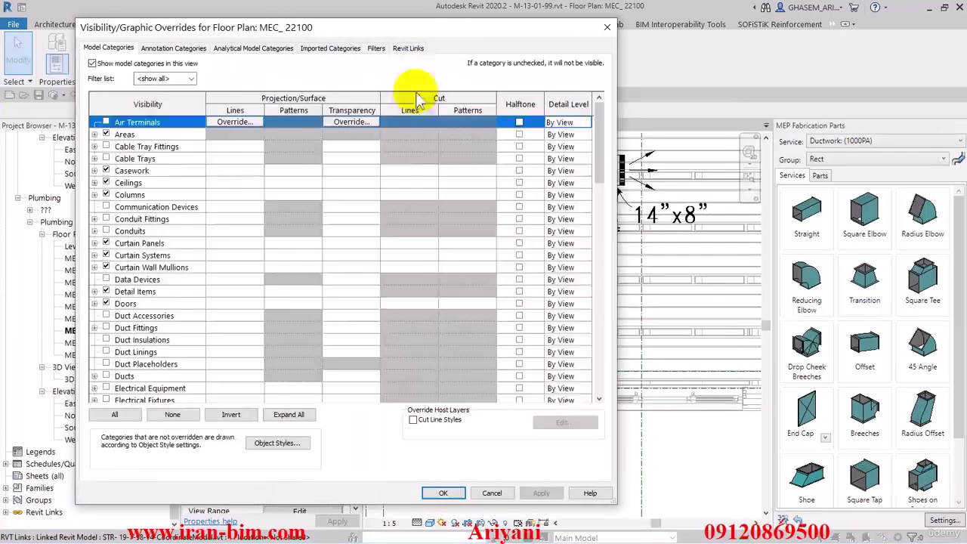
click(374, 47)
click(165, 104)
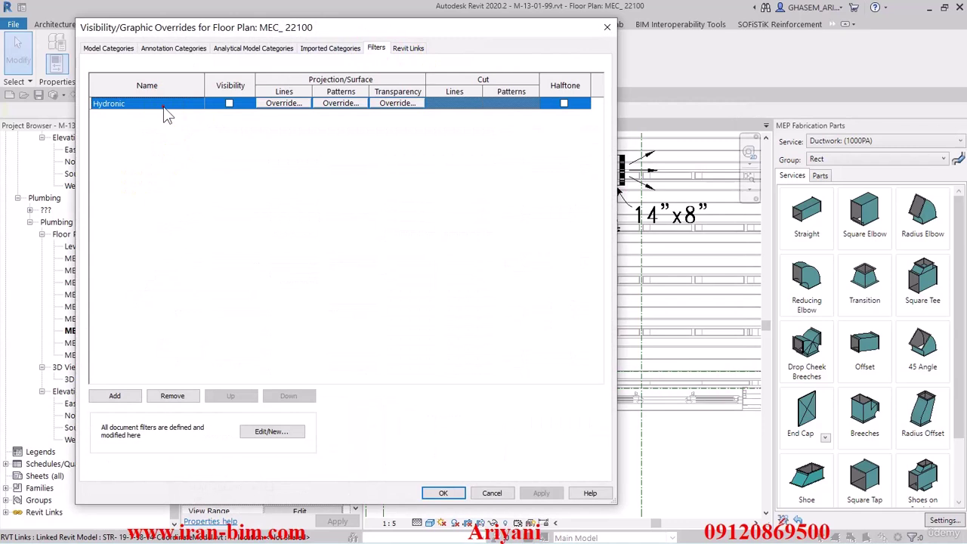
click(173, 395)
click(114, 395)
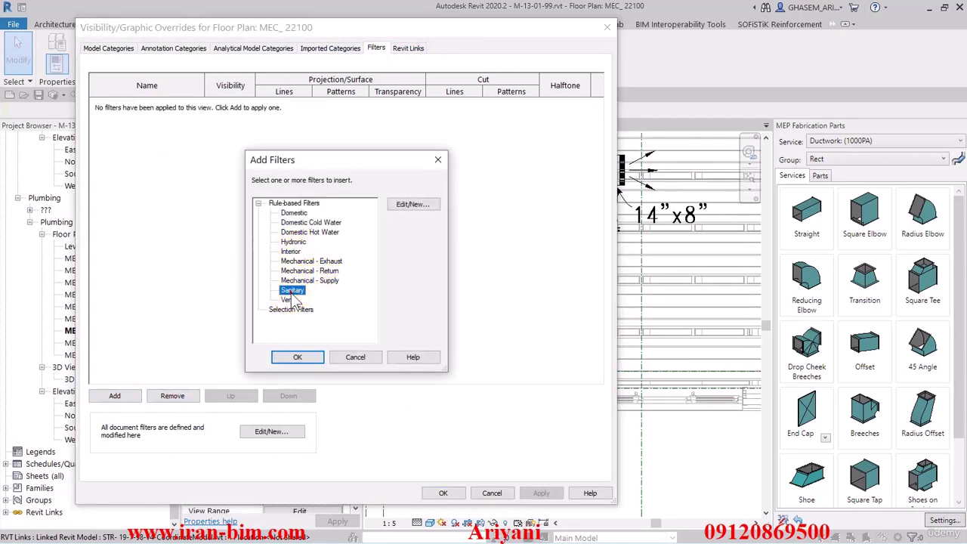
click(311, 359)
click(229, 116)
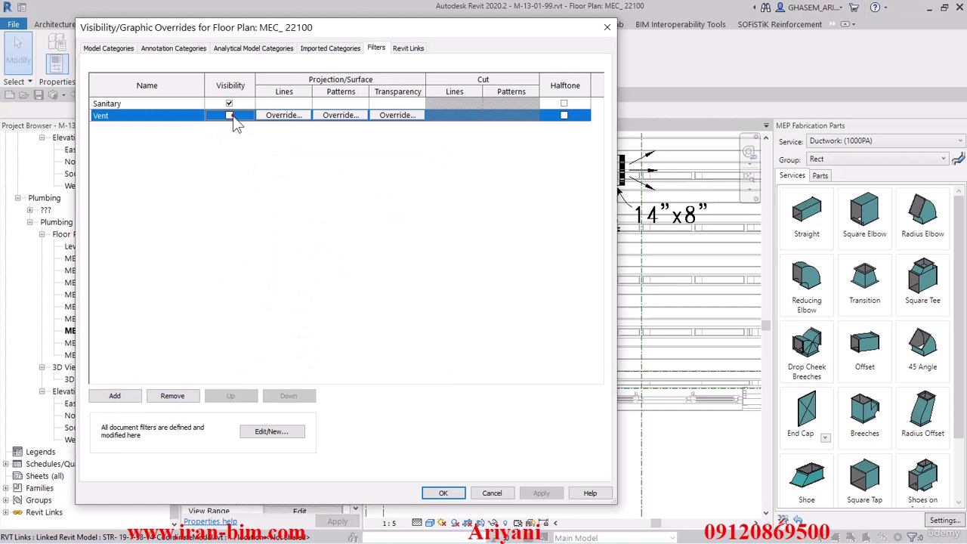
click(229, 103)
click(441, 492)
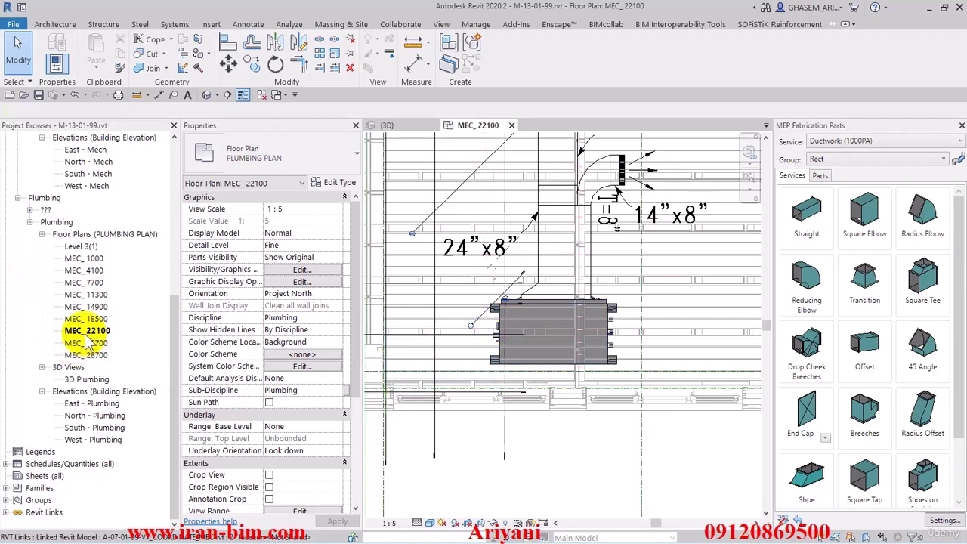
- Remove the Sanitary and Vent filters from the MEC_22100 plan's Visibility/Graphics Filters tab
drag(174, 378, 188, 257)
scroll(87, 355, down, 5)
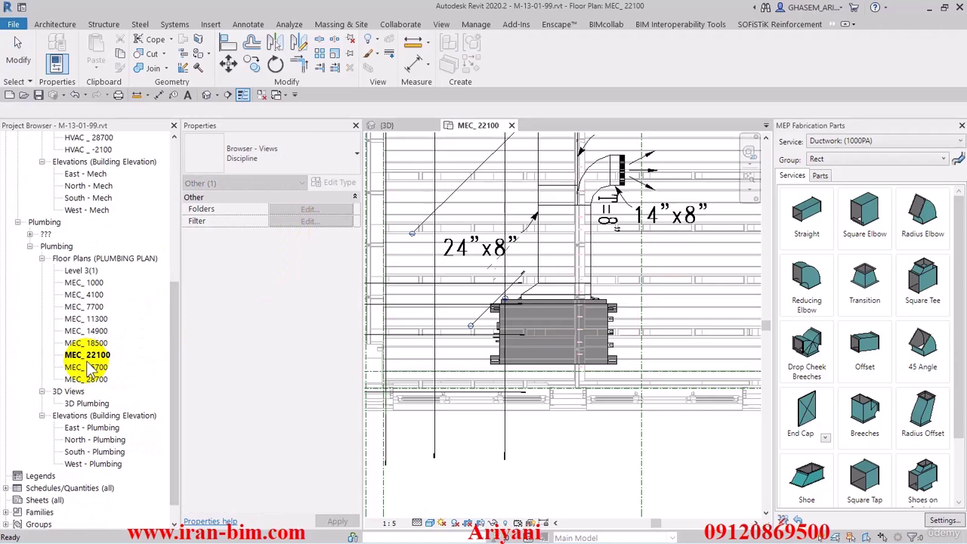
click(87, 356)
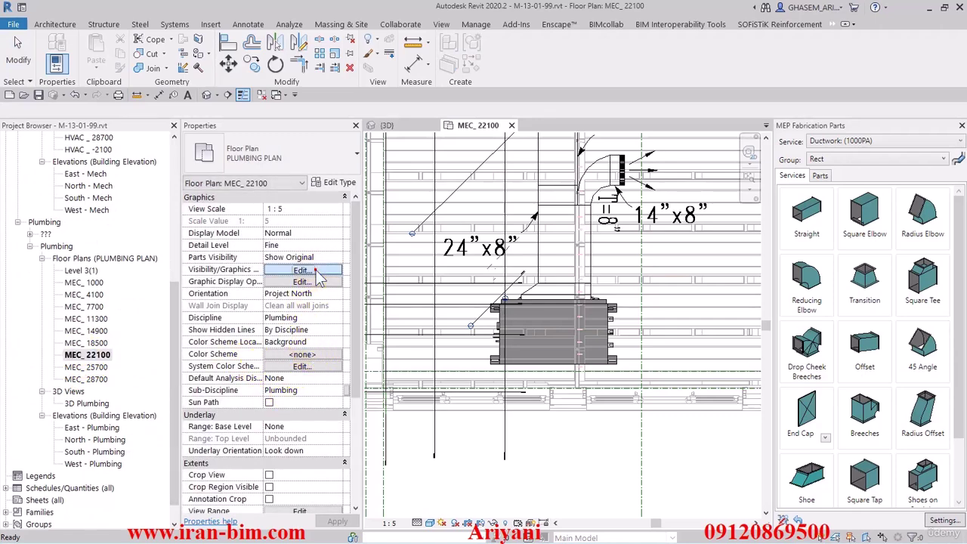
click(301, 270)
click(376, 47)
click(126, 103)
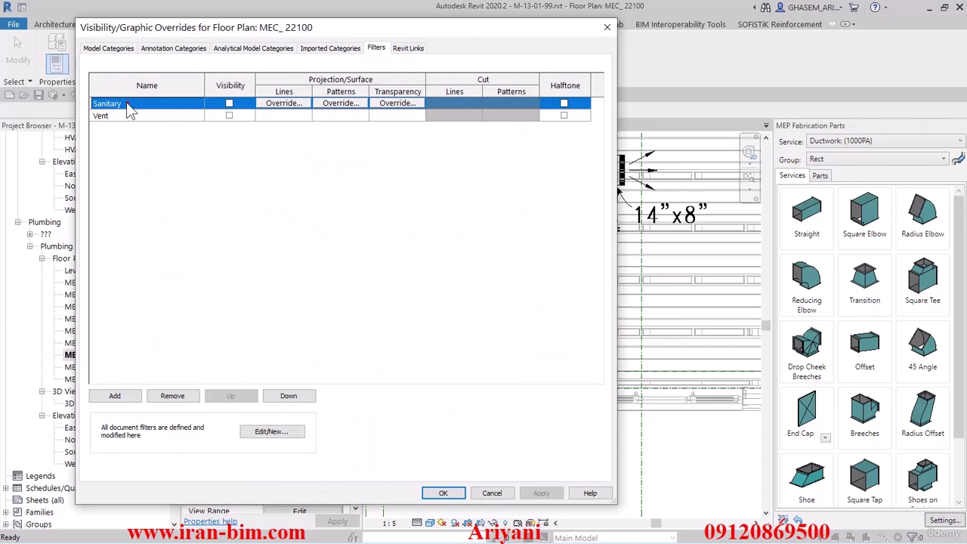
click(119, 119)
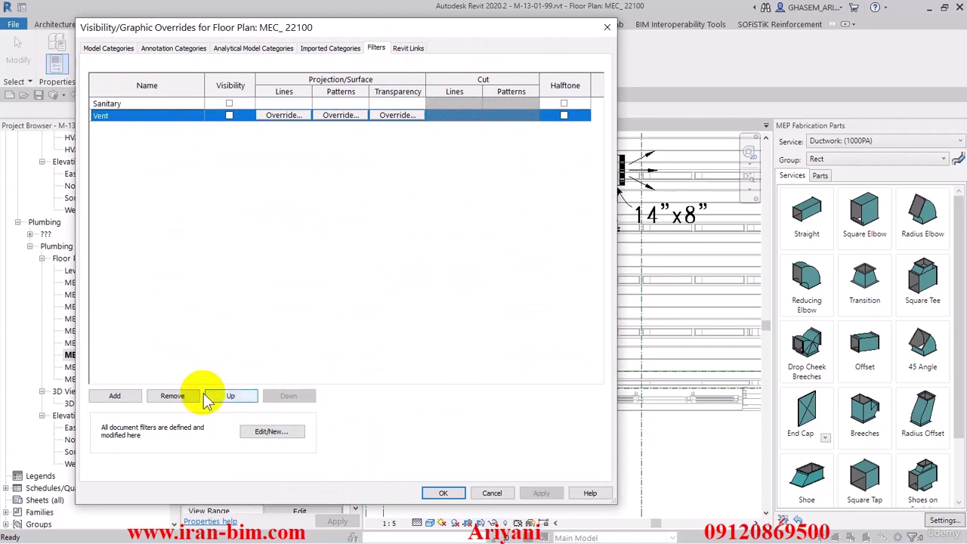
click(172, 395)
click(173, 395)
click(443, 493)
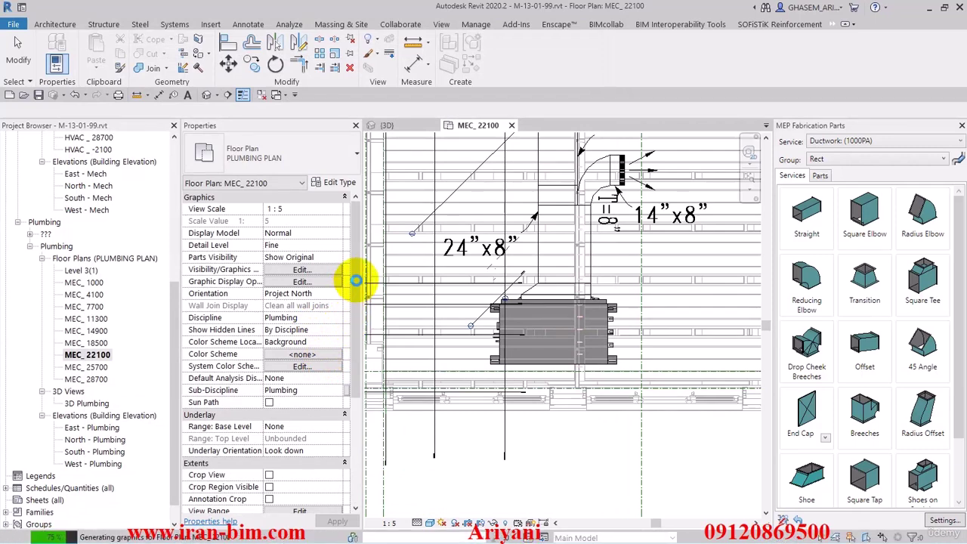
- In the MEC_22100 View Range, set the bottom offset to -0.7 and the top offset to 2
scroll(357, 306, down, 1)
scroll(357, 317, down, 5)
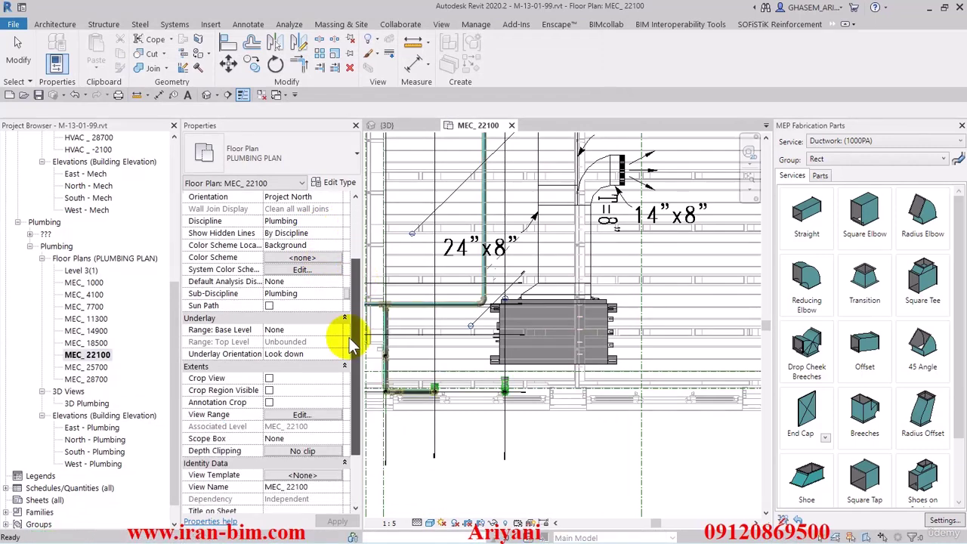
click(307, 415)
double_click(427, 189)
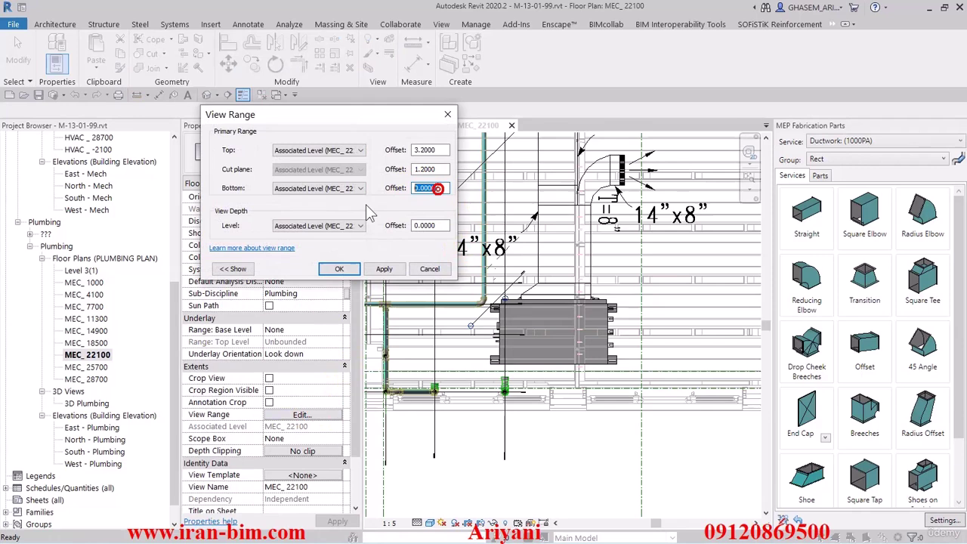
text(-.7)
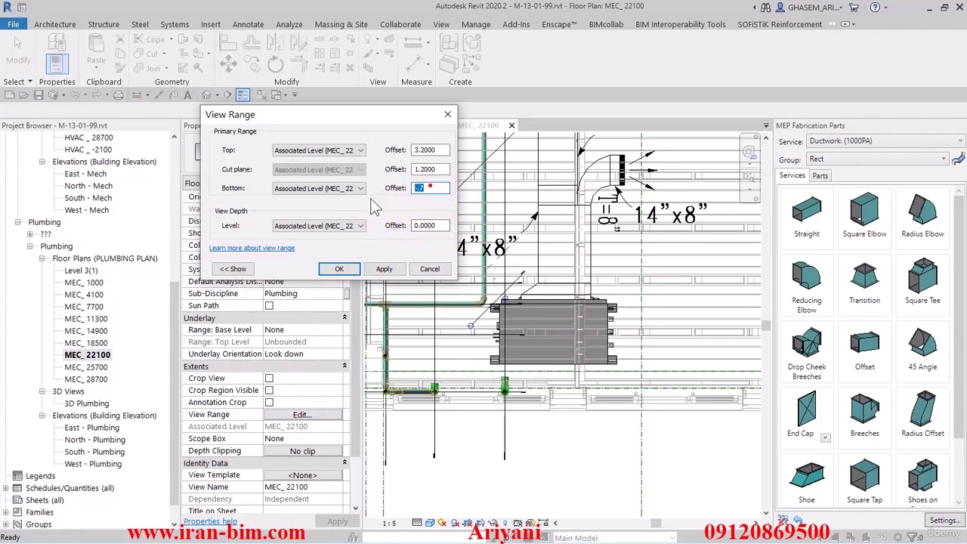
click(413, 226)
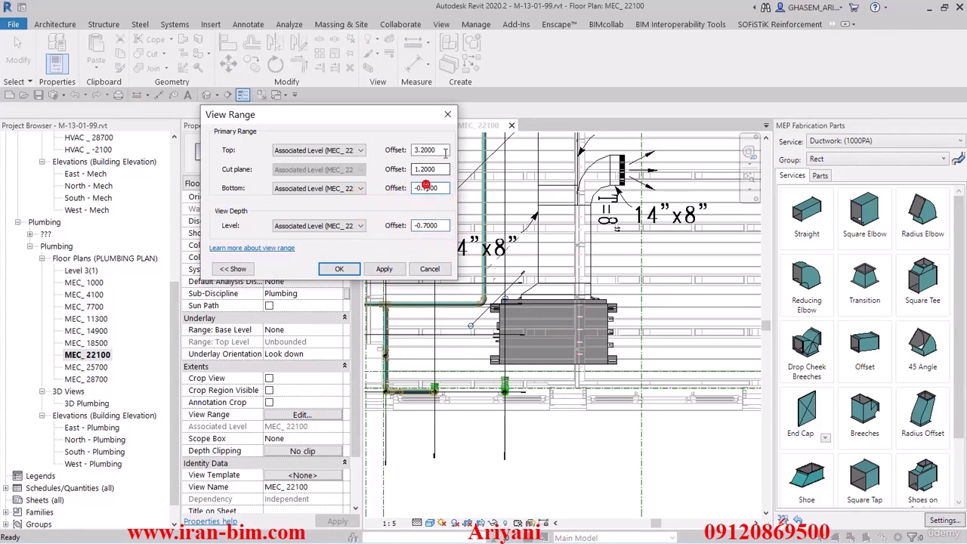
text(2)
click(340, 273)
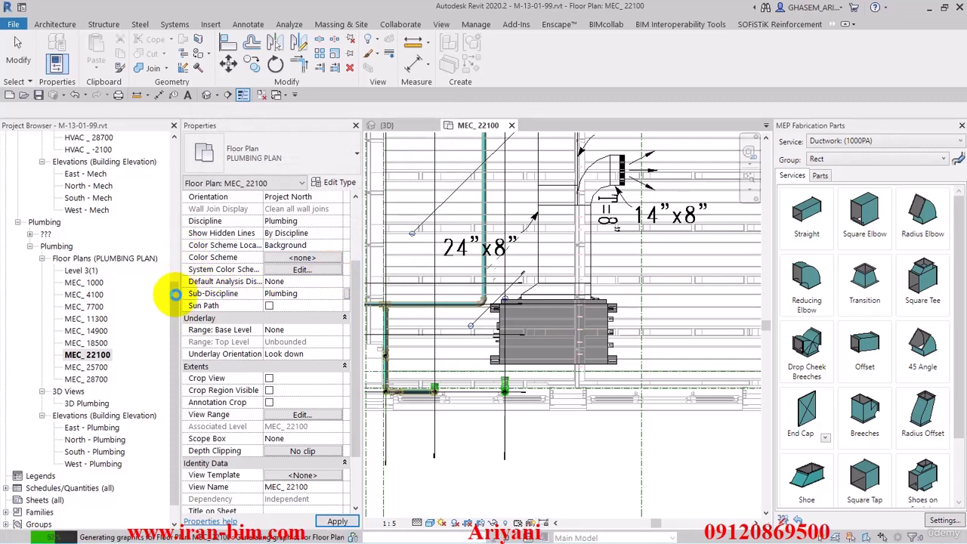
- Collapse the Plumbing views and open the HVAC _ 22100 floor plan, framed on the fan coil
scroll(30, 250, up, 3)
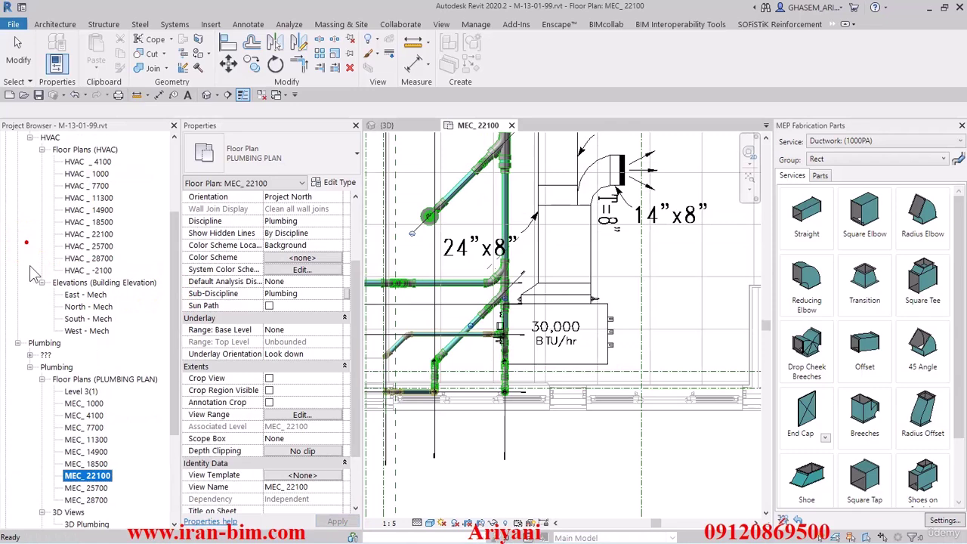
click(17, 344)
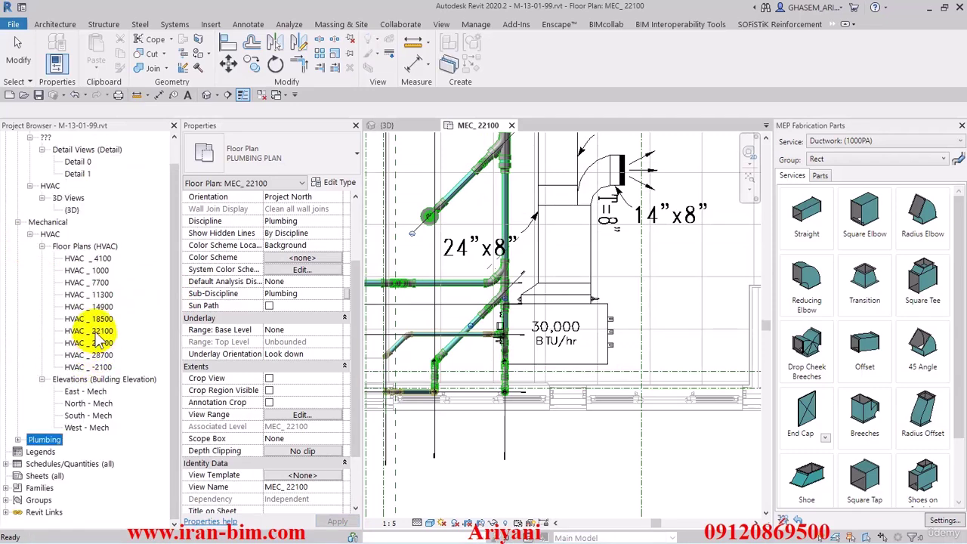
click(95, 331)
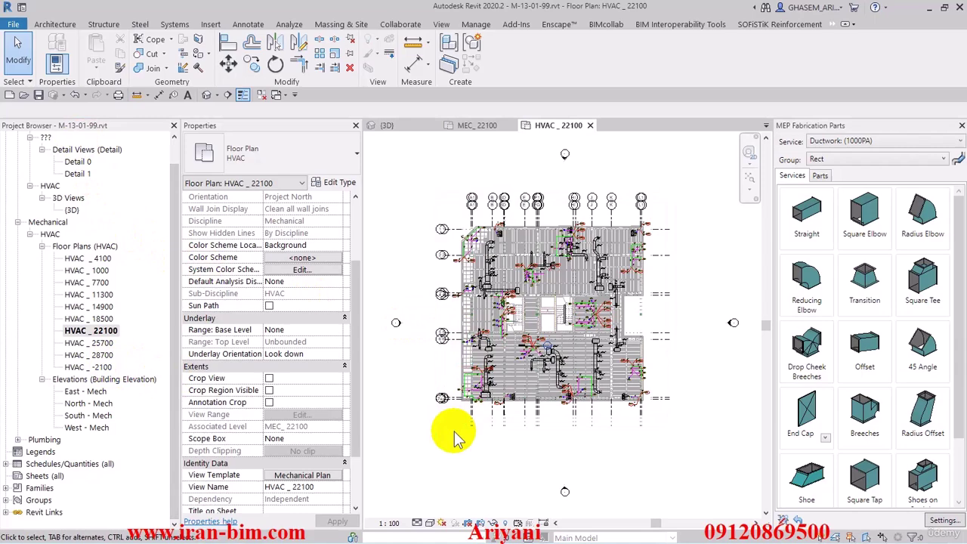
scroll(457, 439, up, 6)
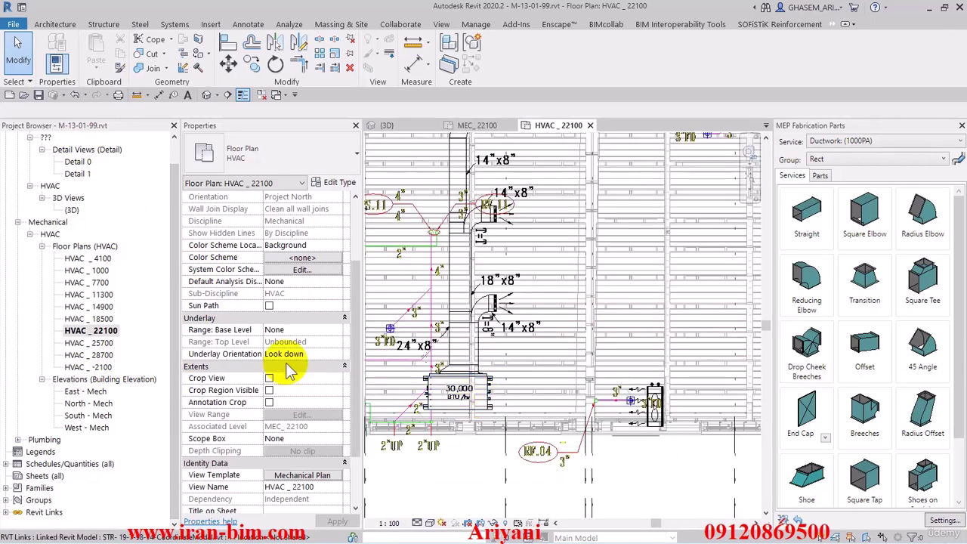
middle_drag(400, 376, 492, 373)
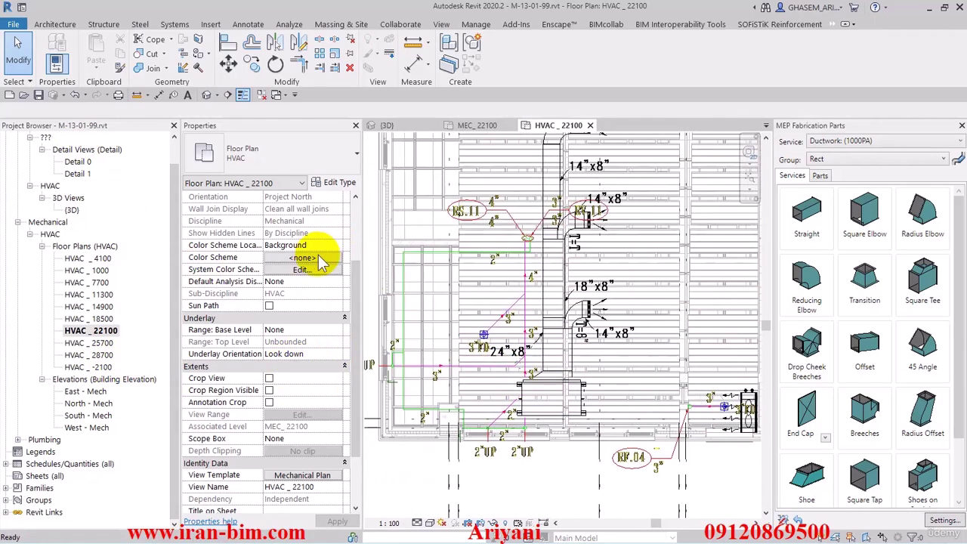
scroll(321, 260, up, 3)
- Set the view template of all ten HVAC floor plans to <None>
click(309, 266)
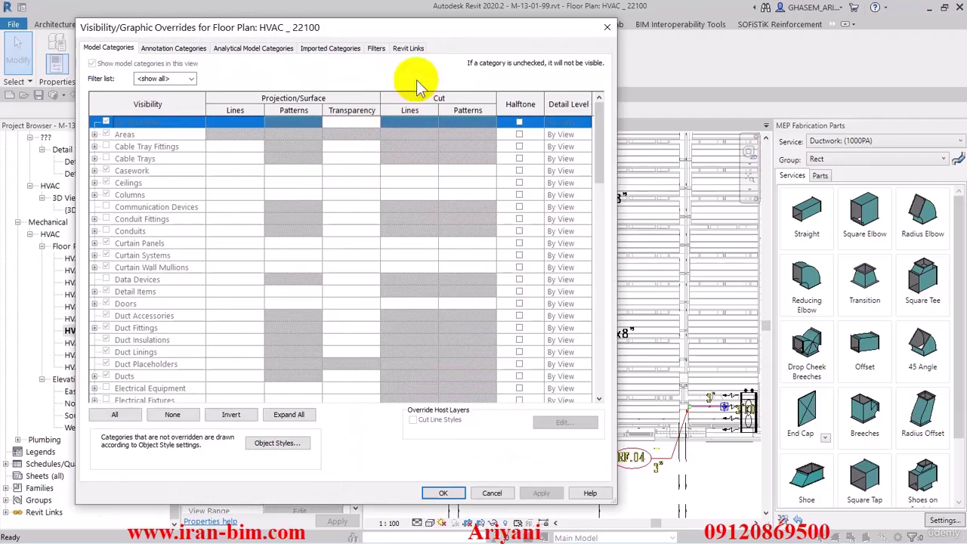
click(607, 27)
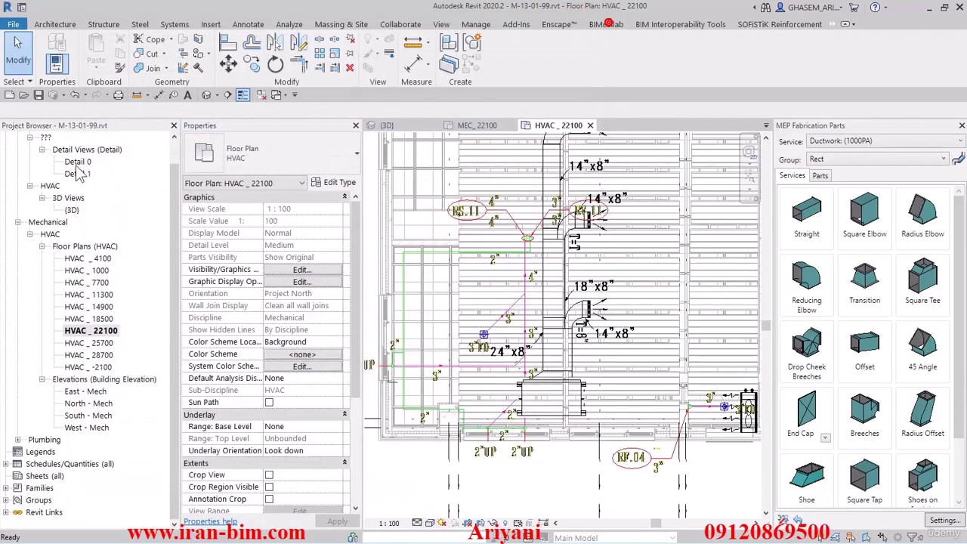
click(84, 258)
shift+click(87, 367)
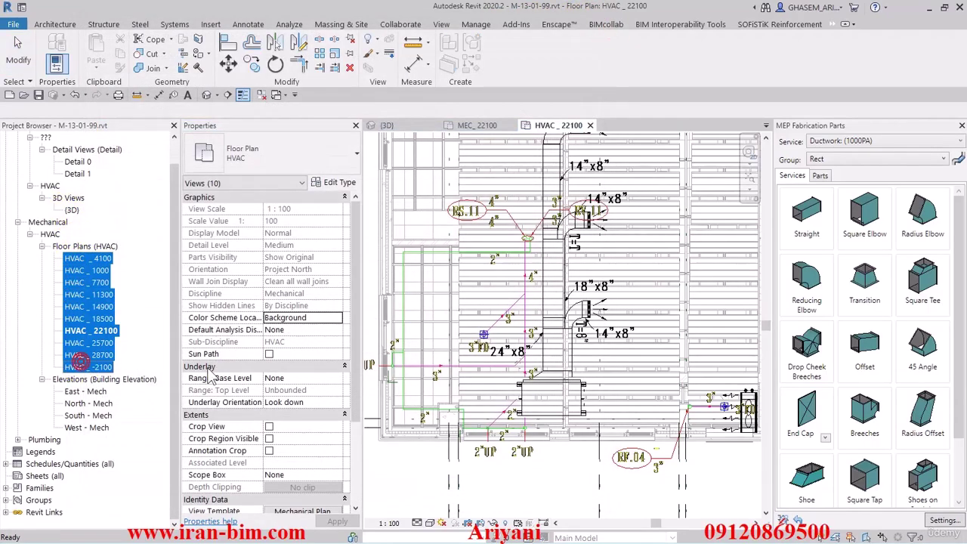
scroll(291, 378, down, 5)
click(319, 388)
click(227, 126)
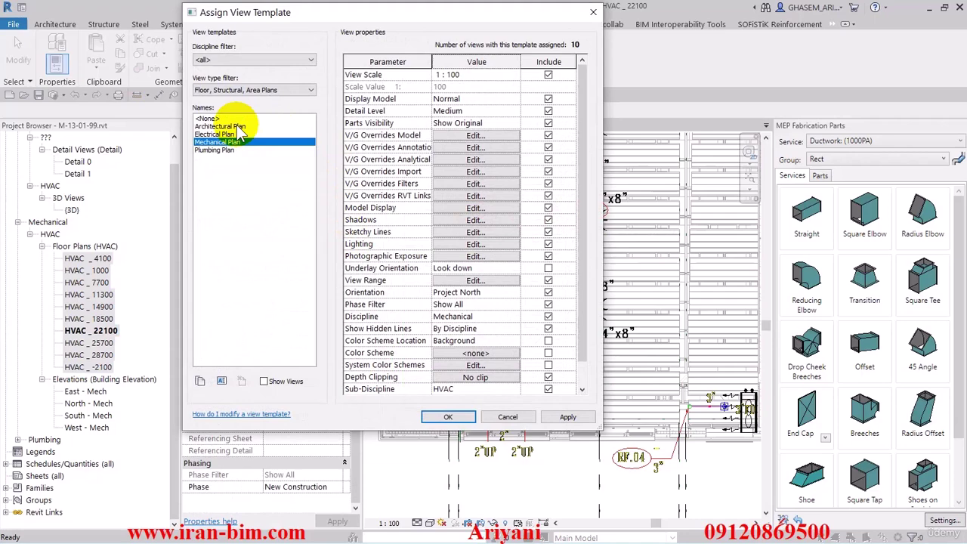
click(227, 120)
click(461, 420)
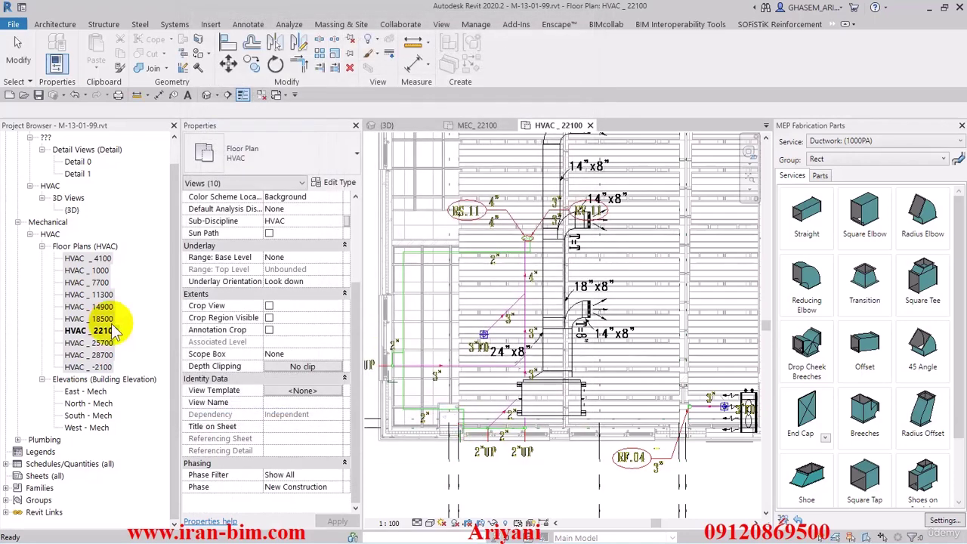
- Select only HVAC _ 22100 and bring up its Visibility/Graphics Overrides
click(89, 342)
scroll(310, 318, up, 5)
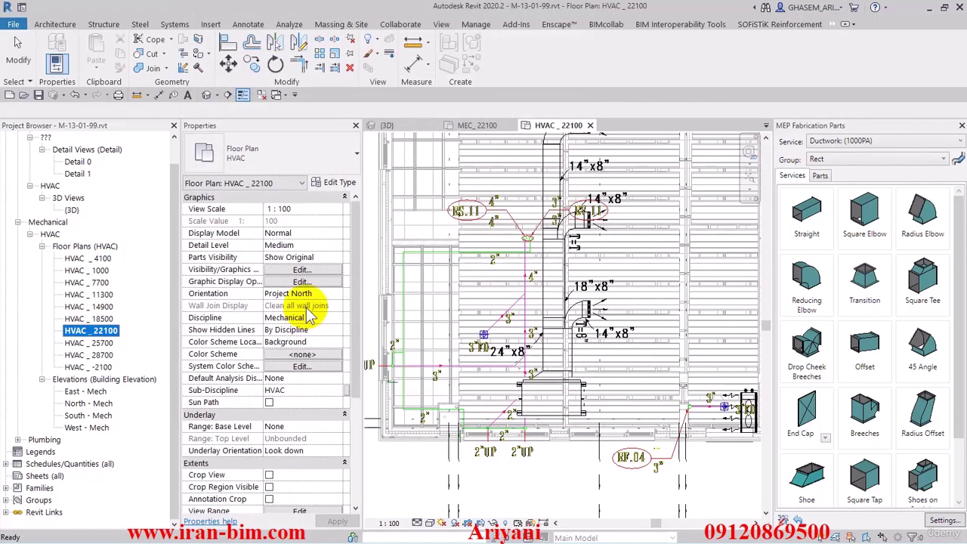
click(300, 270)
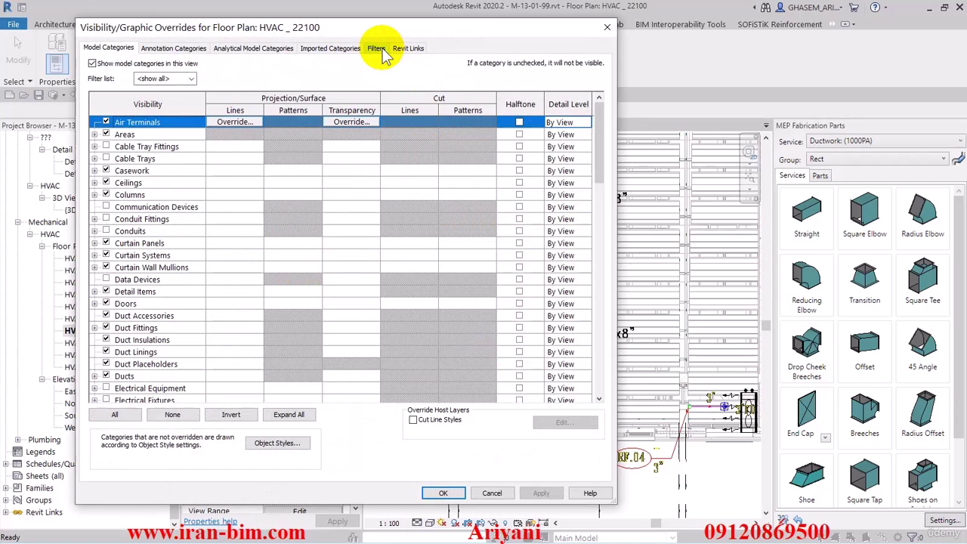
- Hide the 02-SA - RV - Level 6.dwg import and Imports in Families, keeping Cooling.dwg visible
click(406, 48)
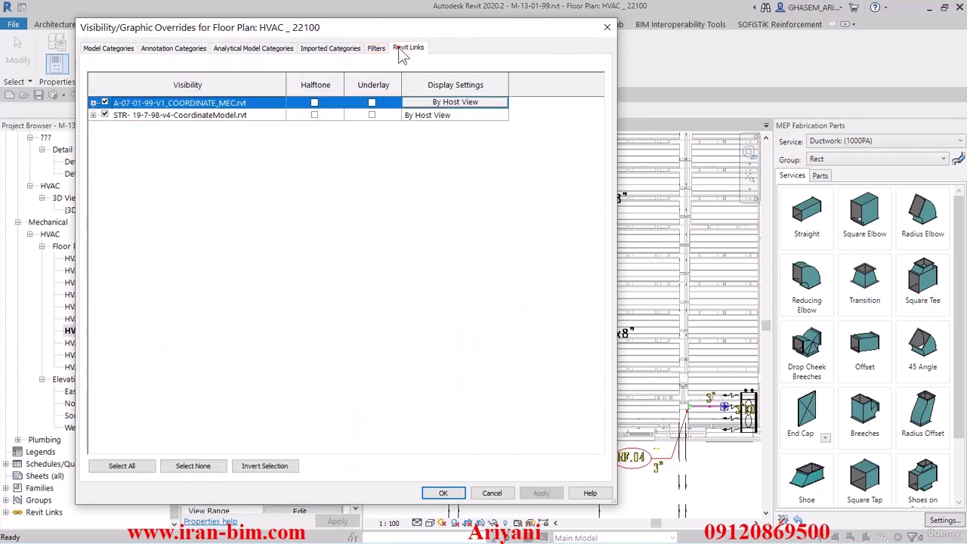
click(343, 51)
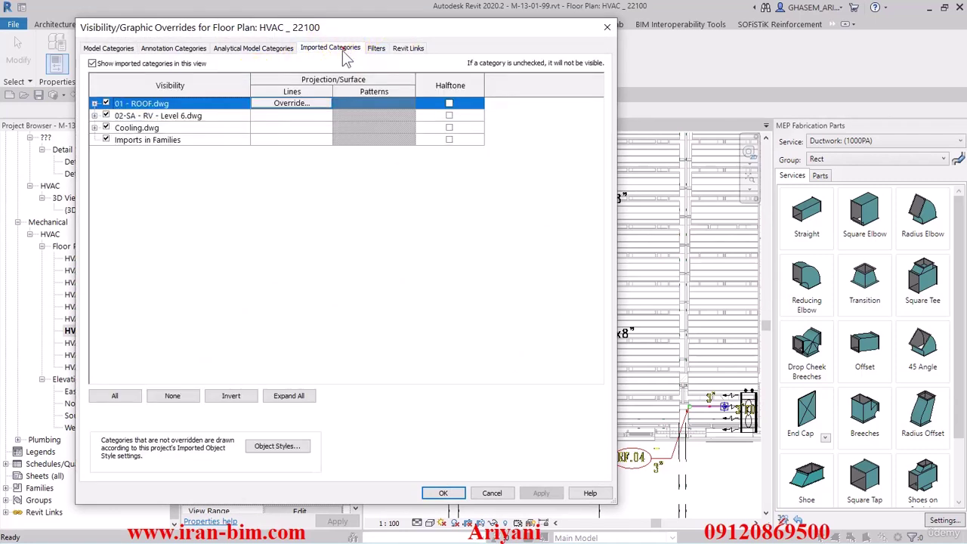
click(106, 115)
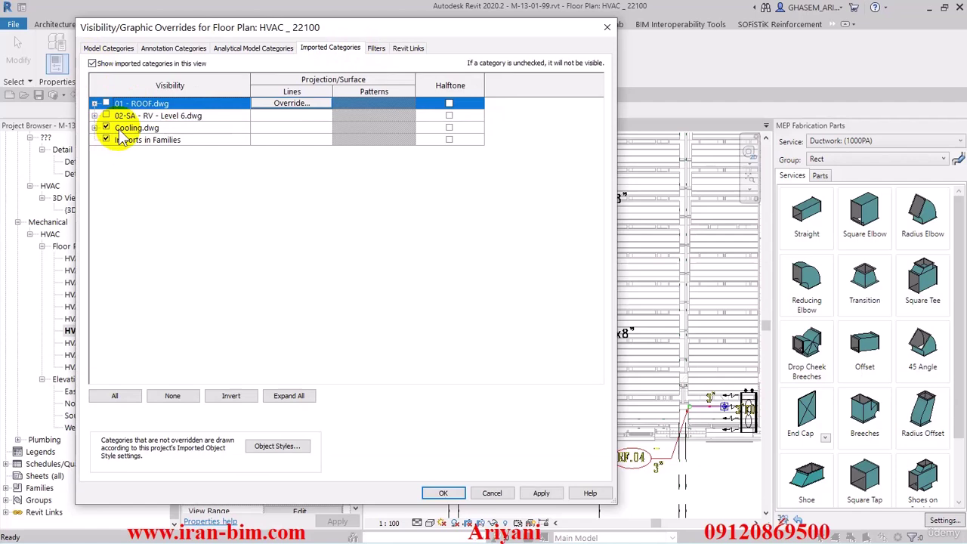
click(106, 139)
click(126, 129)
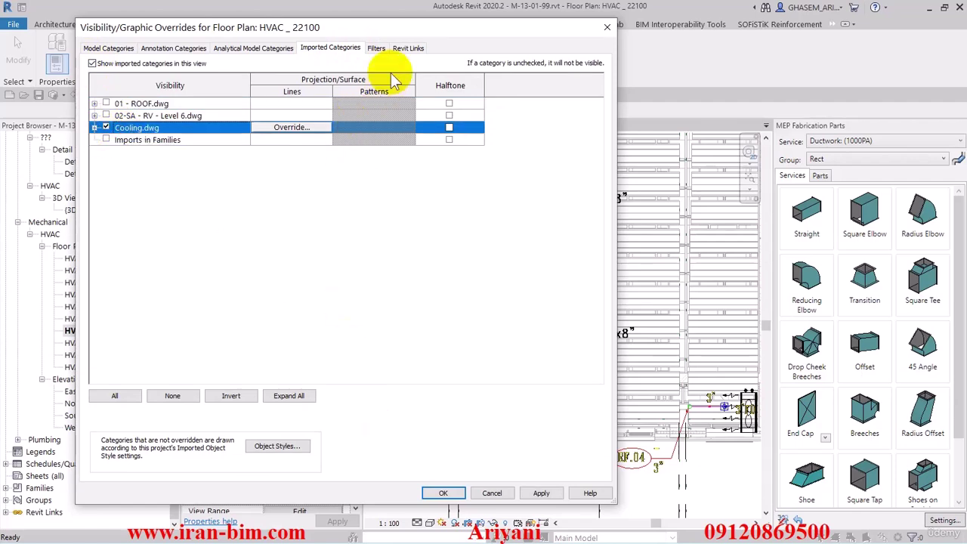
click(408, 48)
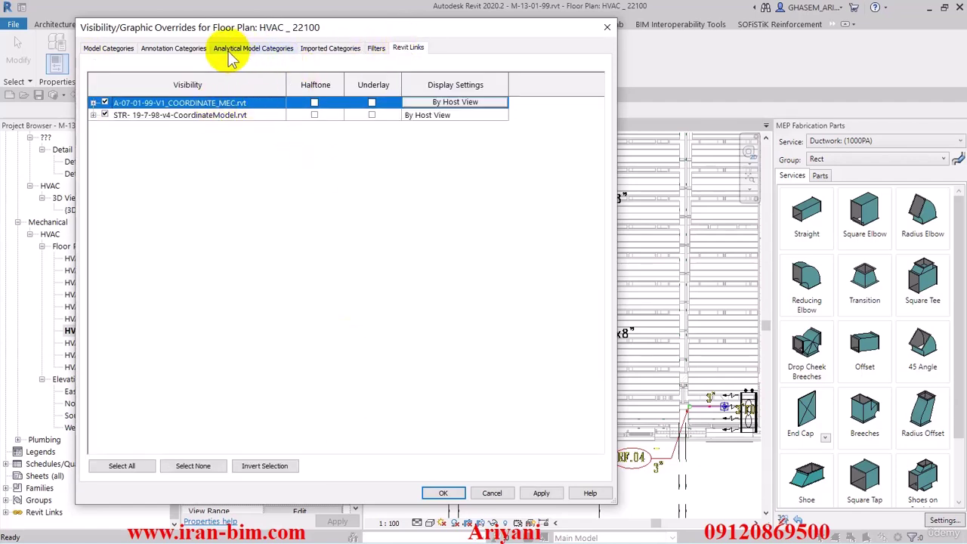
click(444, 494)
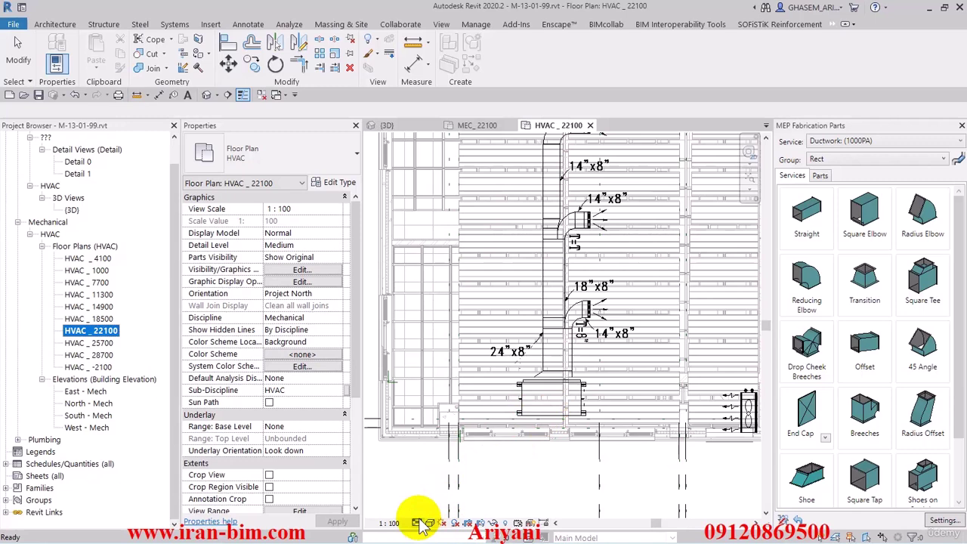
- Set the HVAC _ 22100 plan's detail level to Fine
click(422, 514)
click(421, 523)
click(422, 505)
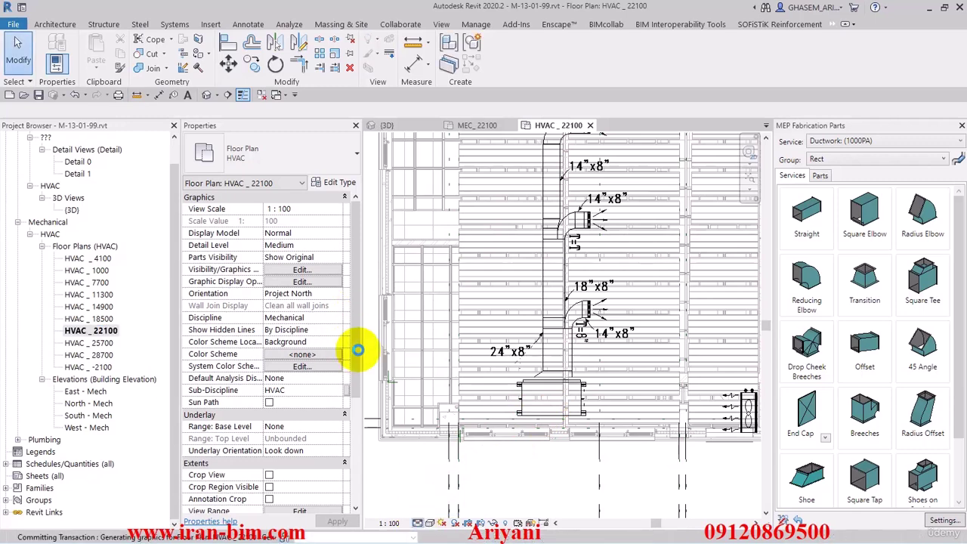
- Confirm the view range: Top offset 3.2, Cut plane 1.2, Bottom and View Depth 0
drag(358, 350, 357, 431)
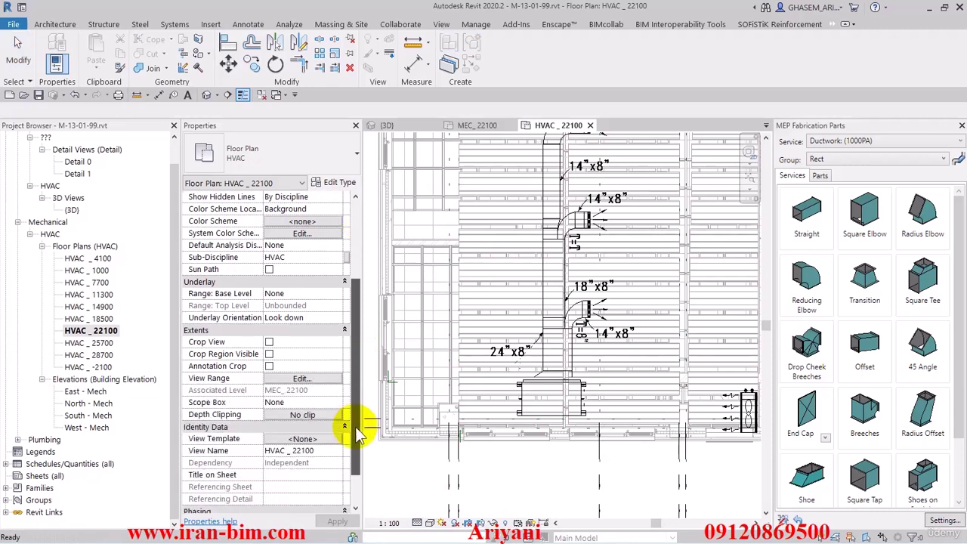
click(301, 379)
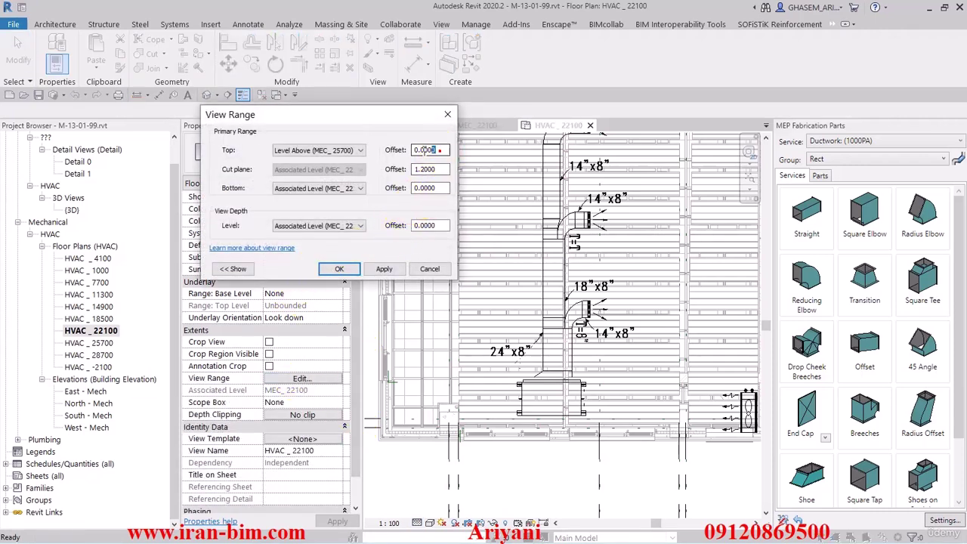
click(351, 269)
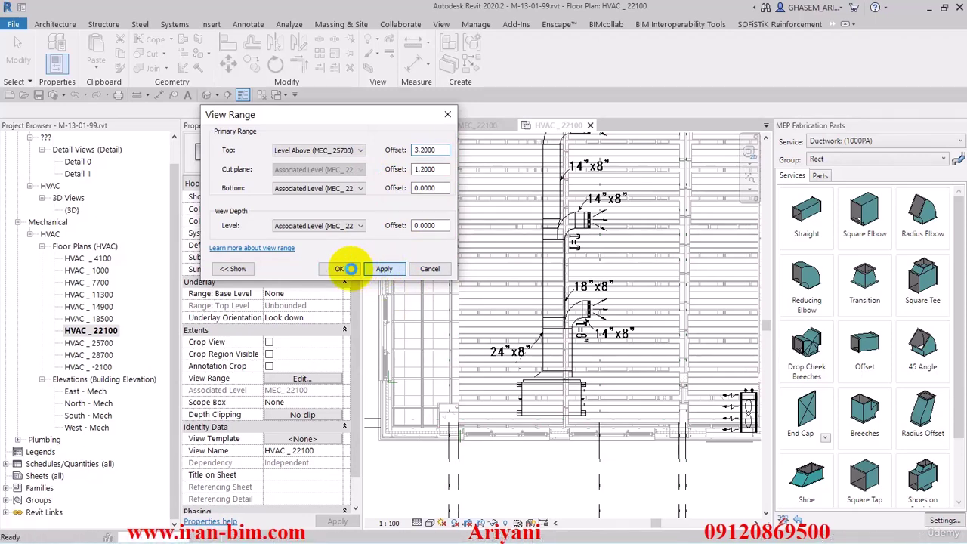
click(351, 270)
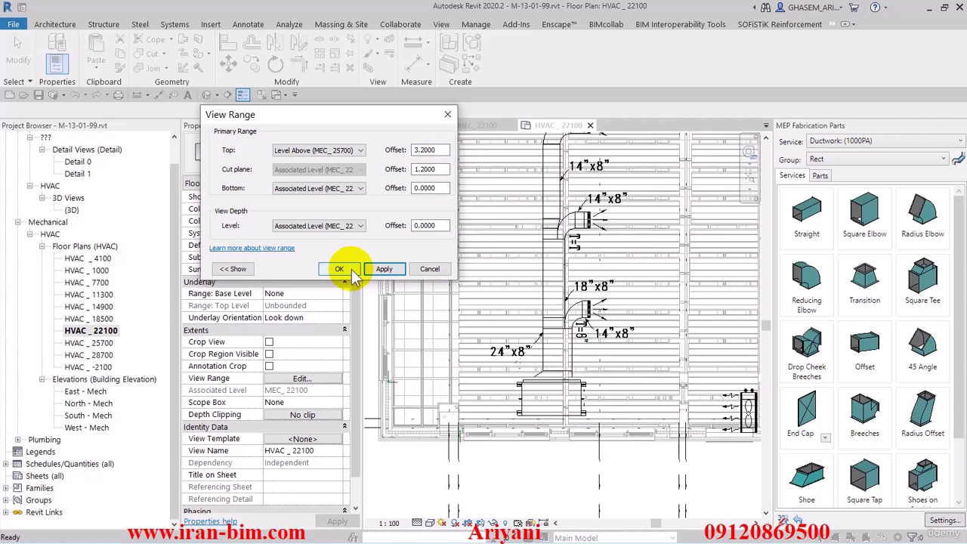
click(351, 269)
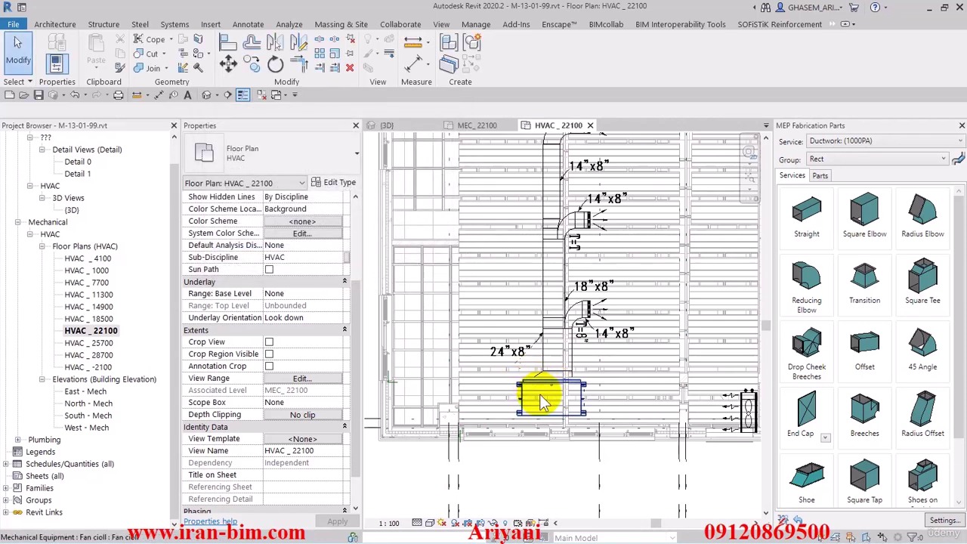
- Add an aligned dimension between the fan coil's bottom edge and the wall
click(430, 523)
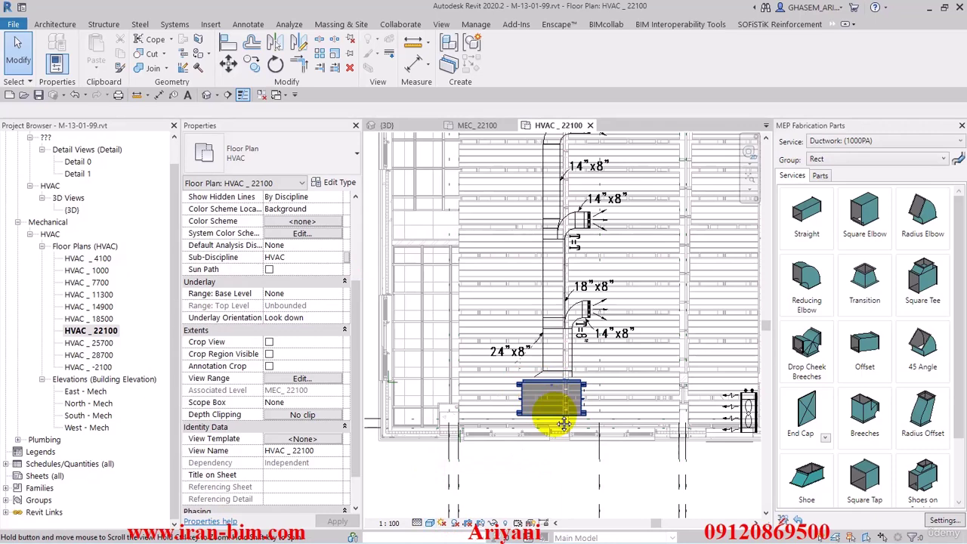
scroll(537, 415, up, 3)
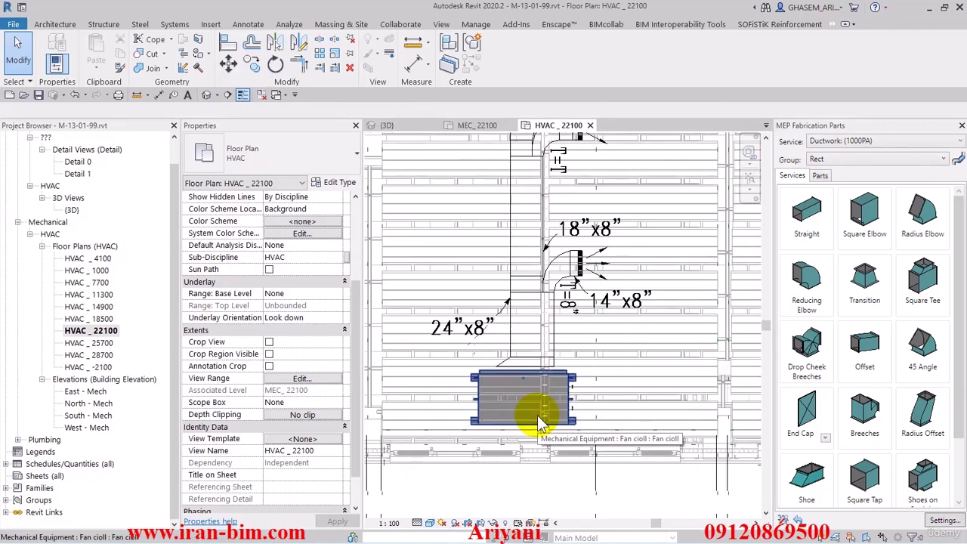
middle_drag(395, 331, 459, 380)
scroll(411, 331, up, 1)
scroll(412, 331, down, 4)
scroll(484, 380, up, 1)
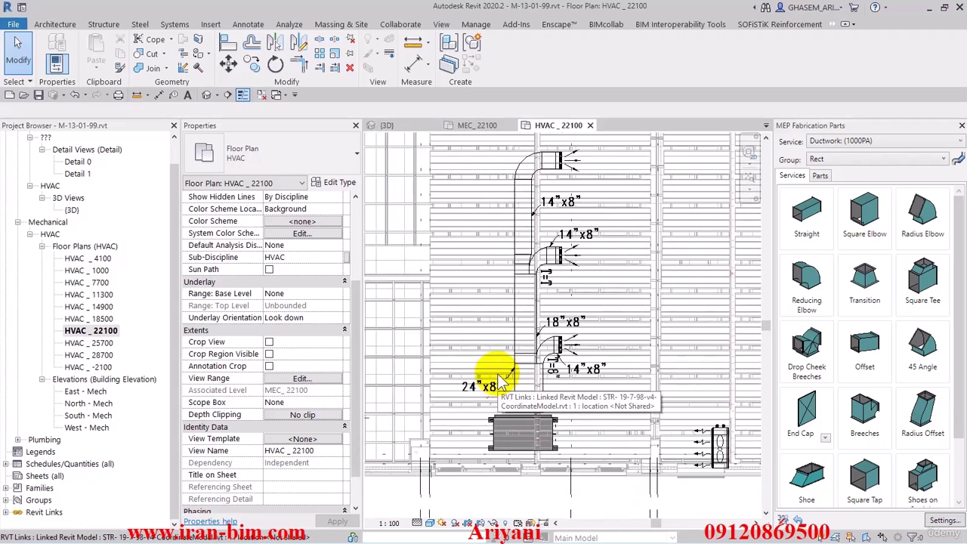
click(420, 68)
scroll(513, 371, up, 4)
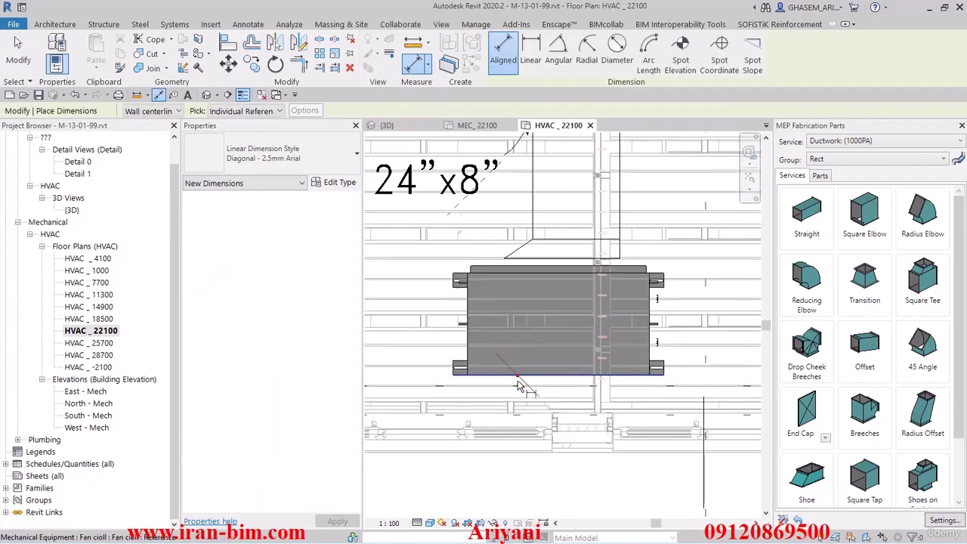
click(518, 383)
click(504, 432)
click(529, 501)
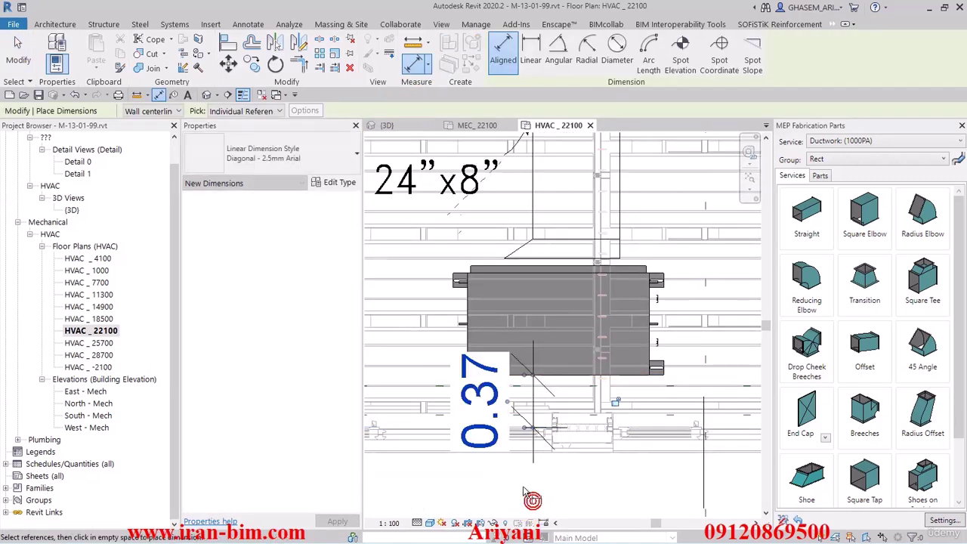
key(Escape)
key(Escape)
- Move the fan coil by changing its wall dimension from 0.37 to 0.3
click(550, 321)
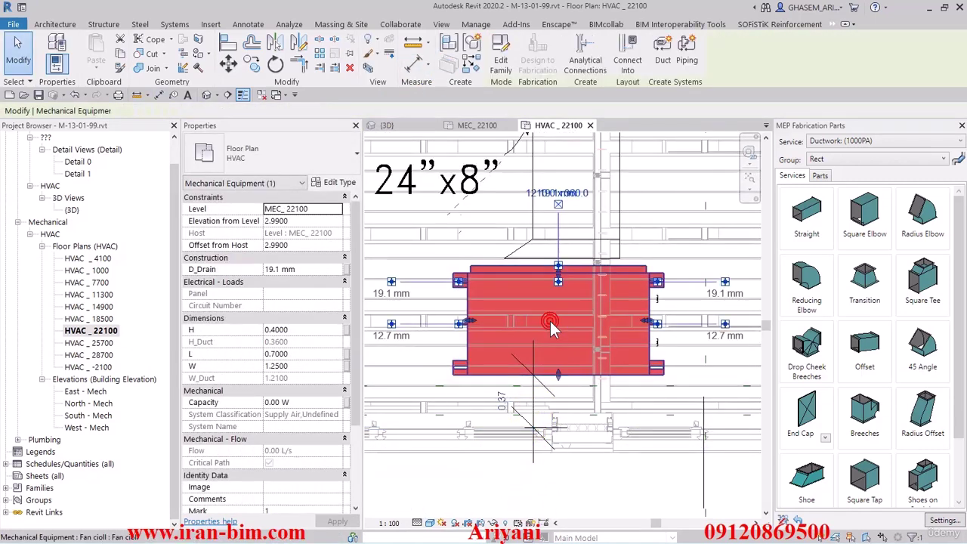
click(500, 399)
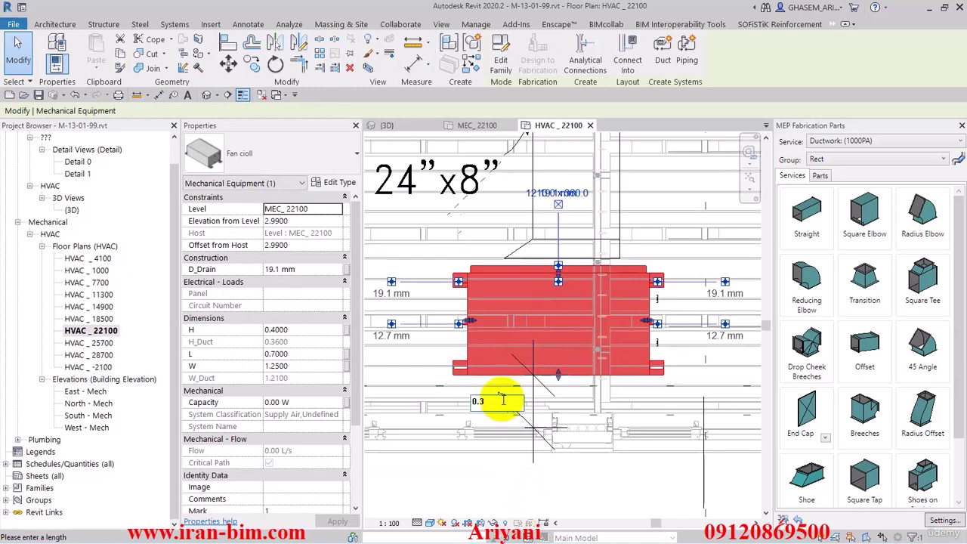
text(0.3)
key(Return)
scroll(512, 393, down, 2)
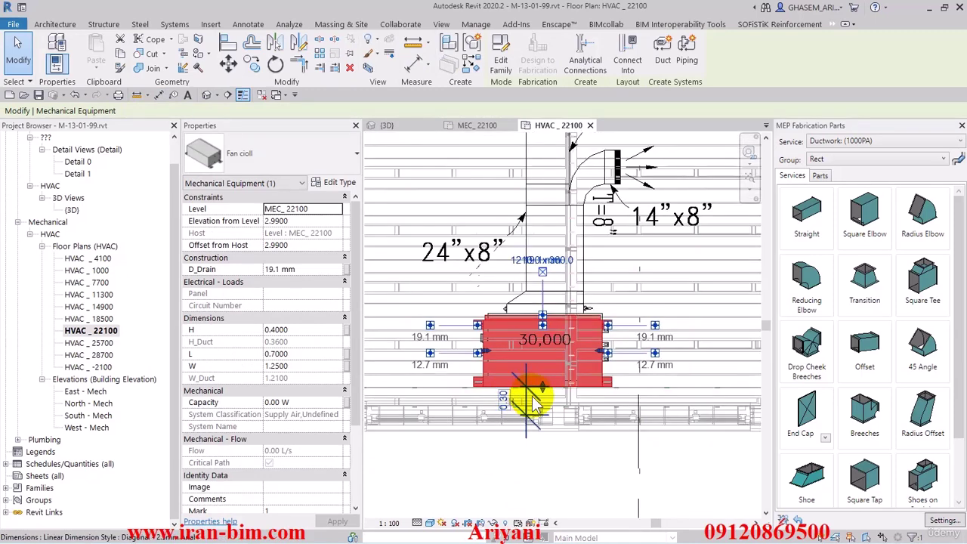
key(Escape)
middle_drag(535, 410, 533, 446)
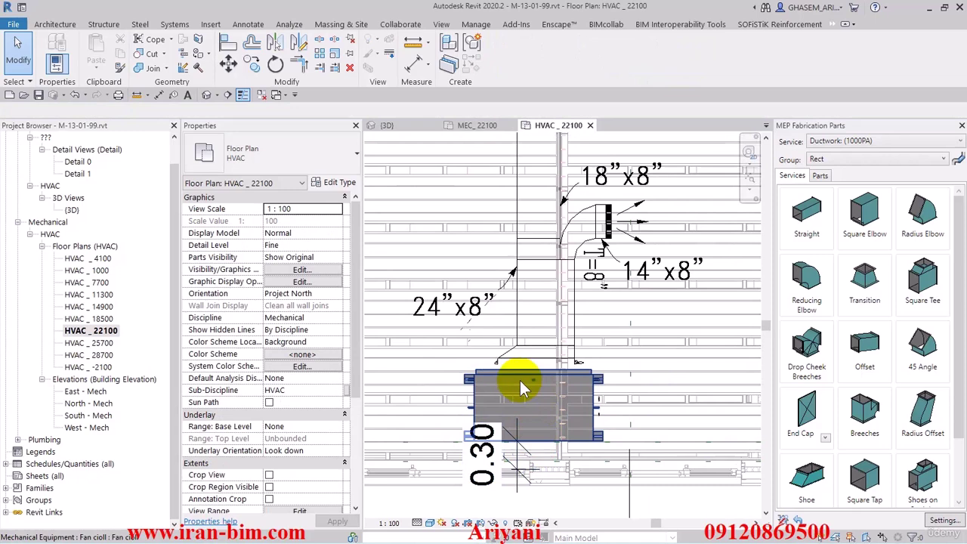
- Place a fabrication Shoe fitting on the fan coil's top connector
scroll(549, 363, up, 2)
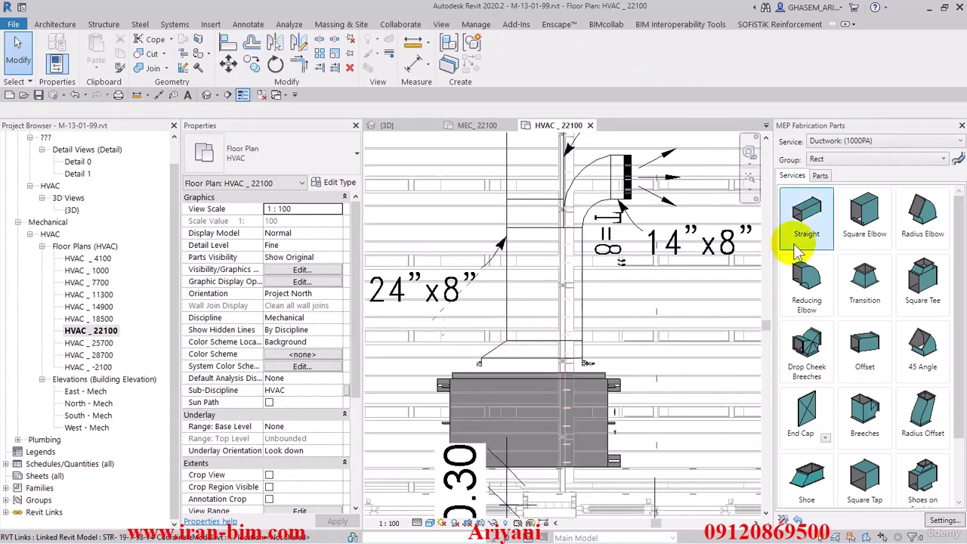
scroll(865, 363, down, 2)
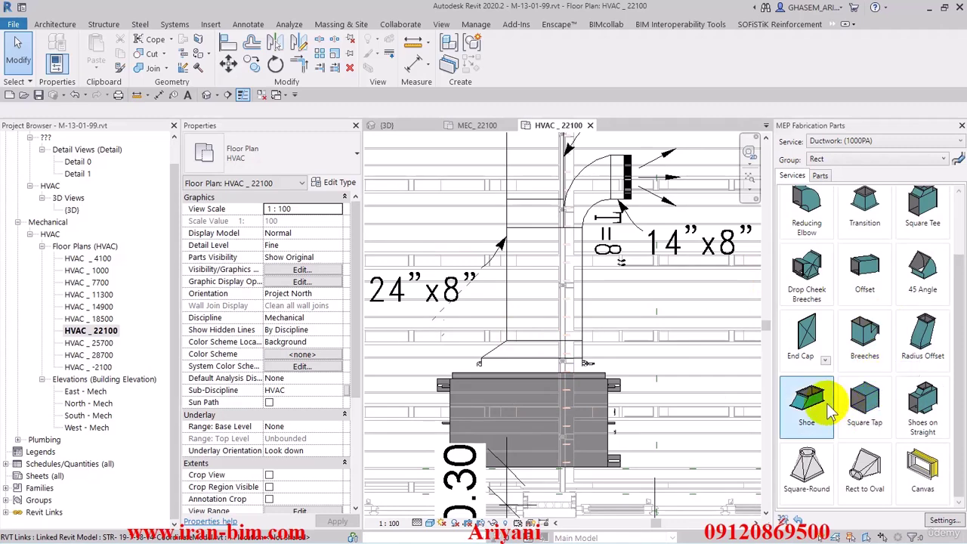
scroll(827, 412, up, 2)
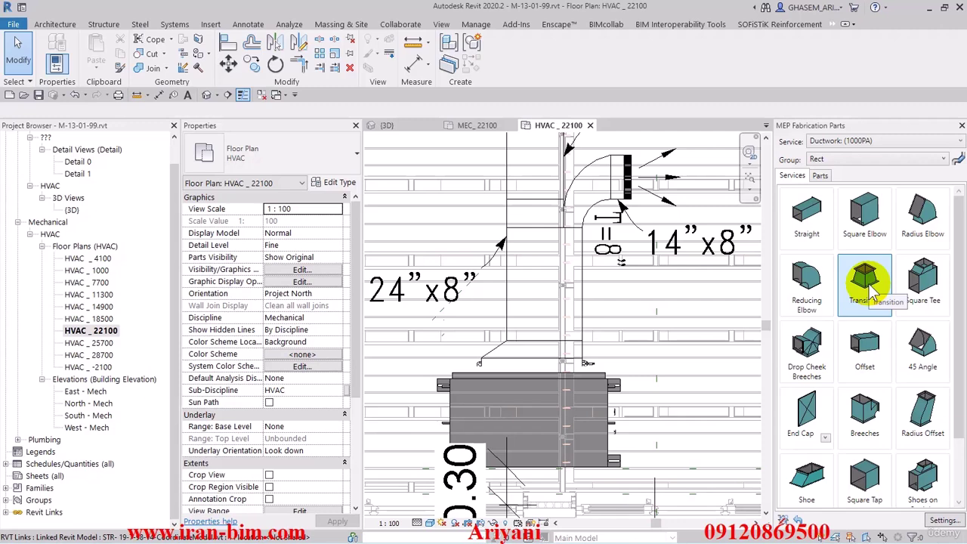
scroll(875, 291, down, 2)
click(807, 398)
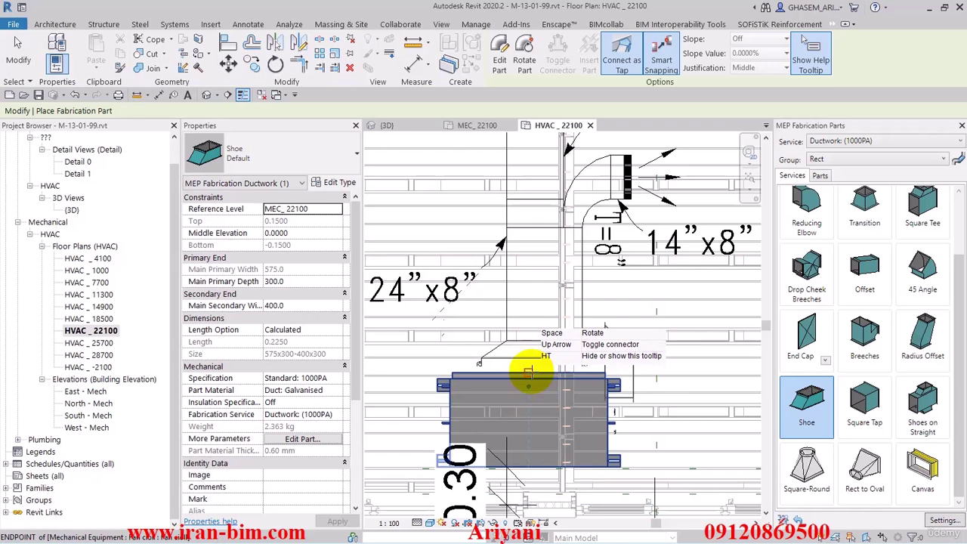
click(527, 384)
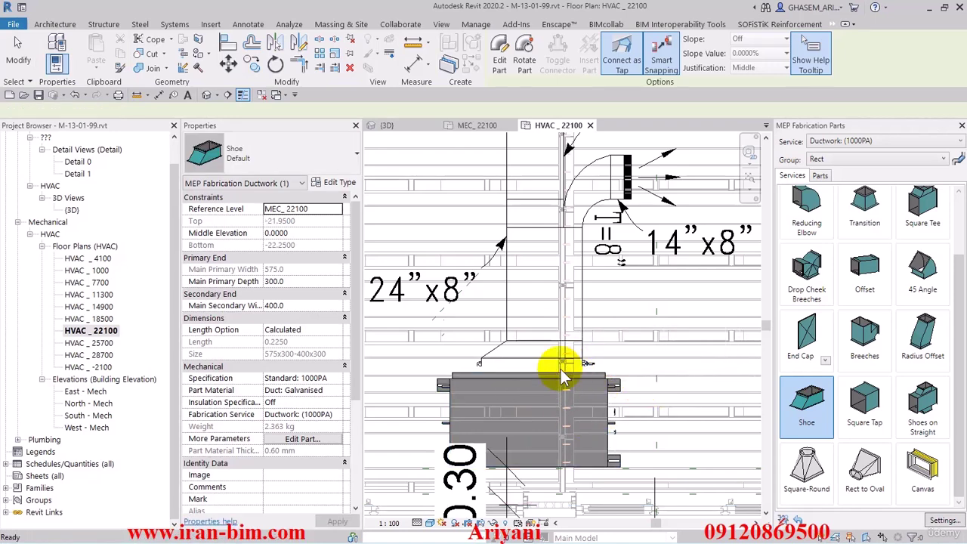
key(Escape)
- Close MEC_22100, orbit the 3D view to inspect ceiling ducts, then return to HVAC _ 22100
click(411, 125)
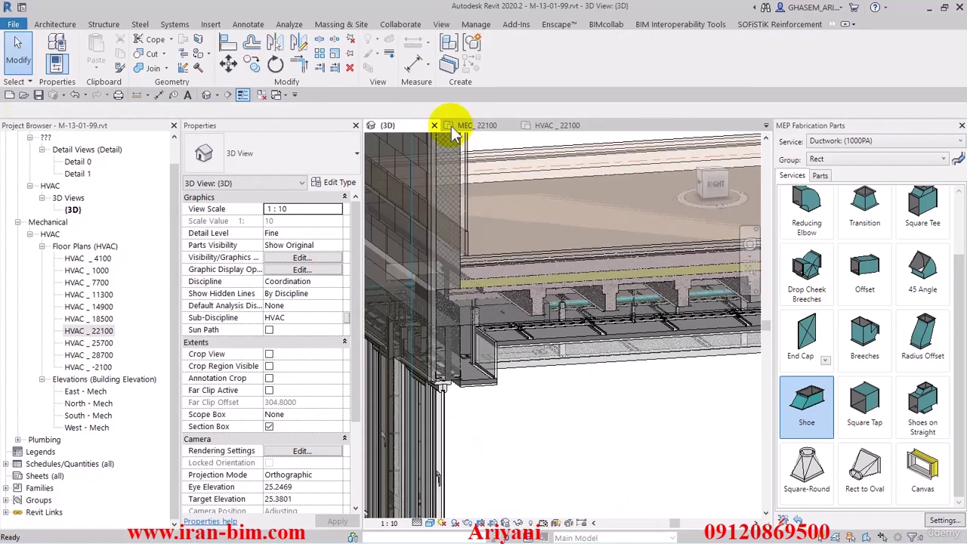
click(512, 126)
shift+middle_drag(553, 324, 499, 274)
scroll(520, 319, up, 4)
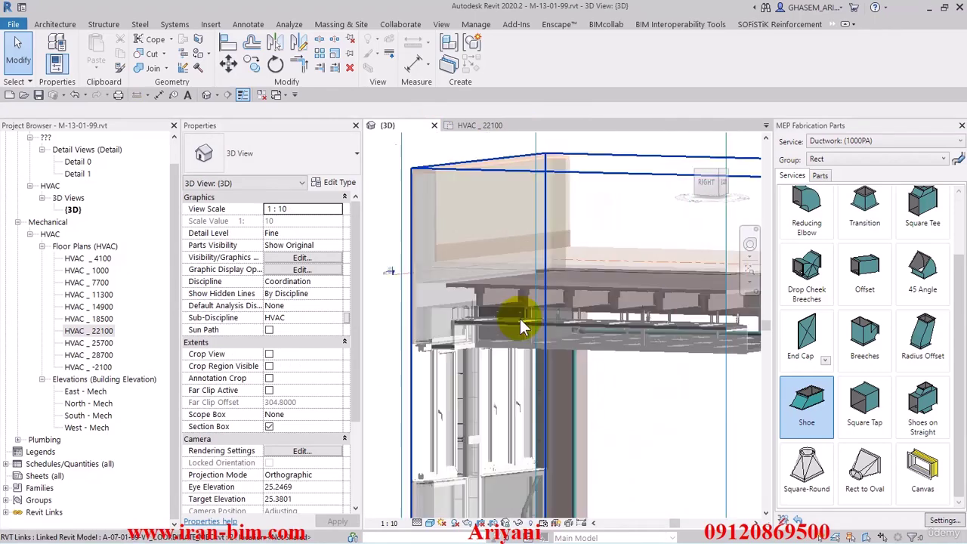
click(807, 404)
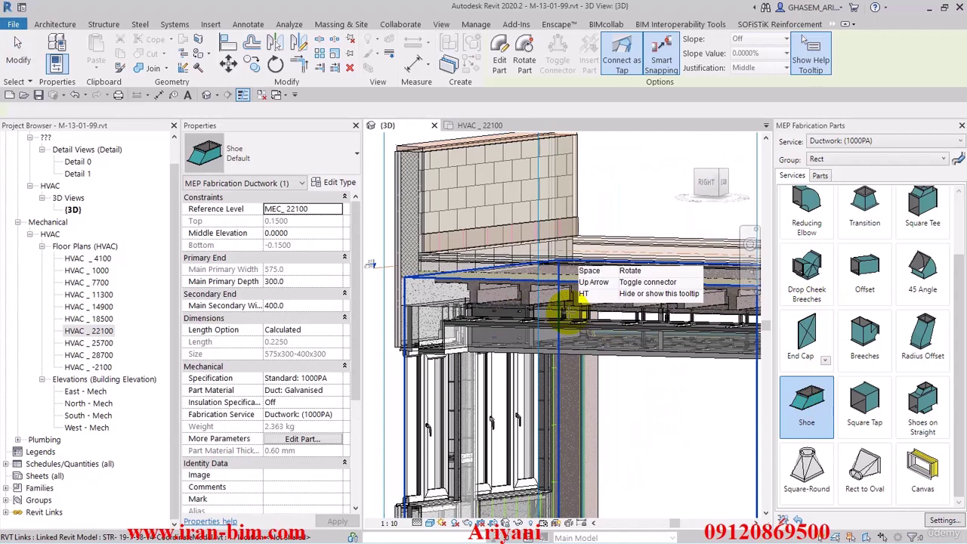
mouse_move(579, 332)
shift+middle_down()
mouse_move(548, 318)
mouse_move(585, 343)
mouse_move(610, 344)
mouse_move(573, 334)
shift+middle_up()
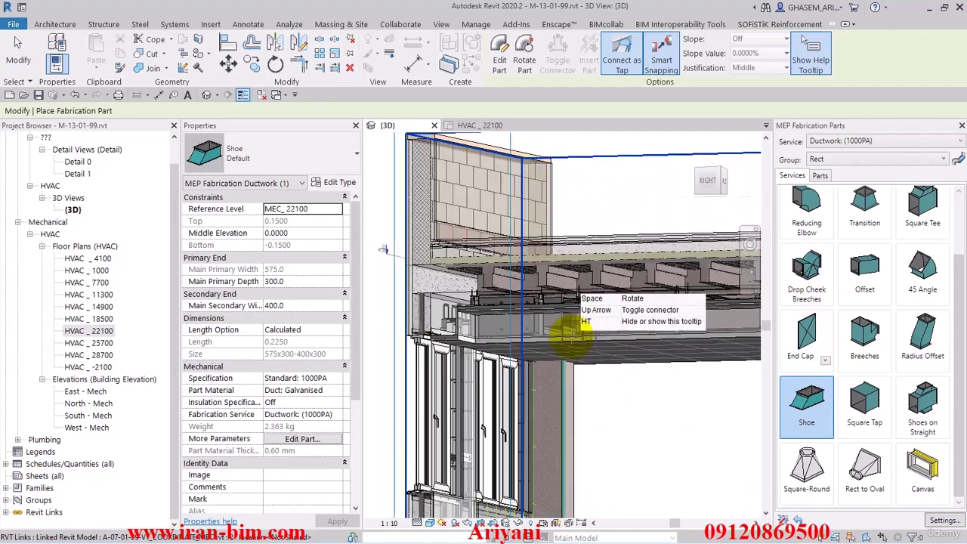
key(Escape)
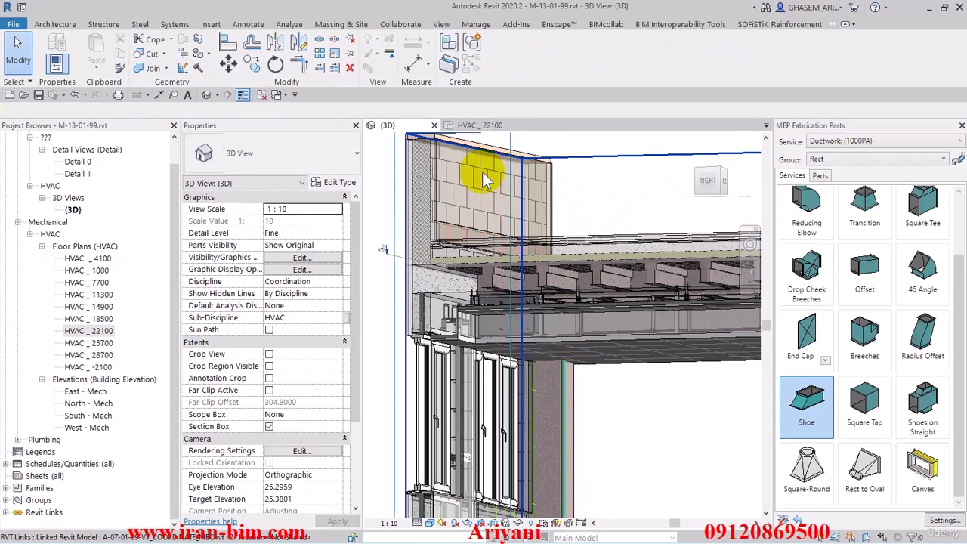
click(478, 125)
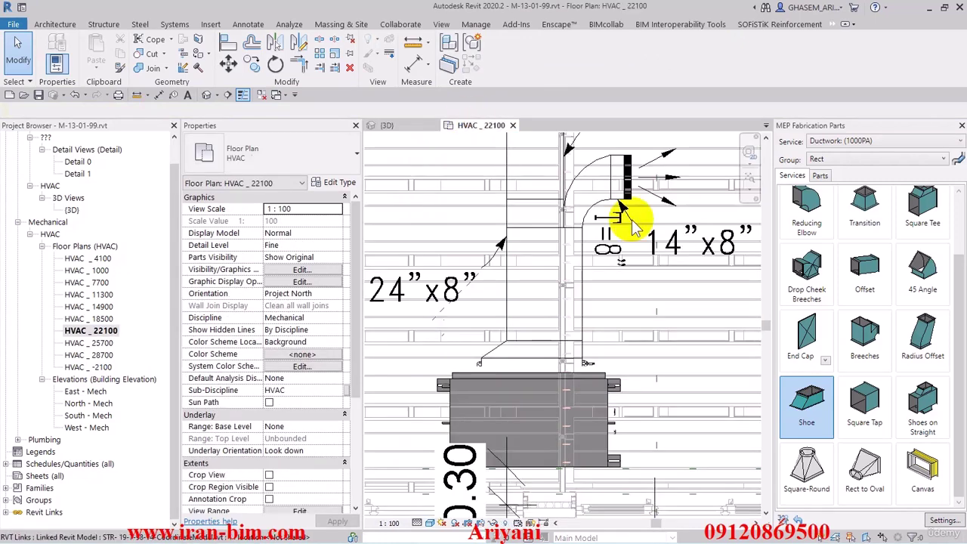
- Place a 1210x360 to 200x200 fabrication Transition on the fan coil's top connector
click(869, 227)
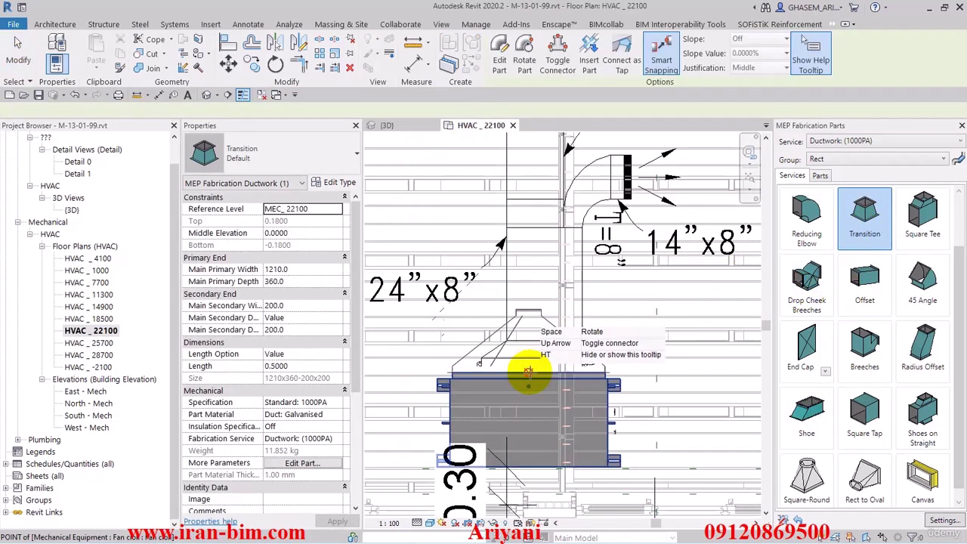
click(527, 373)
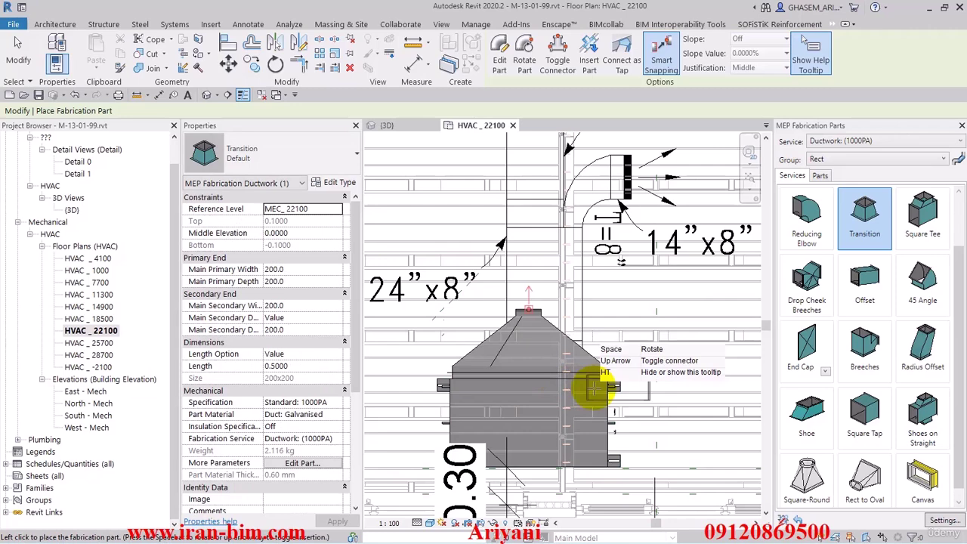
click(525, 346)
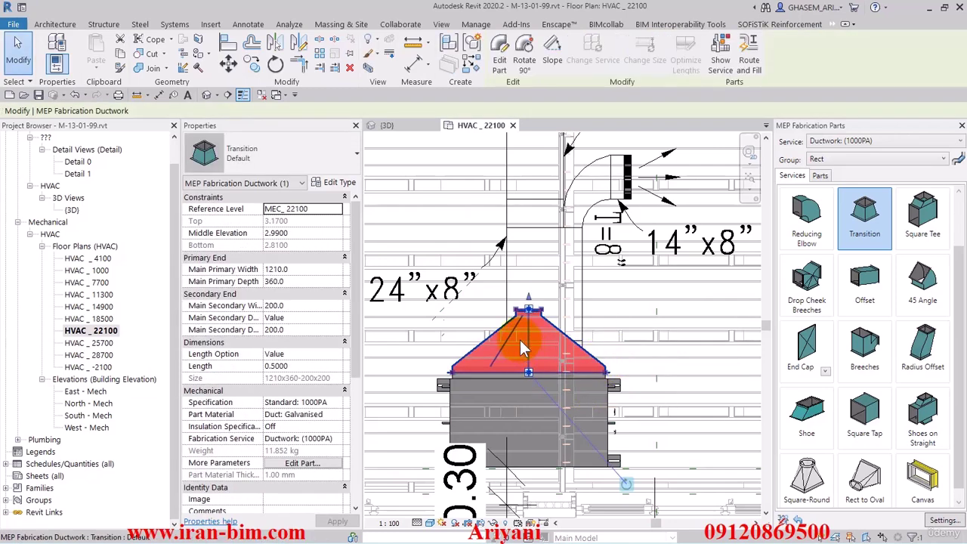
click(17, 61)
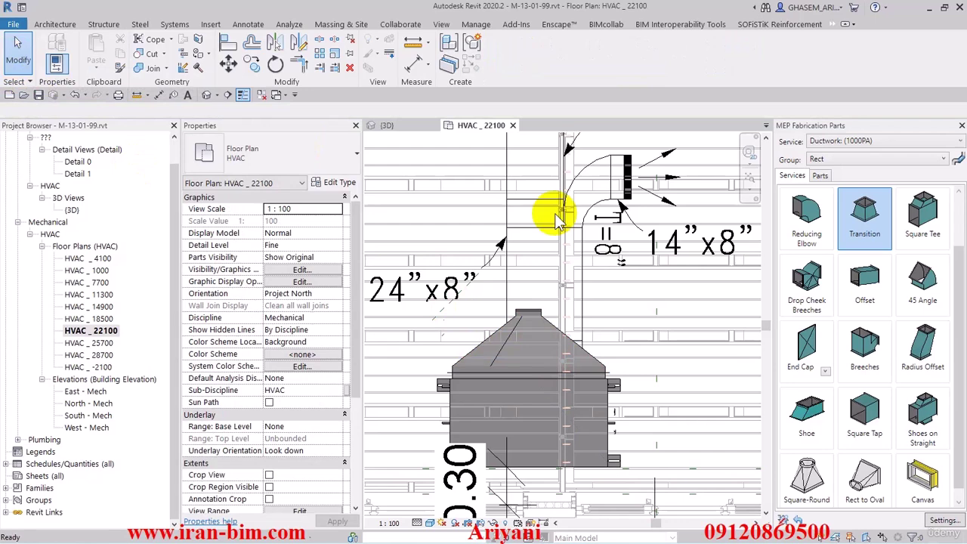
- Open Project Units and switch the discipline to HVAC
click(474, 25)
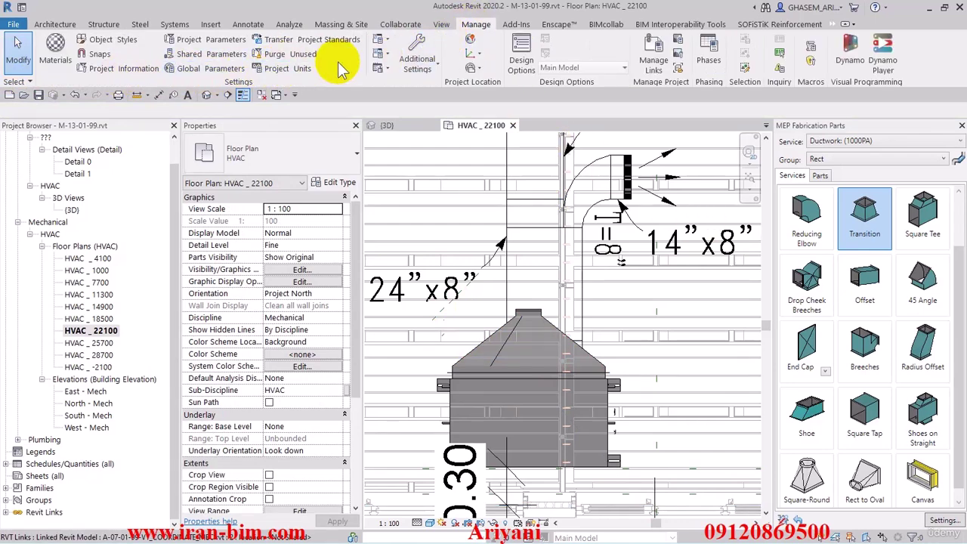
click(277, 68)
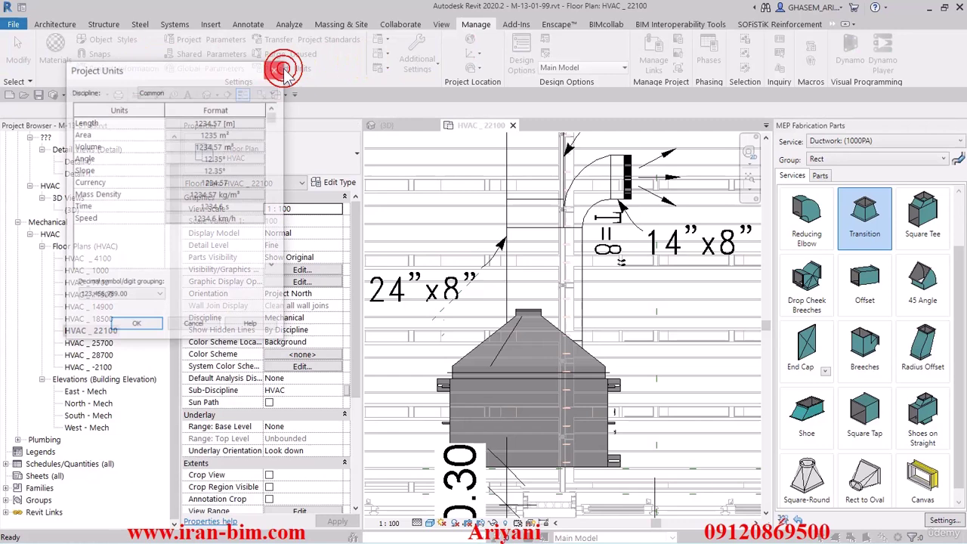
drag(210, 78, 525, 72)
click(513, 86)
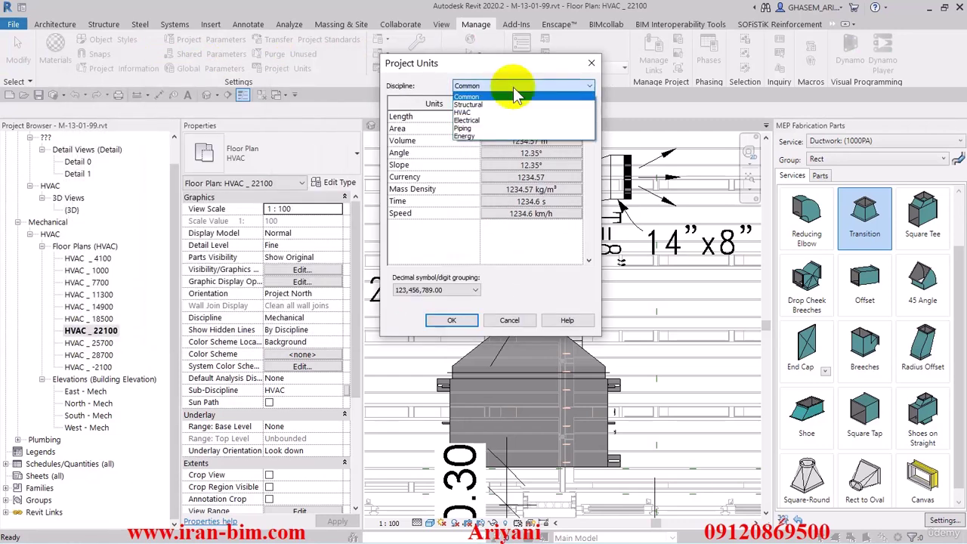
click(492, 113)
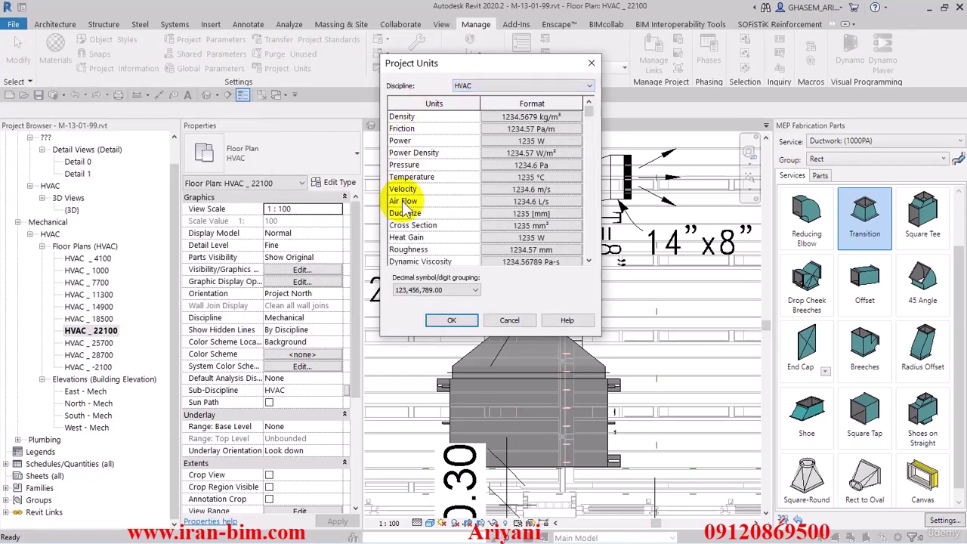
- Format Air Flow as cubic feet per minute with the CFM symbol, rounded to 2 decimal places
click(521, 201)
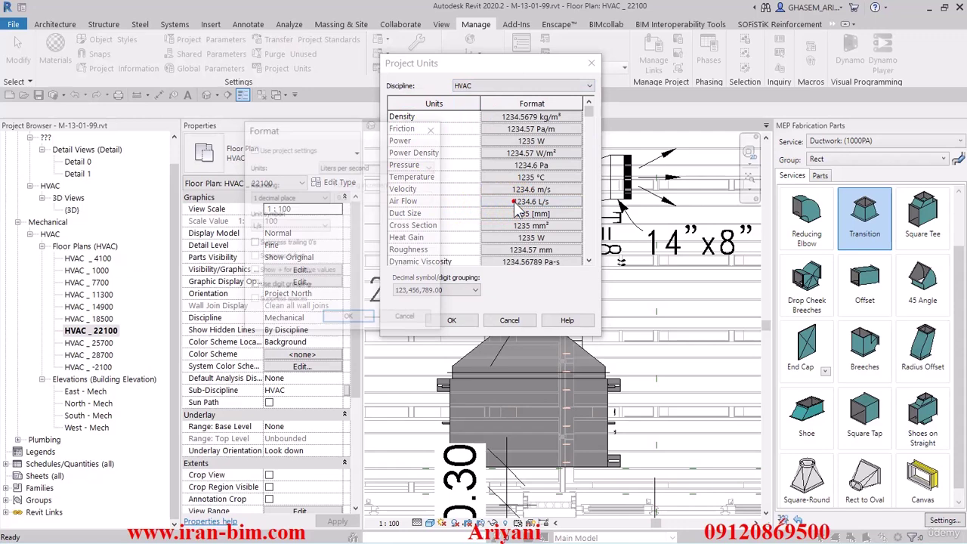
click(365, 167)
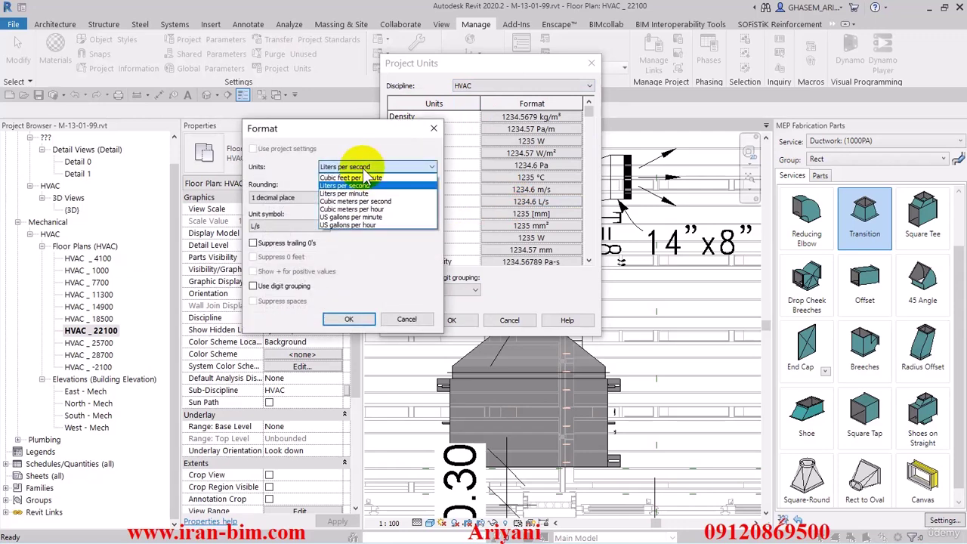
click(366, 169)
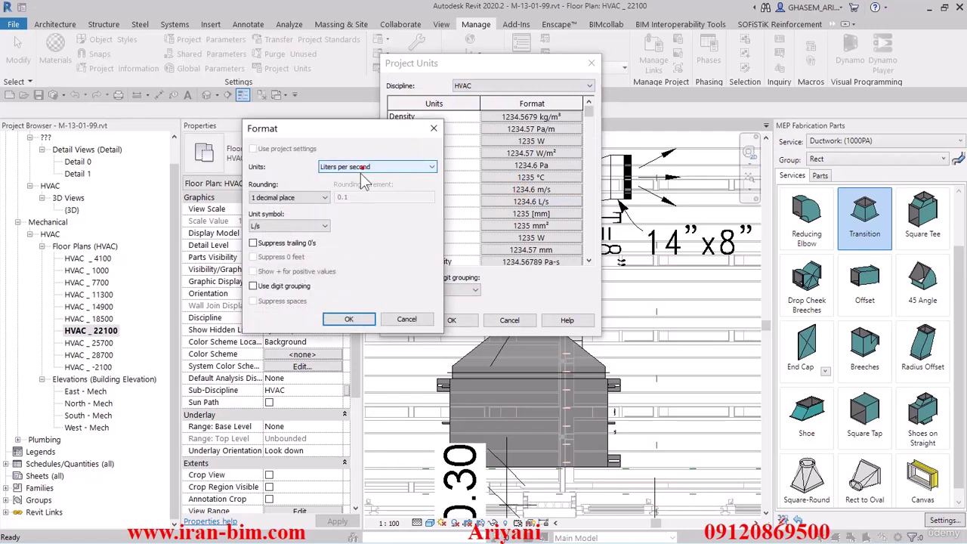
click(350, 167)
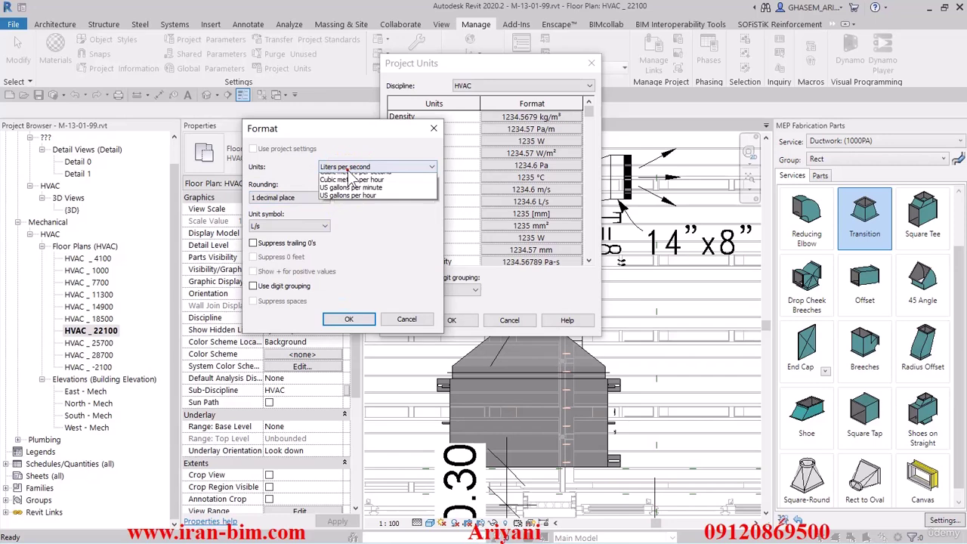
click(351, 187)
click(289, 225)
click(274, 252)
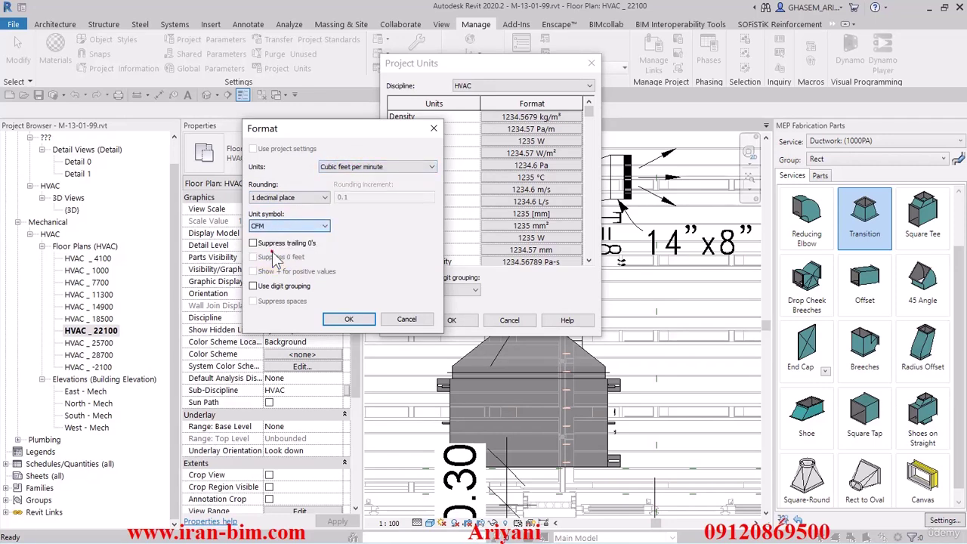
click(290, 197)
click(274, 248)
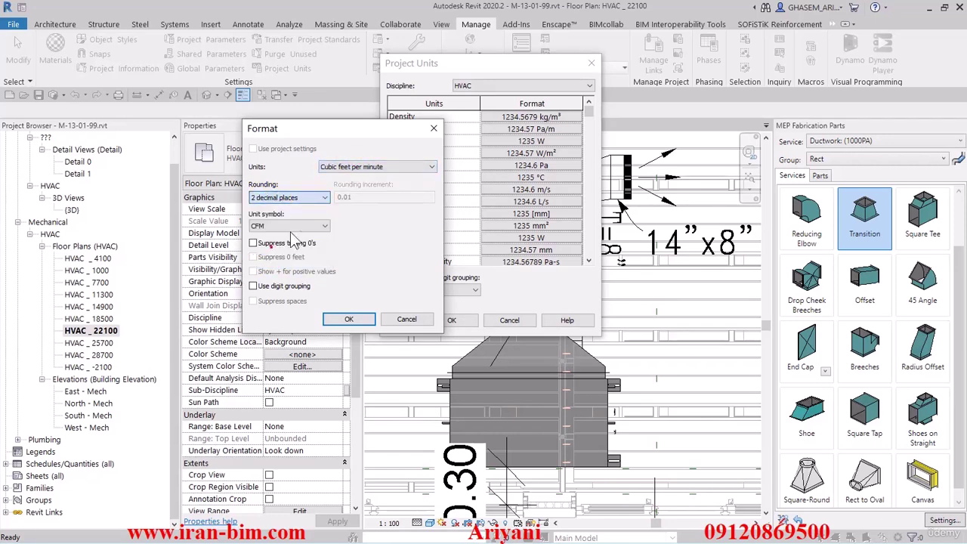
- Try alternative air flow units: liters per second, cubic meters per hour and US gallons per hour
click(357, 167)
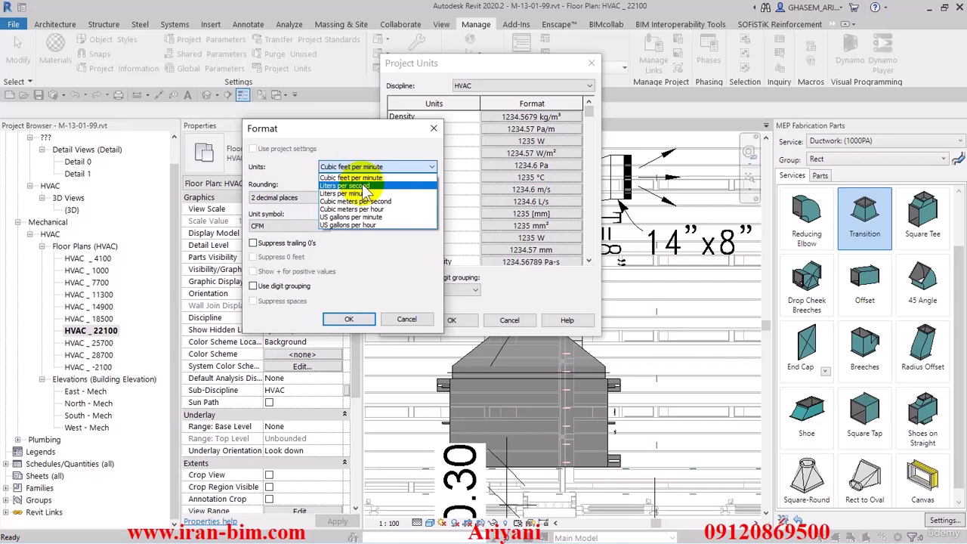
click(355, 185)
click(298, 226)
click(295, 253)
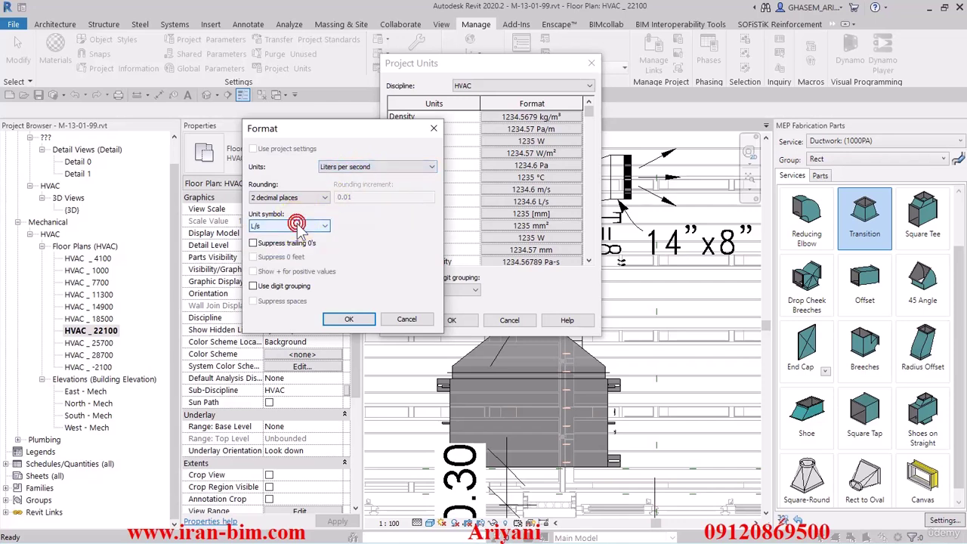
click(363, 166)
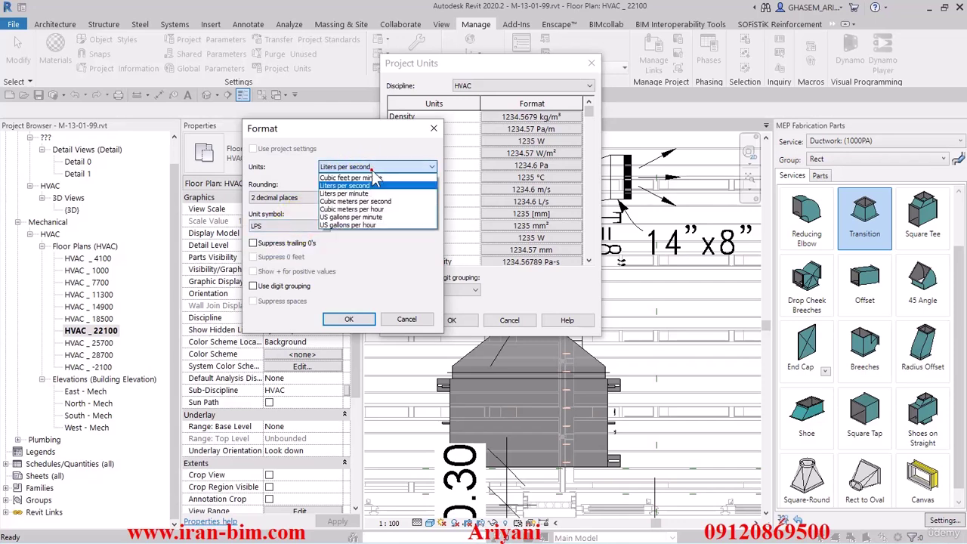
click(395, 210)
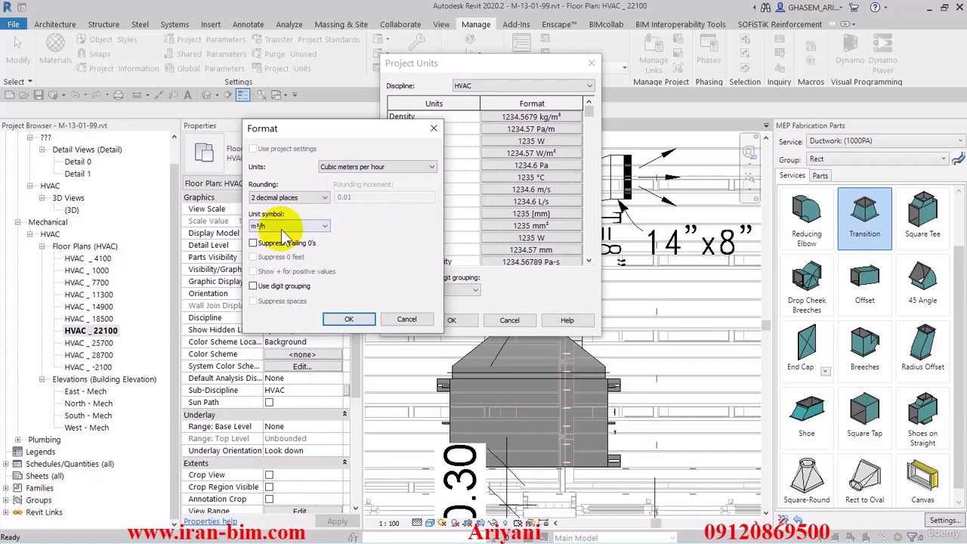
click(281, 227)
click(282, 246)
click(378, 166)
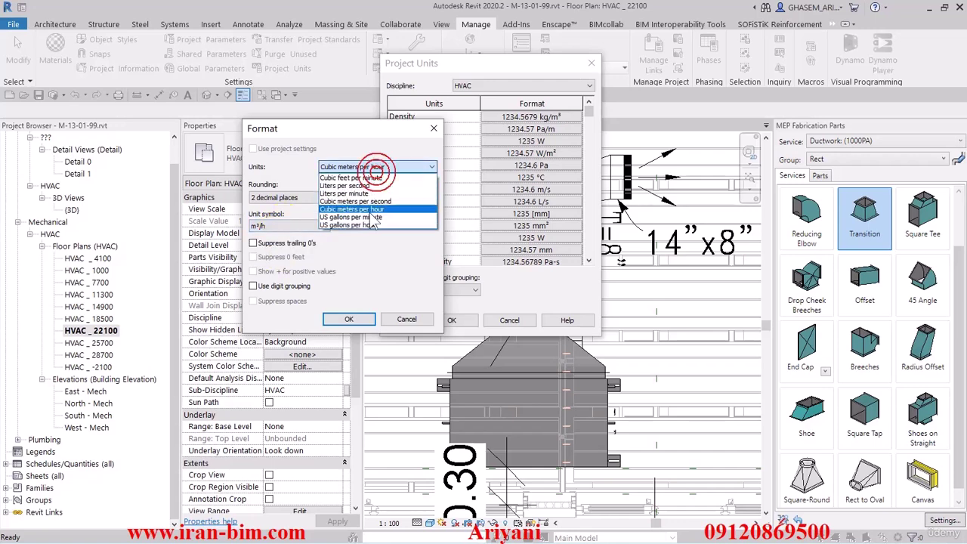
click(368, 224)
click(288, 227)
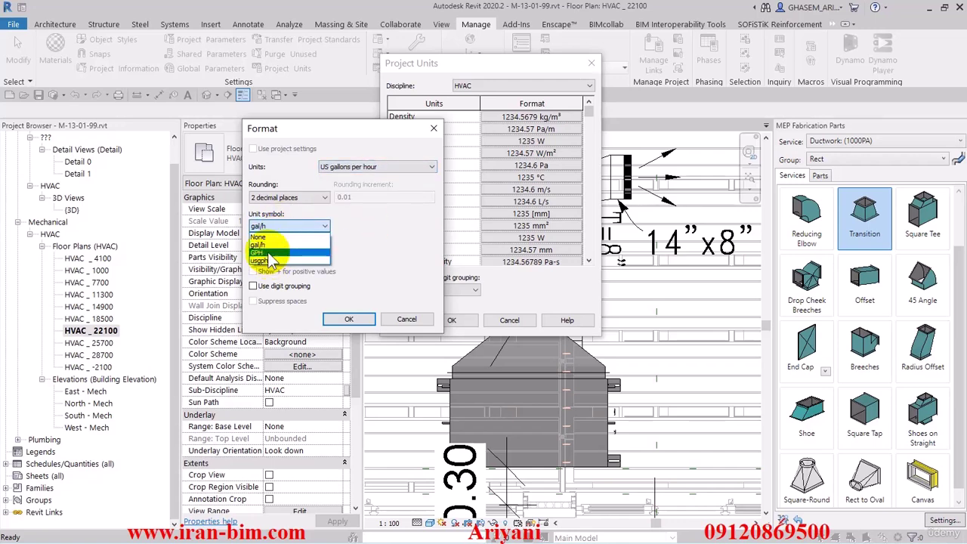
click(377, 167)
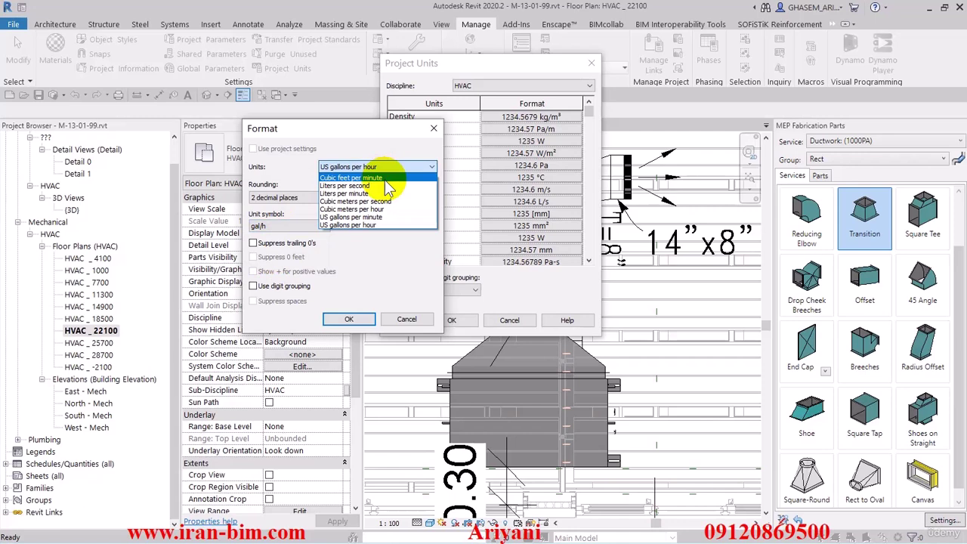
click(382, 185)
- Set Air Flow back to cubic feet per minute with the CFM symbol and confirm
click(373, 168)
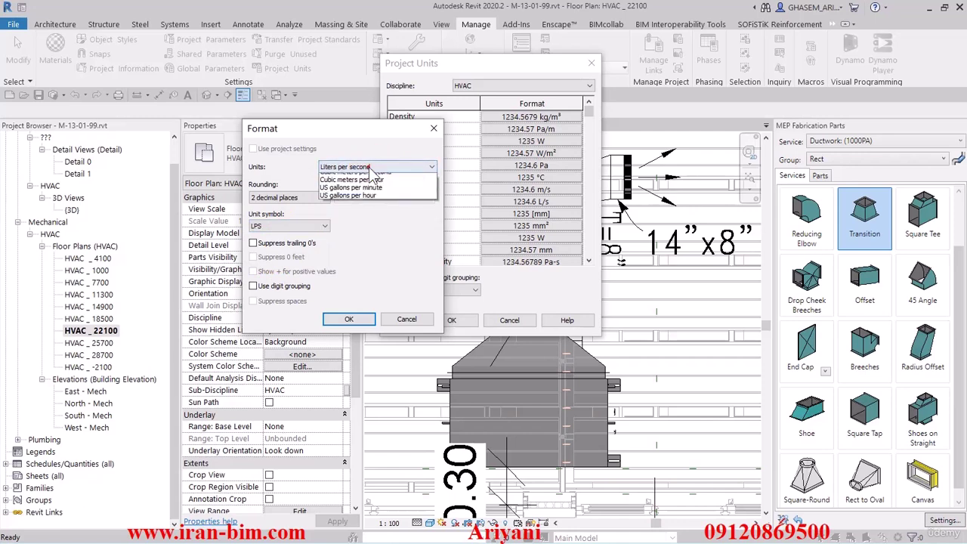
click(370, 176)
click(283, 225)
click(272, 242)
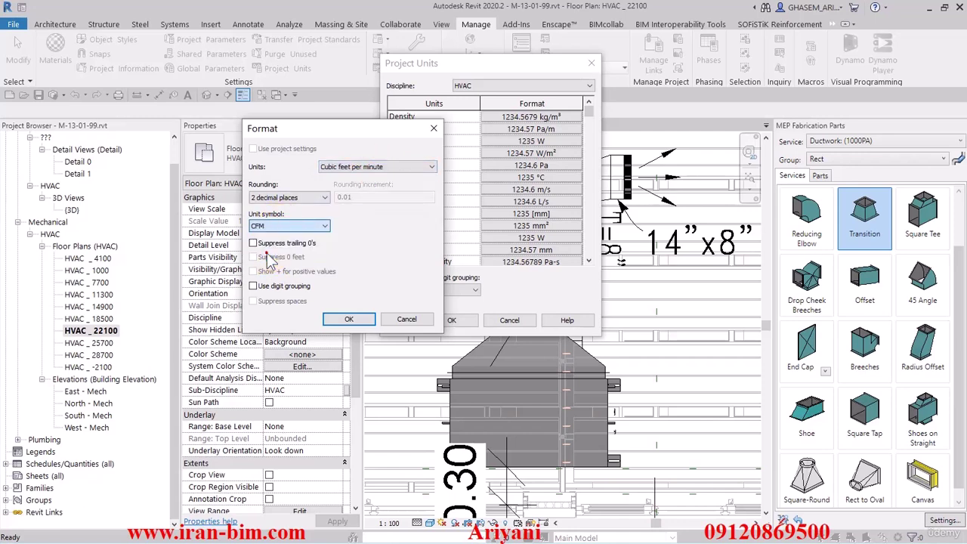
click(347, 319)
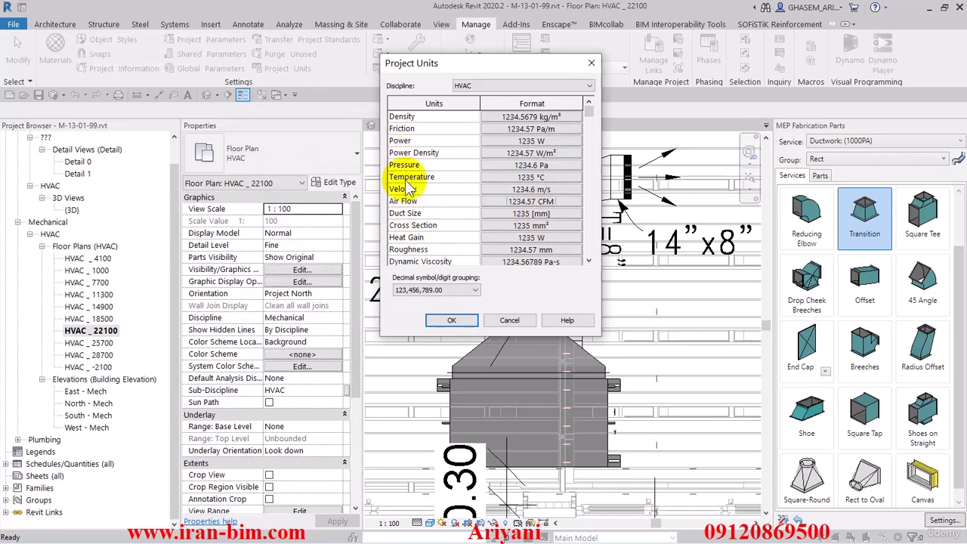
- Set HVAC Duct Size to fractional inches rounded to the nearest 1/4", apply, and select the transition
scroll(408, 165, down, 6)
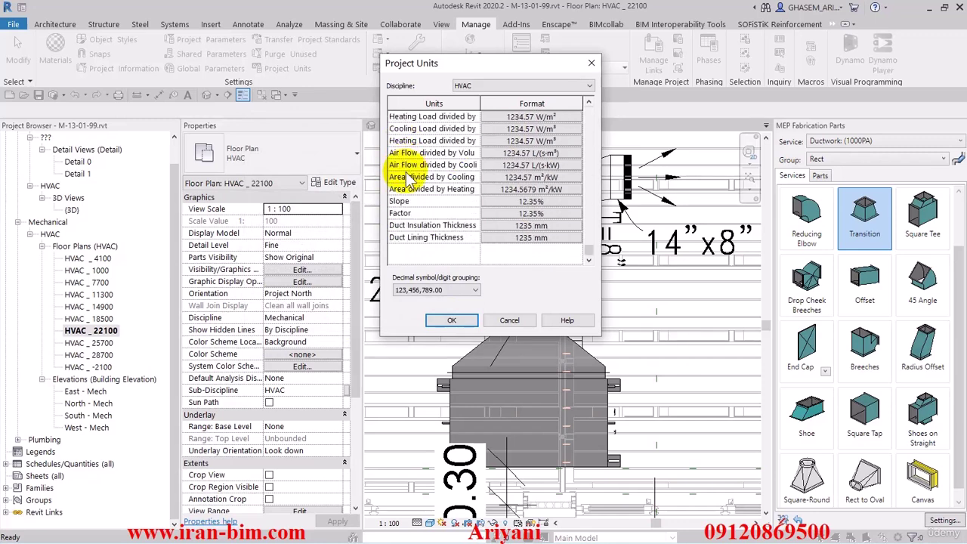
scroll(408, 240, up, 6)
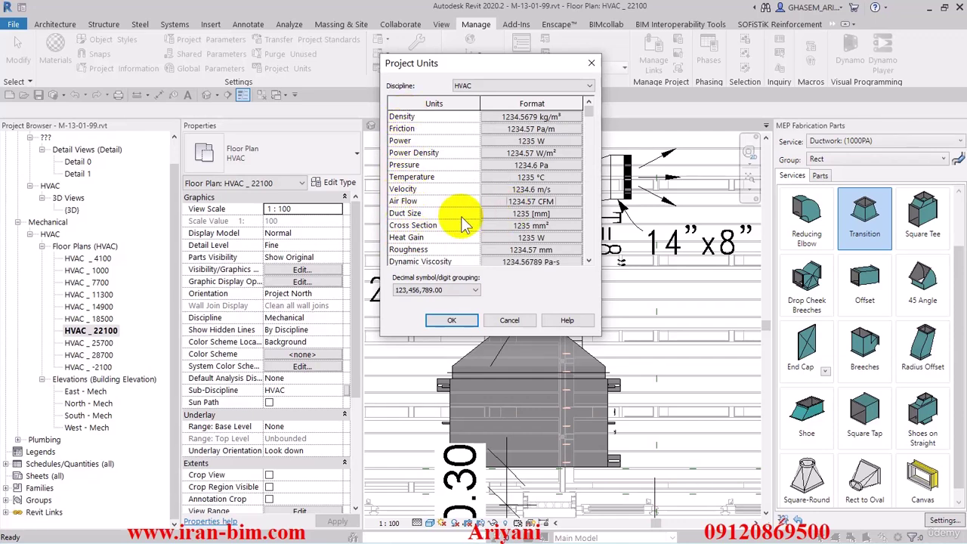
click(531, 214)
click(370, 167)
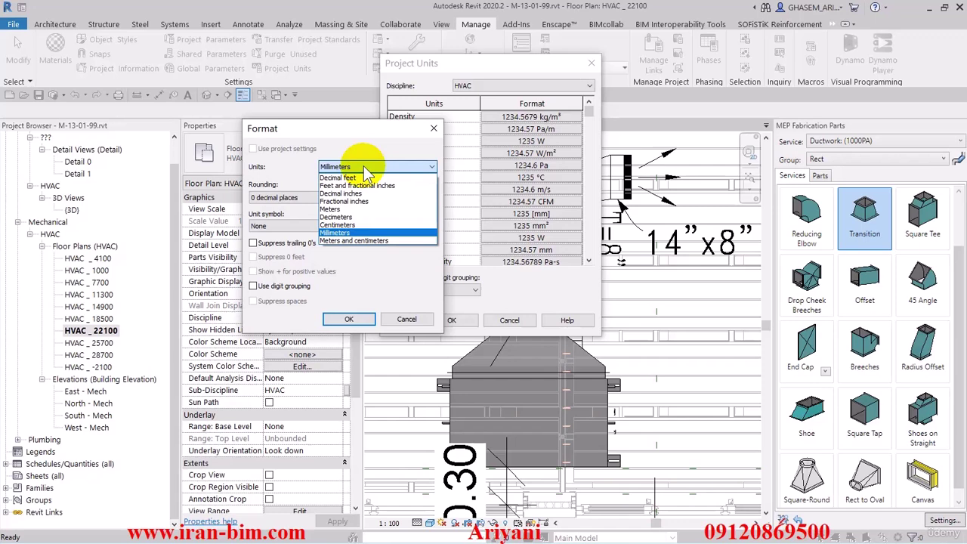
click(370, 201)
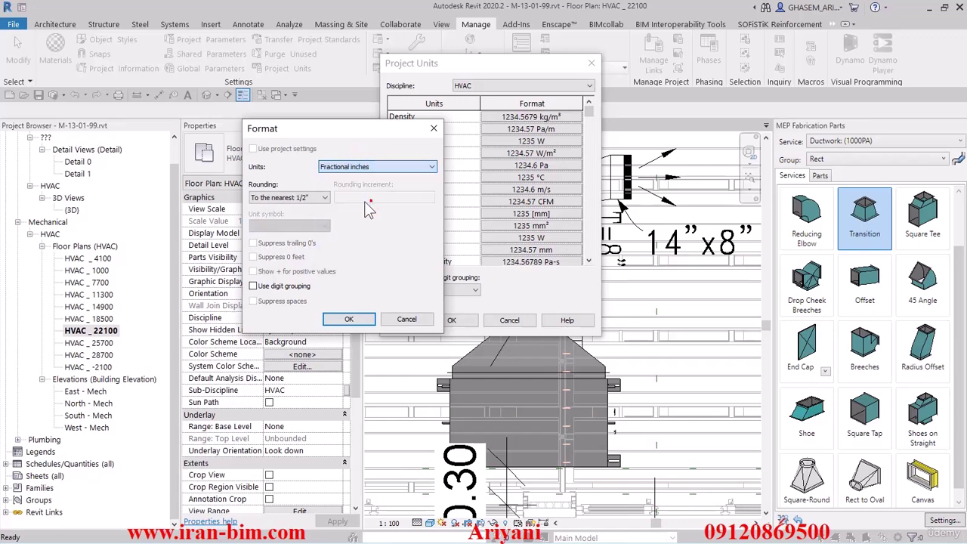
click(318, 198)
click(303, 213)
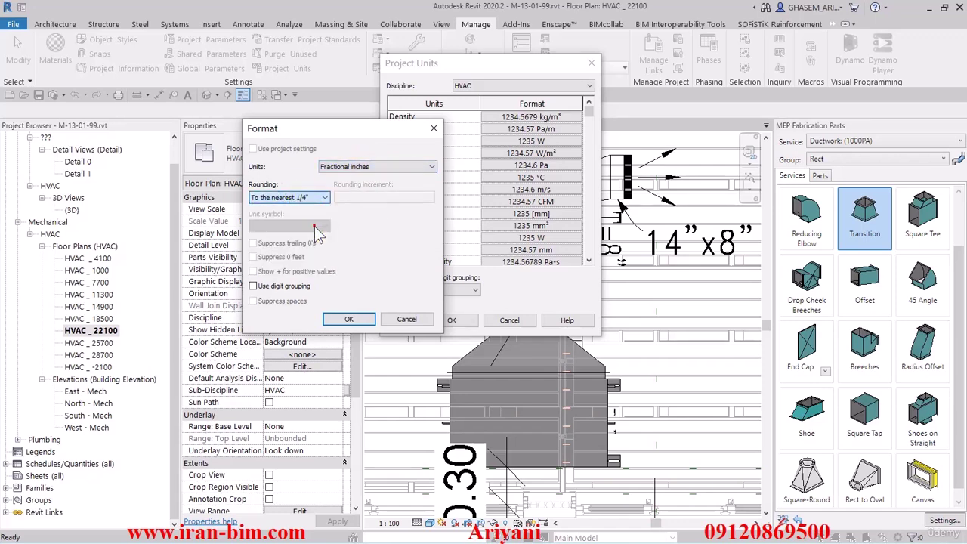
click(349, 319)
click(451, 320)
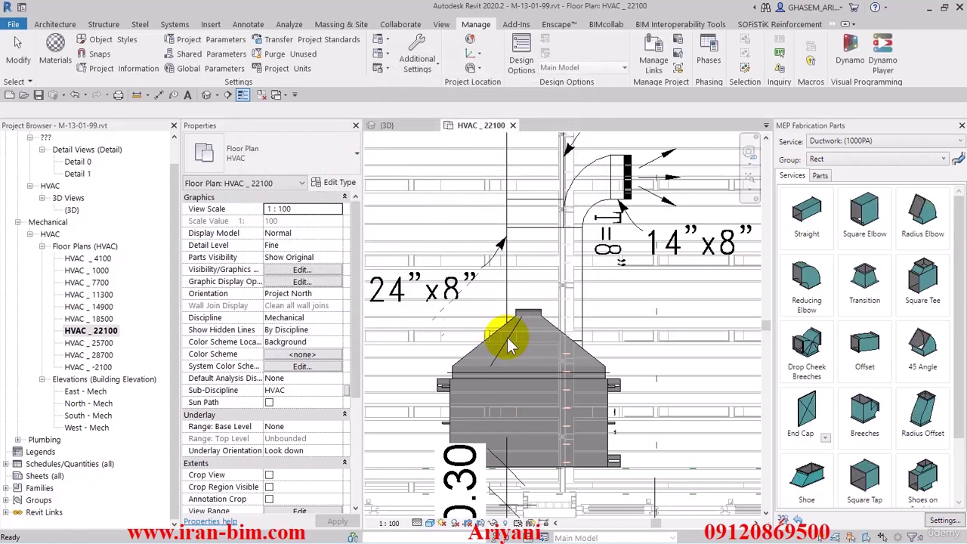
click(507, 337)
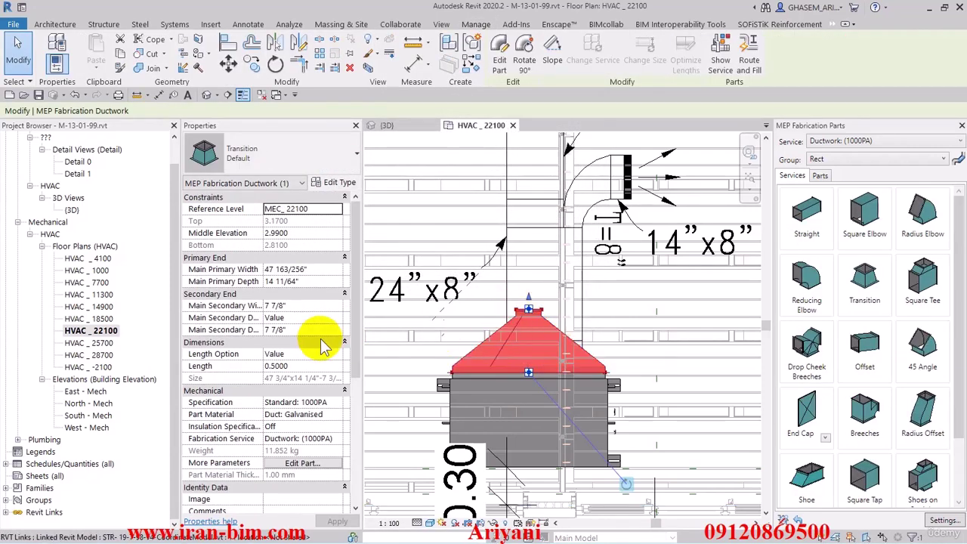